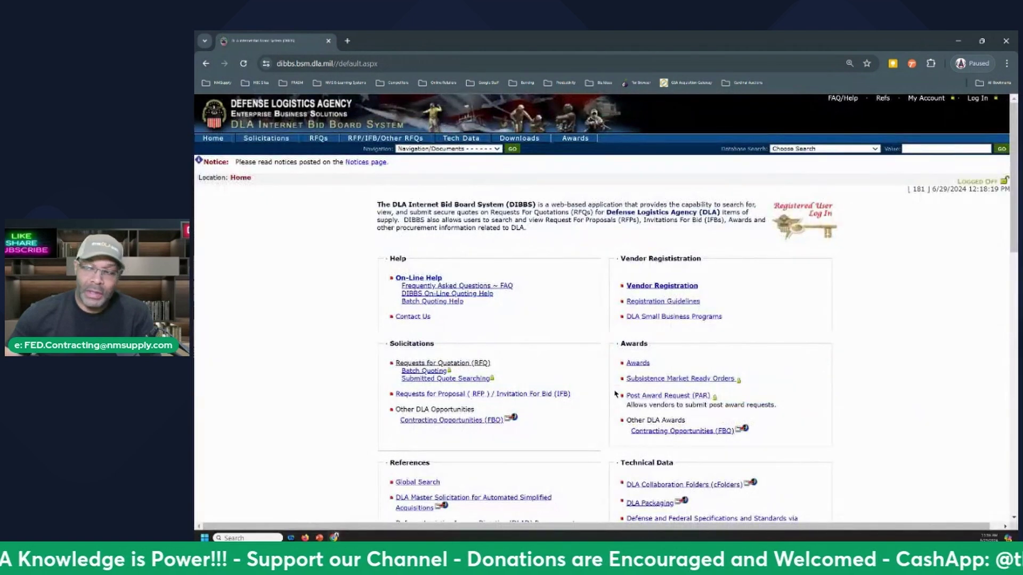
# - Log in to the DLA Internet Bid Board System as a registered user and accept the access notice
pyautogui.scroll(-2, 725, 269)
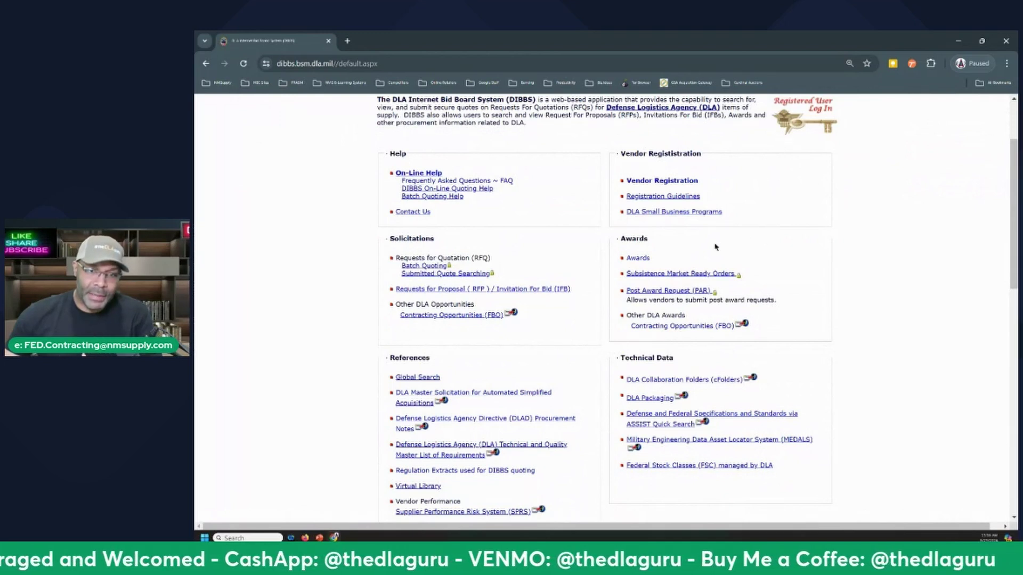
pyautogui.scroll(-1, 544, 262)
pyautogui.scroll(-4, 464, 247)
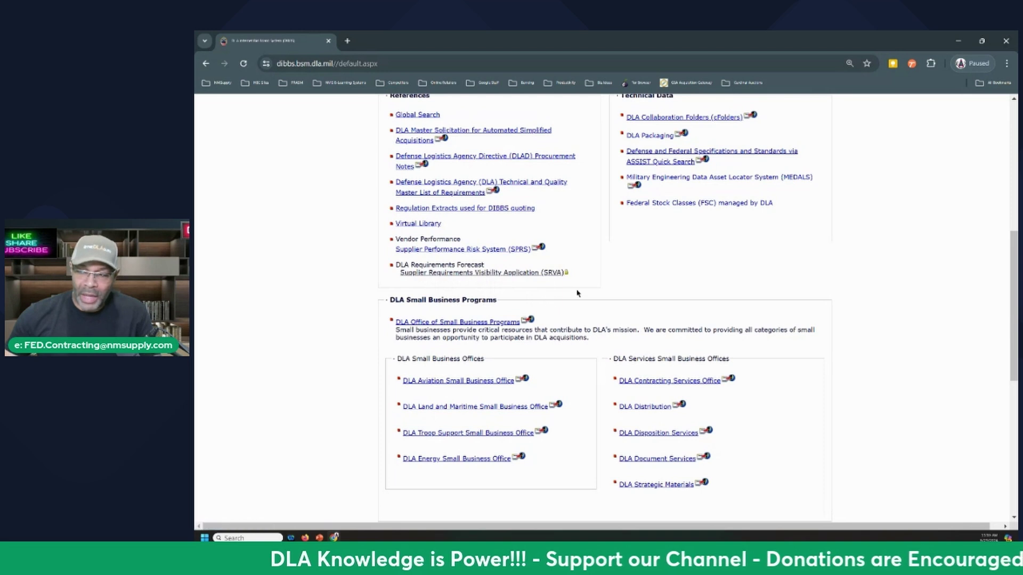
pyautogui.hotkey('ctrl', '+')
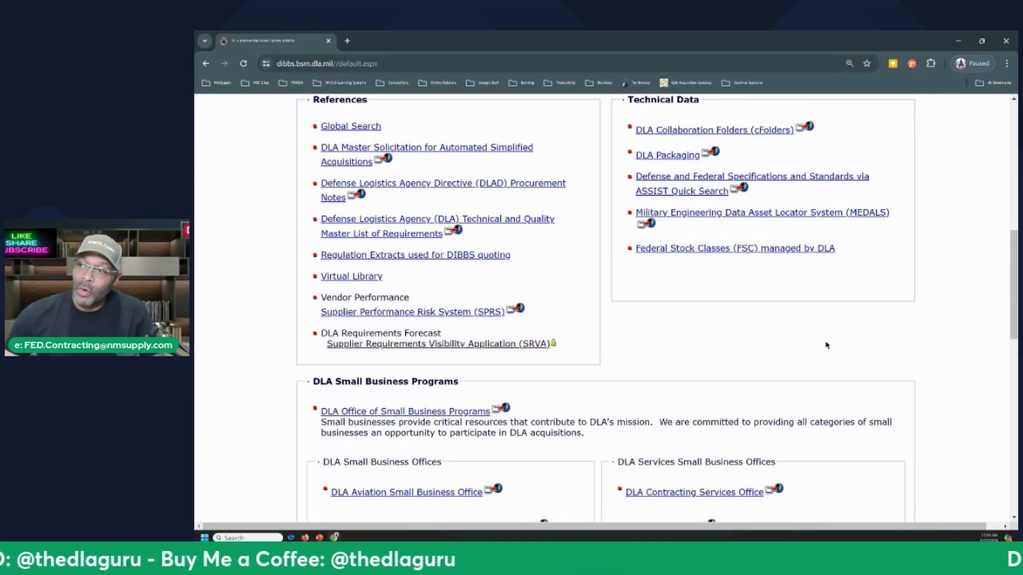
pyautogui.scroll(10, 827, 347)
pyautogui.click(874, 294)
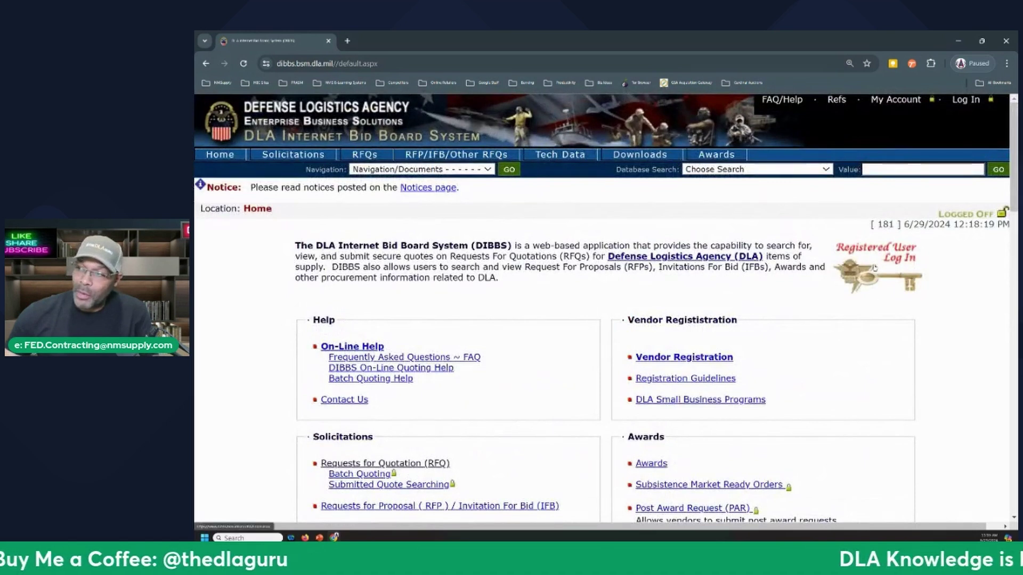
pyautogui.click(724, 336)
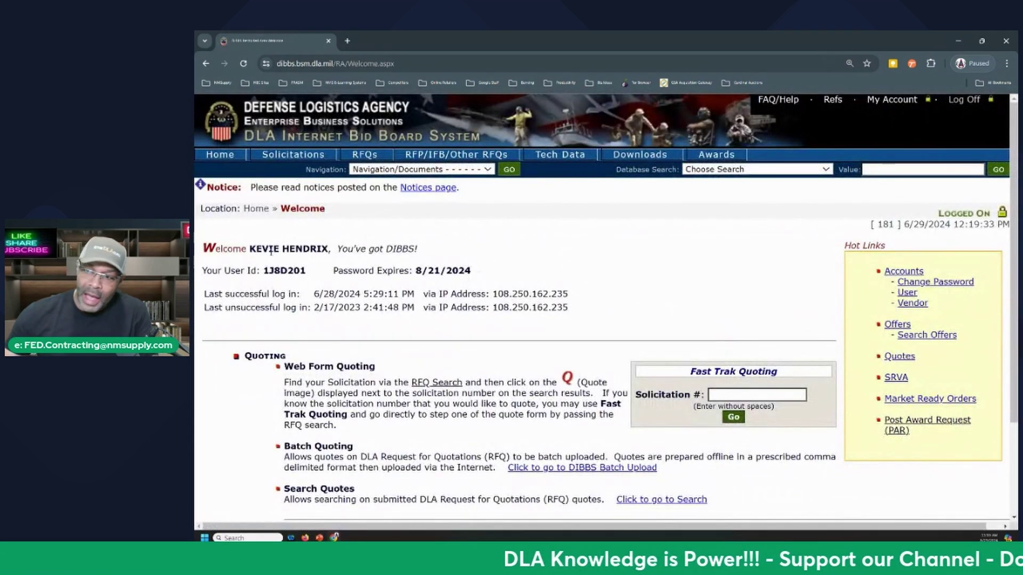
# - Return to the DIBBS home page and open the Supplier Requirements Visibility Application (SRVA) under DLA Requirements Forecast
pyautogui.doubleClick(276, 248)
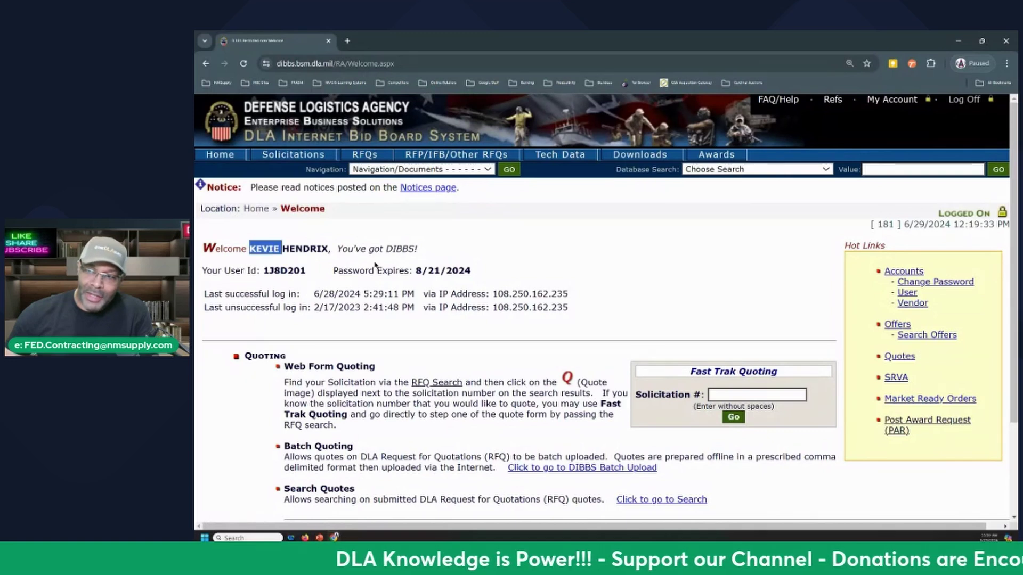
pyautogui.hotkey('ctrl', '-')
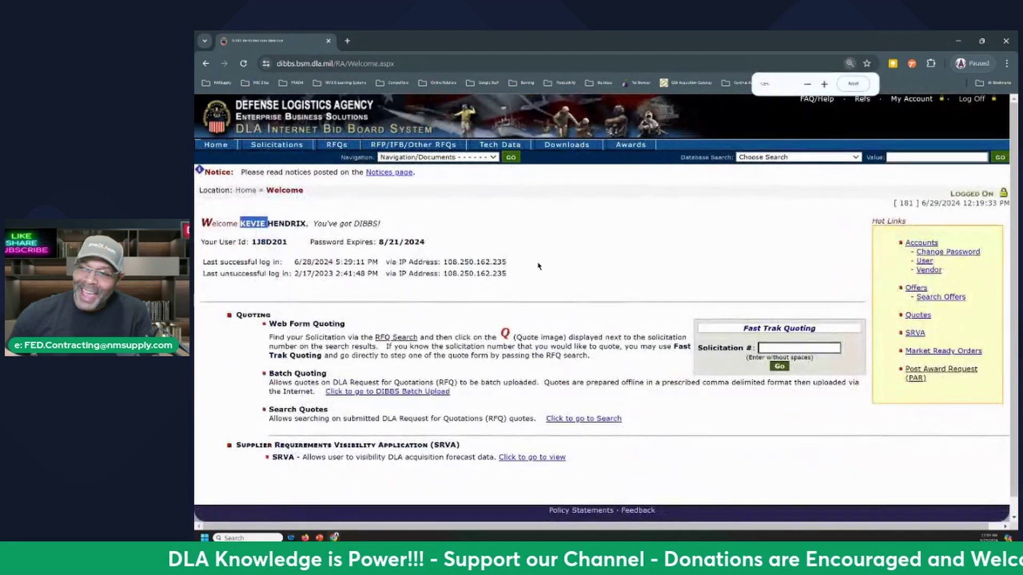
pyautogui.click(217, 149)
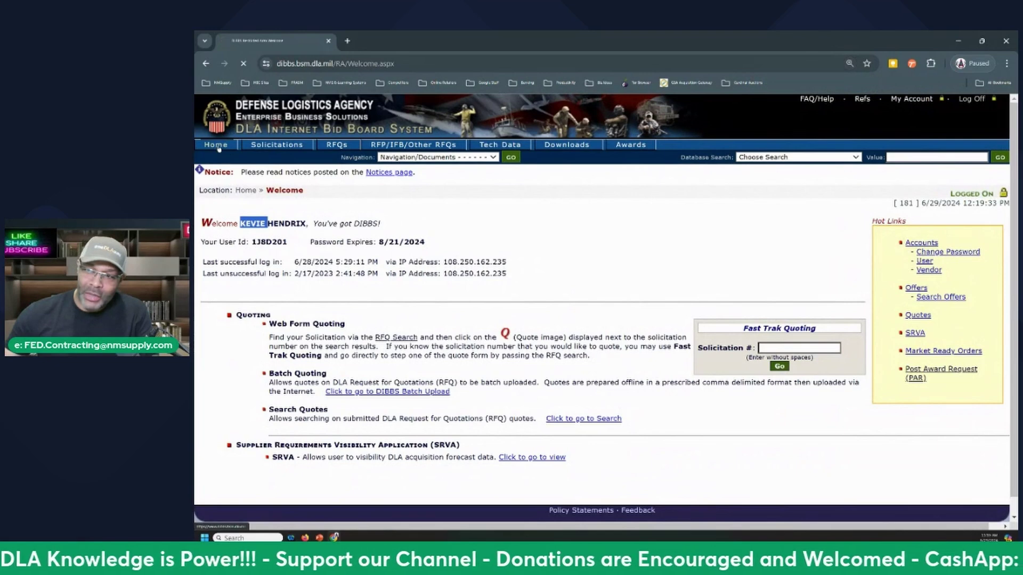
pyautogui.scroll(-1, 579, 296)
pyautogui.scroll(-5, 579, 296)
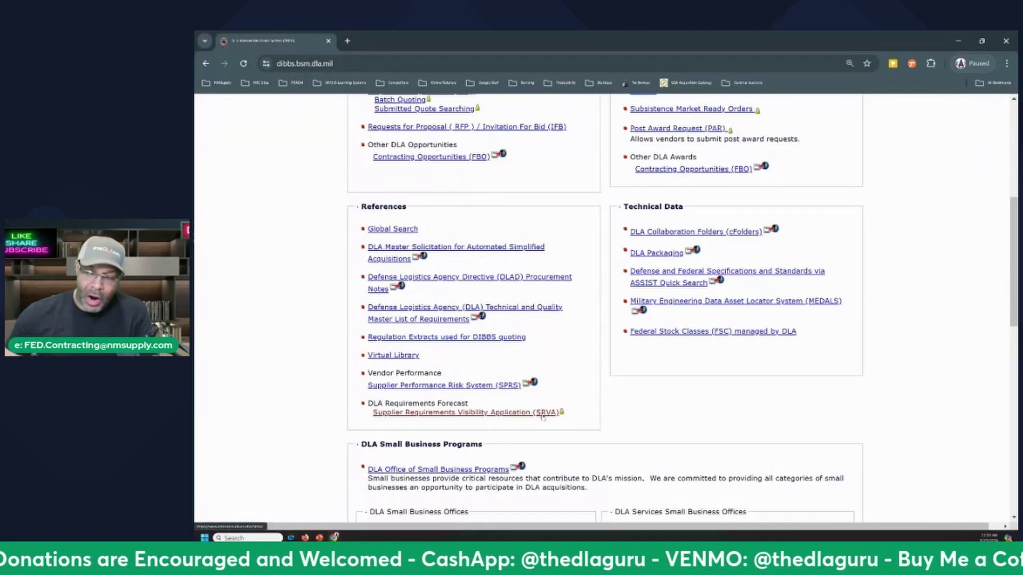
pyautogui.click(476, 414)
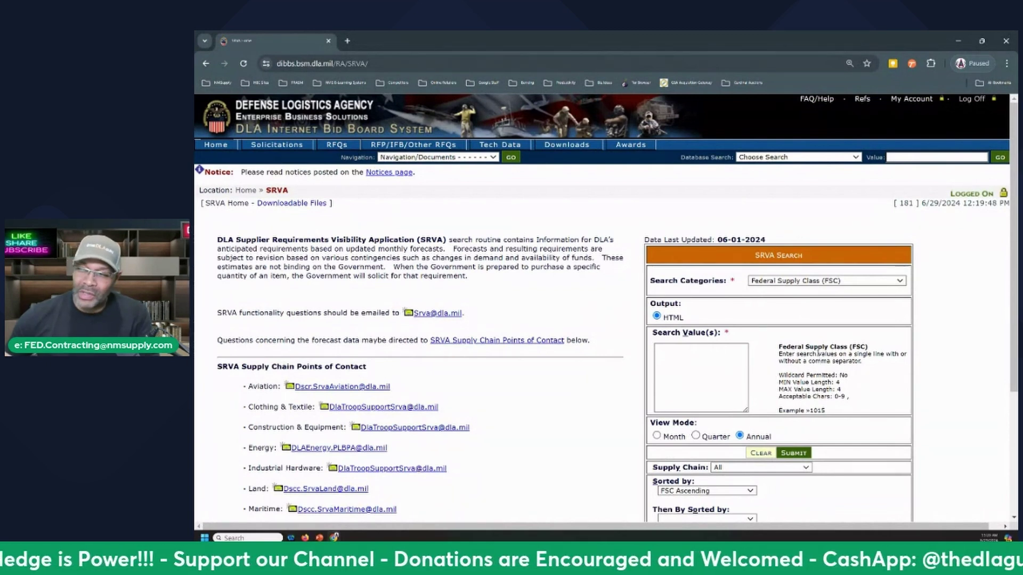
# - Set the SRVA search category to National Item Identification Number (NIIN)
pyautogui.scroll(-1, 775, 314)
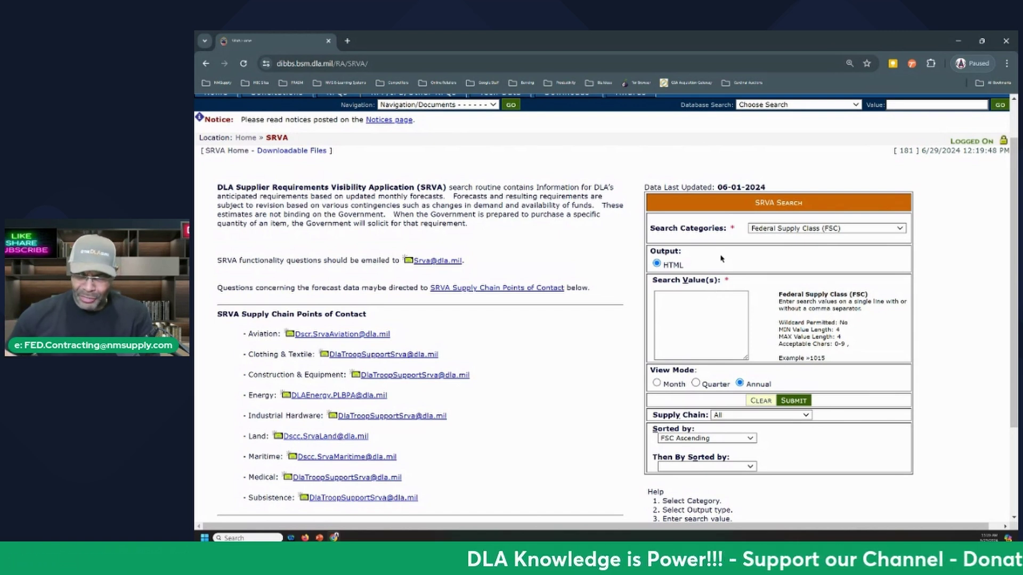
pyautogui.click(789, 228)
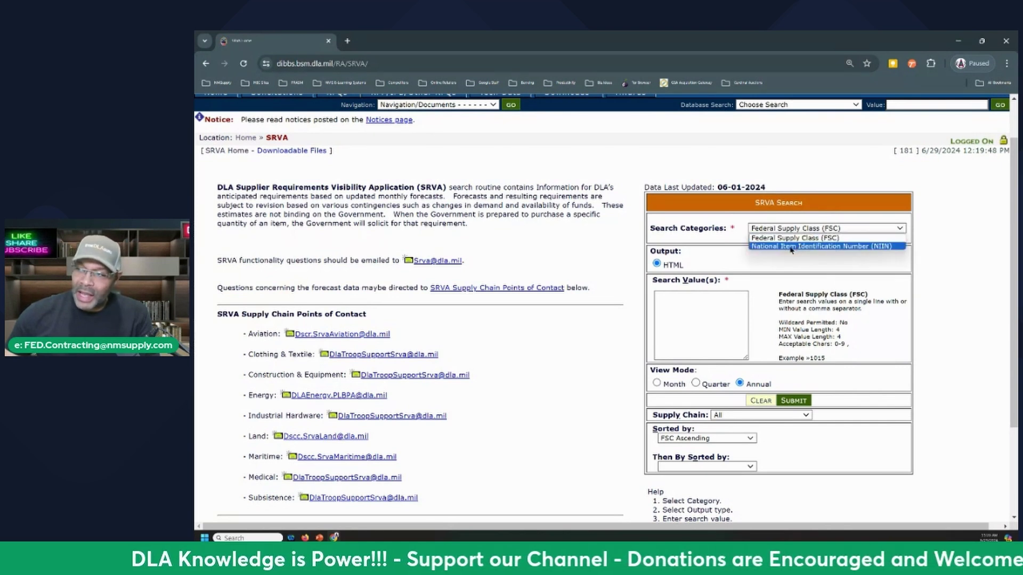
pyautogui.click(791, 246)
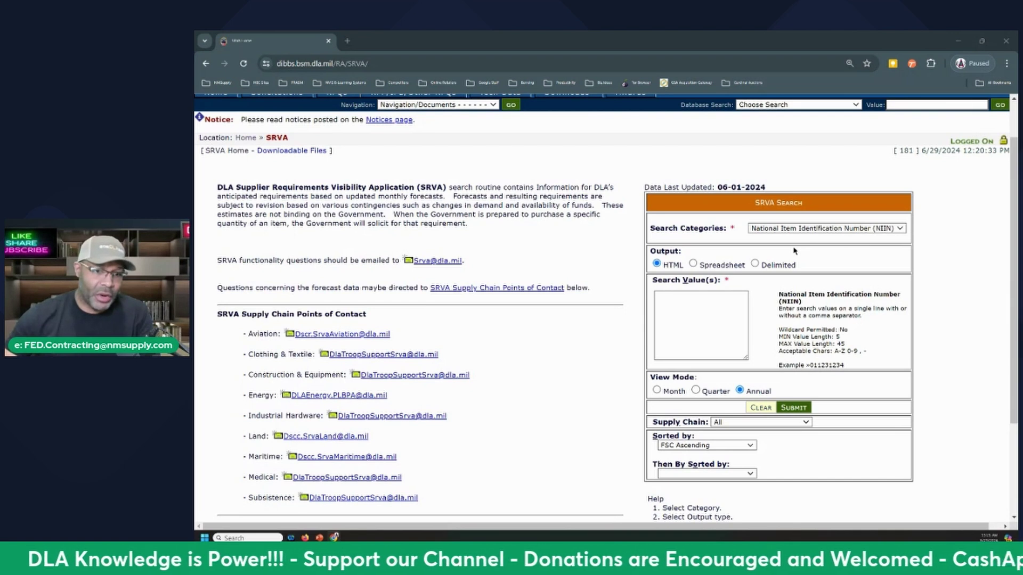
# - Switch to the browser window with Intertek Inform Logicom and log in with the prefilled credentials
pyautogui.hotkey('alt', 'Tab')
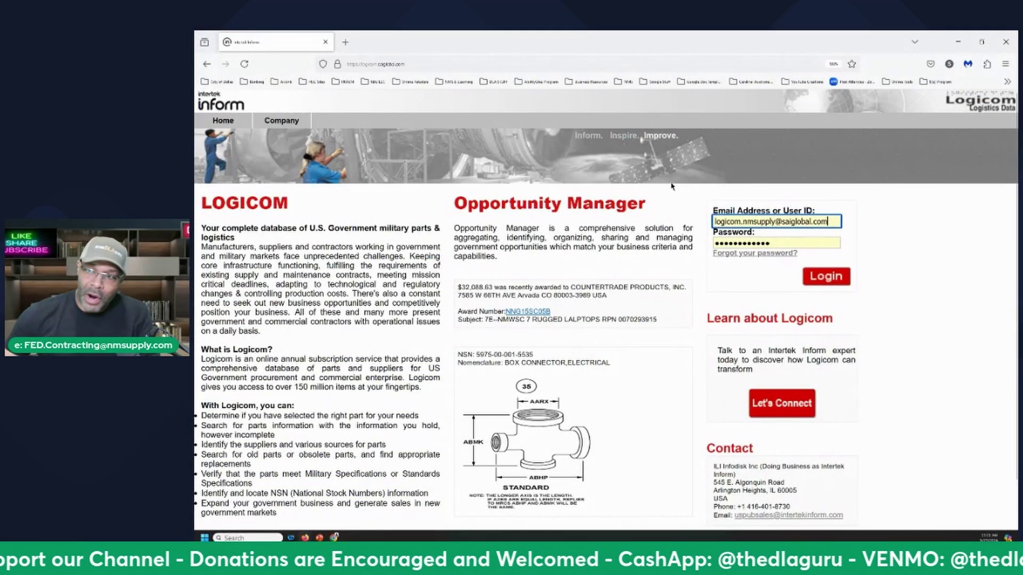
pyautogui.click(824, 281)
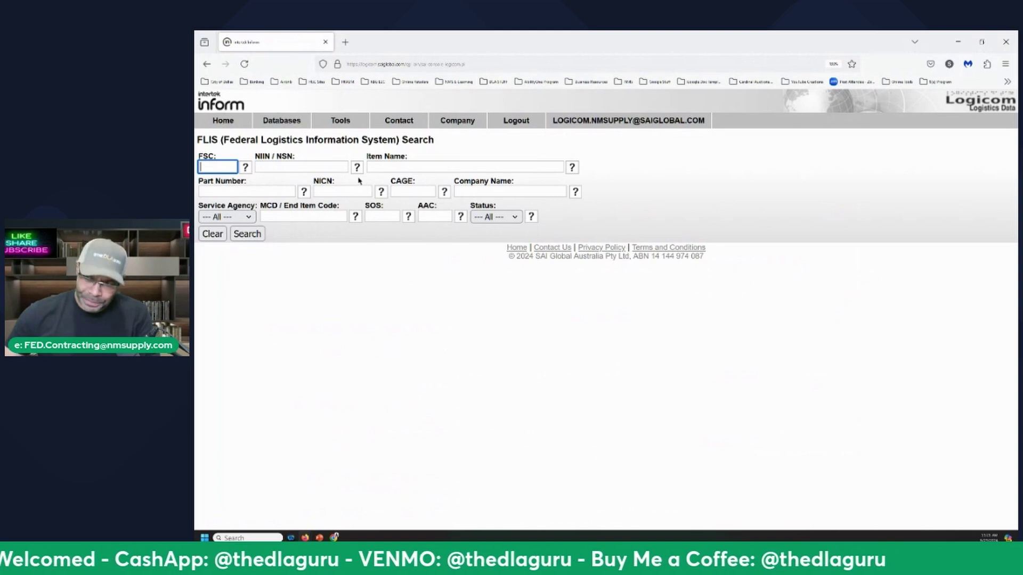
# - Duplicate the Logicom FLIS search tab and open Opportunity Manager in the duplicate
pyautogui.moveTo(339, 126)
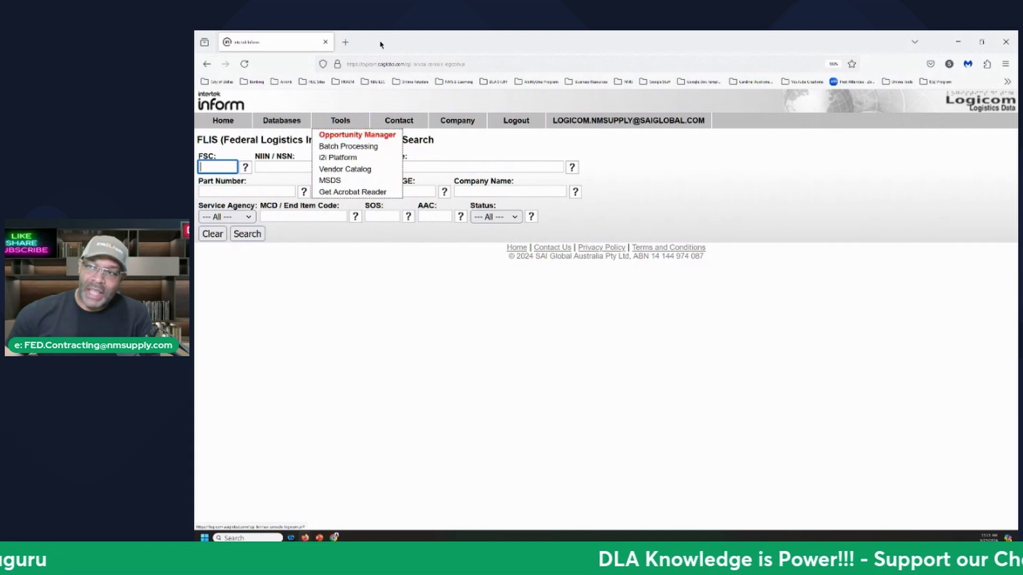
pyautogui.rightClick(296, 42)
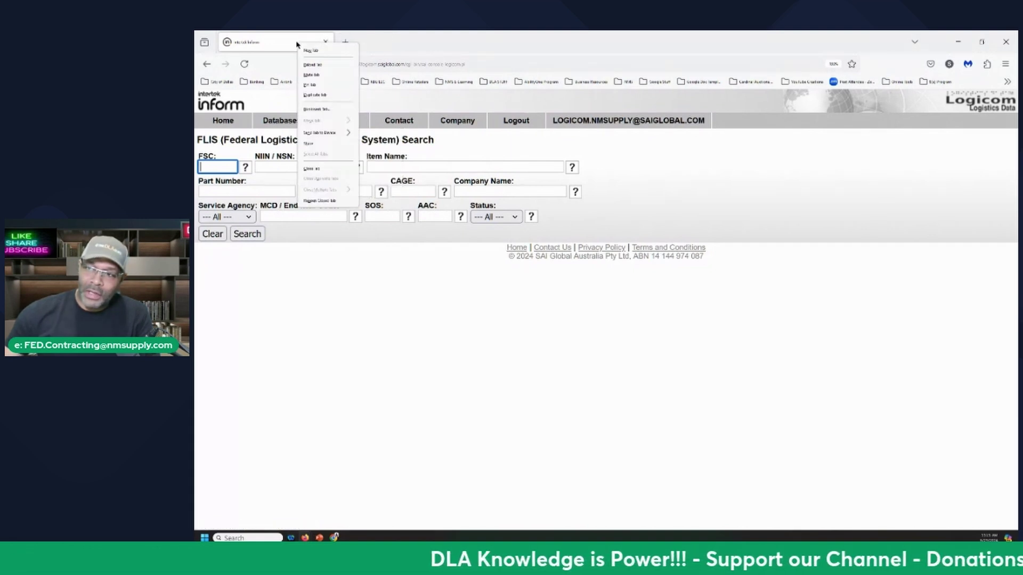
pyautogui.click(319, 95)
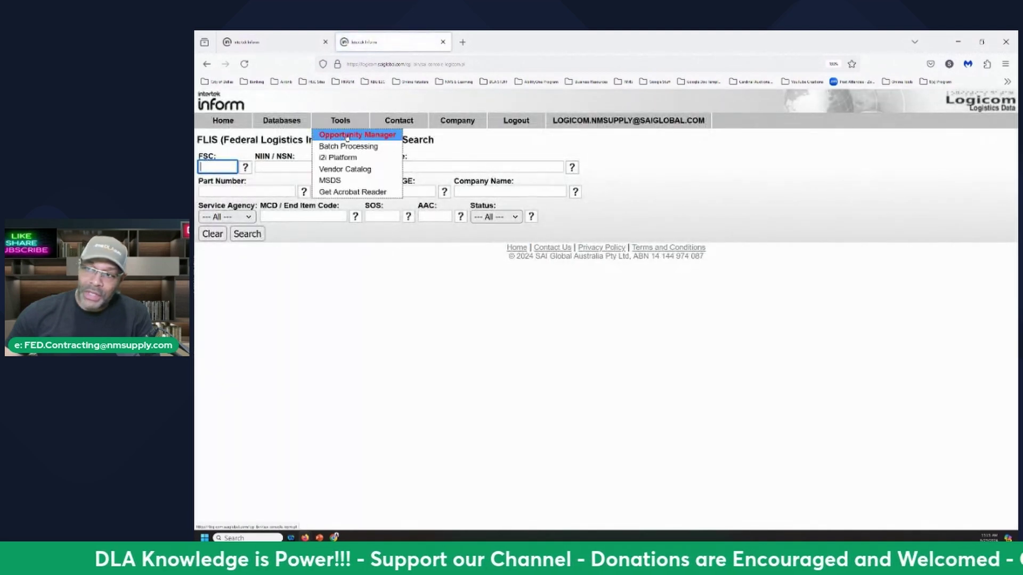
pyautogui.click(347, 136)
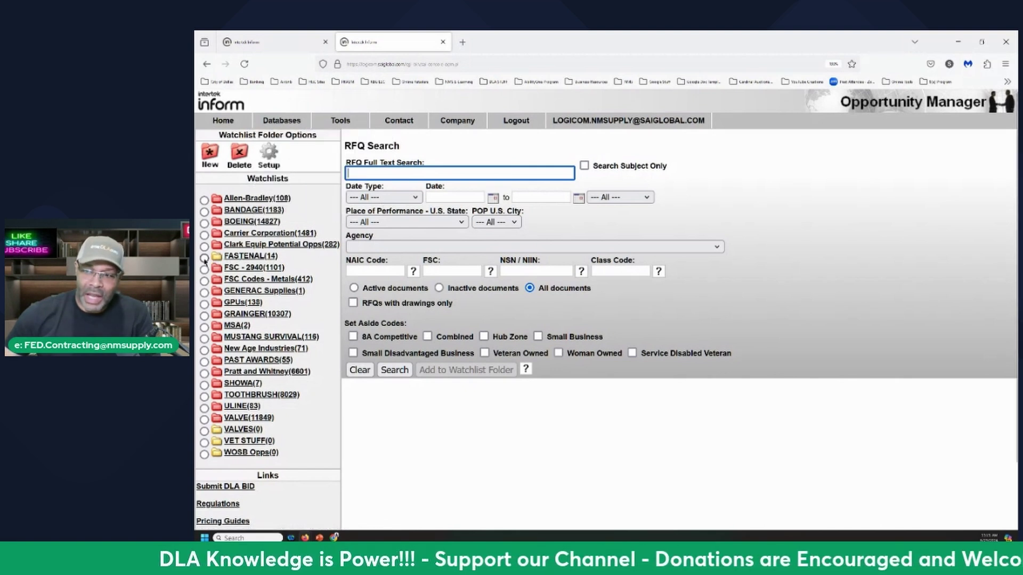
# - Open the FASTENAL watchlist and look through all of its listed solicitations
pyautogui.click(204, 259)
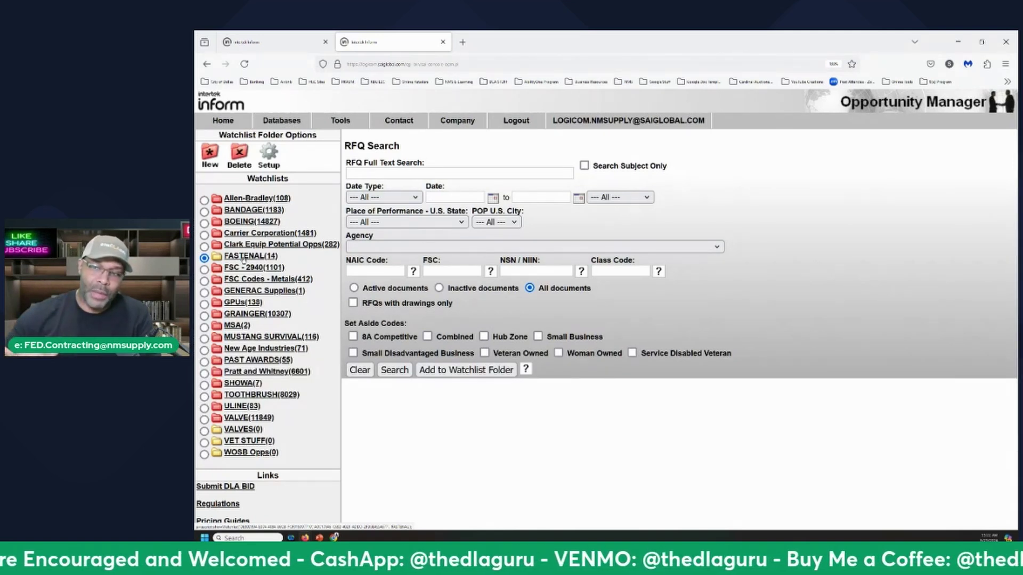
pyautogui.click(244, 258)
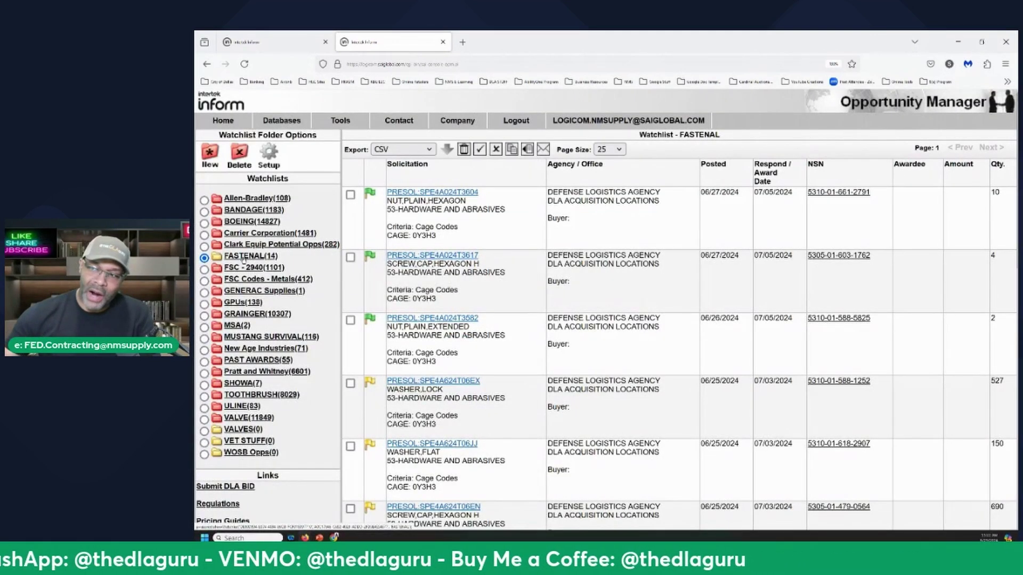
pyautogui.hotkey('ctrl', '-')
pyautogui.scroll(-1, 562, 276)
pyautogui.scroll(-7, 563, 276)
pyautogui.scroll(-3, 562, 276)
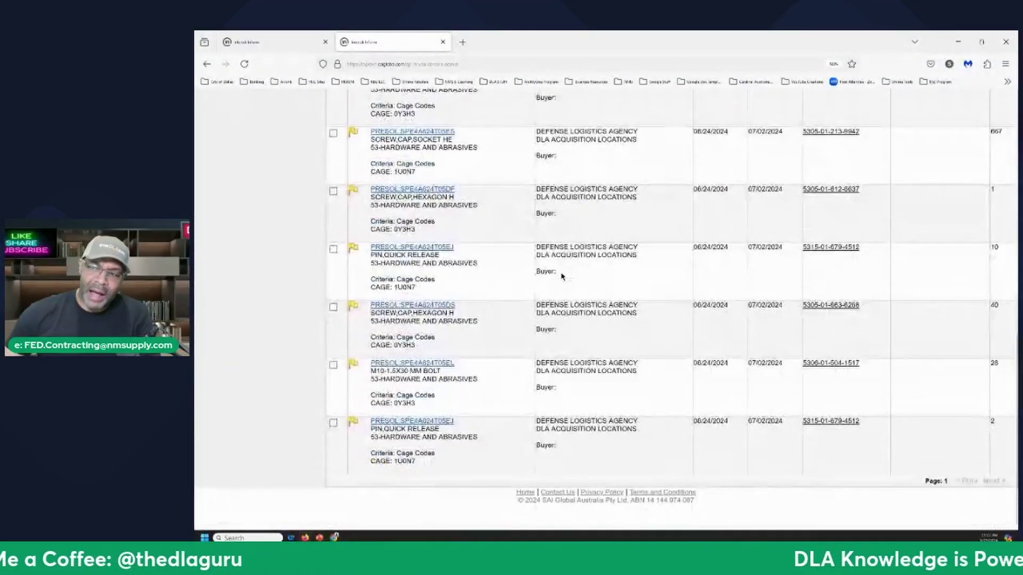
pyautogui.scroll(10, 563, 276)
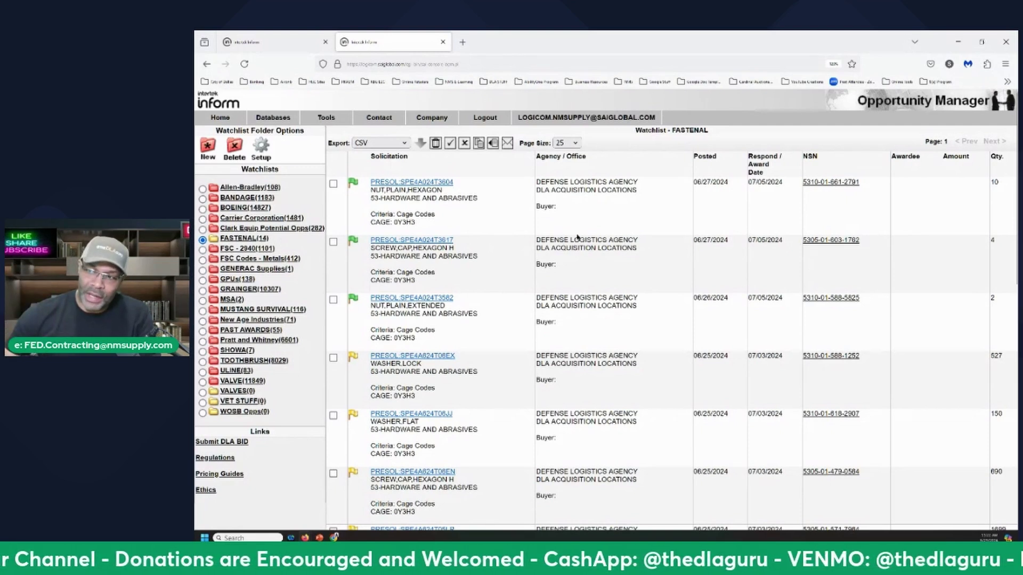
pyautogui.hotkey('ctrl', '+')
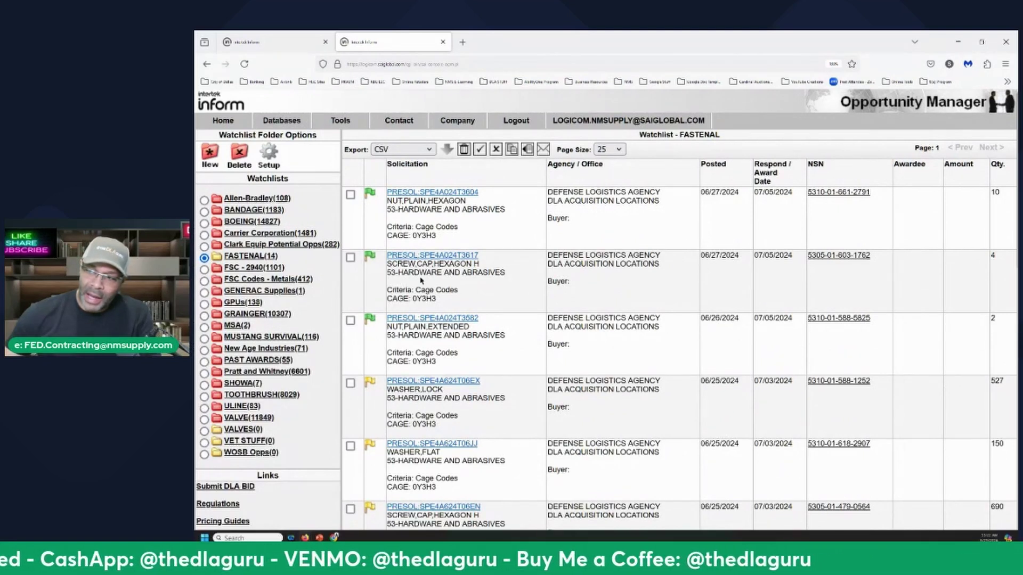
pyautogui.scroll(-7, 420, 281)
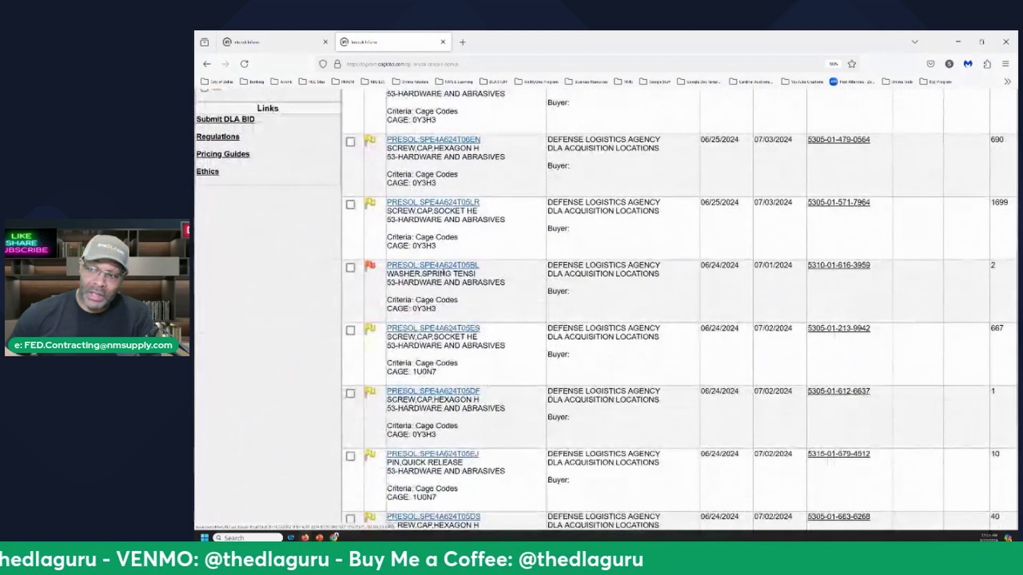
pyautogui.hotkey('ctrl', '-')
pyautogui.scroll(7, 447, 275)
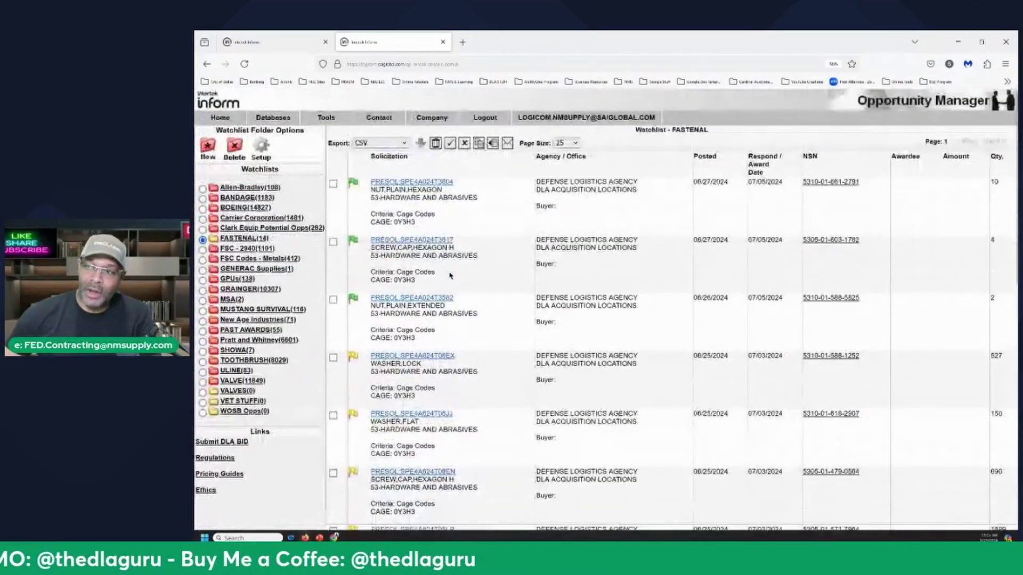
# - Export the FASTENAL watchlist in Excel format and open the downloaded file
pyautogui.click(403, 144)
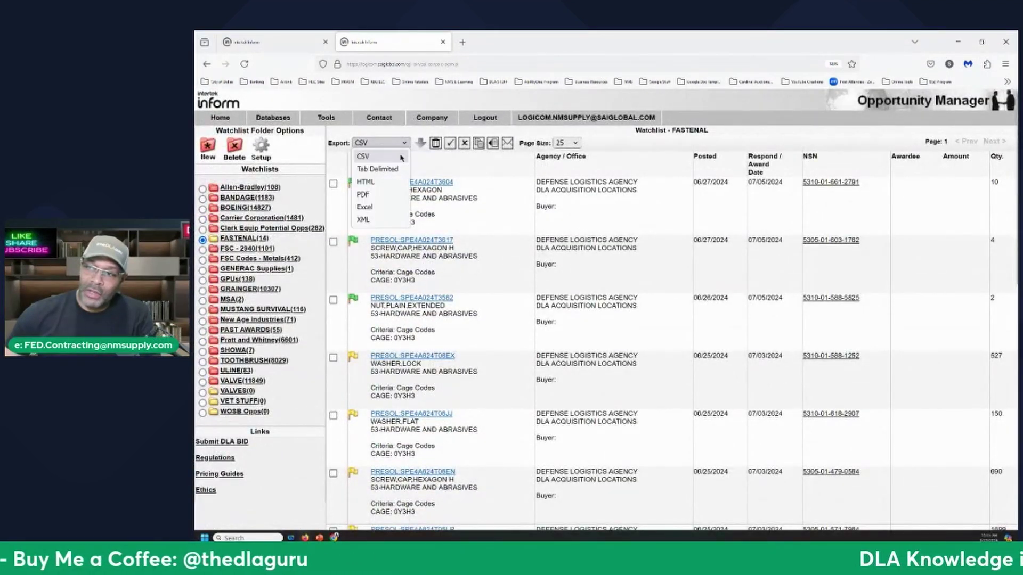
pyautogui.click(379, 207)
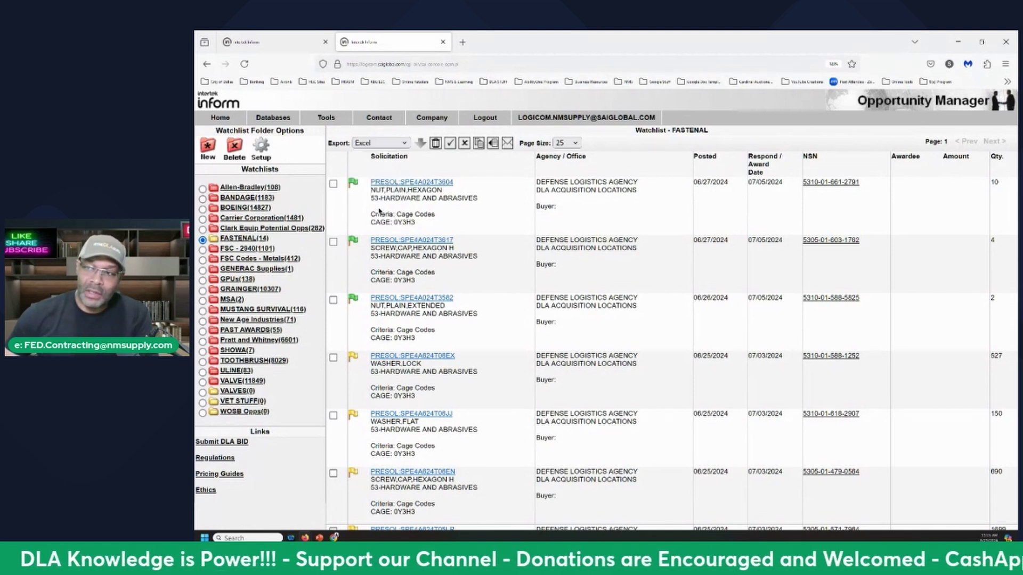
pyautogui.click(420, 143)
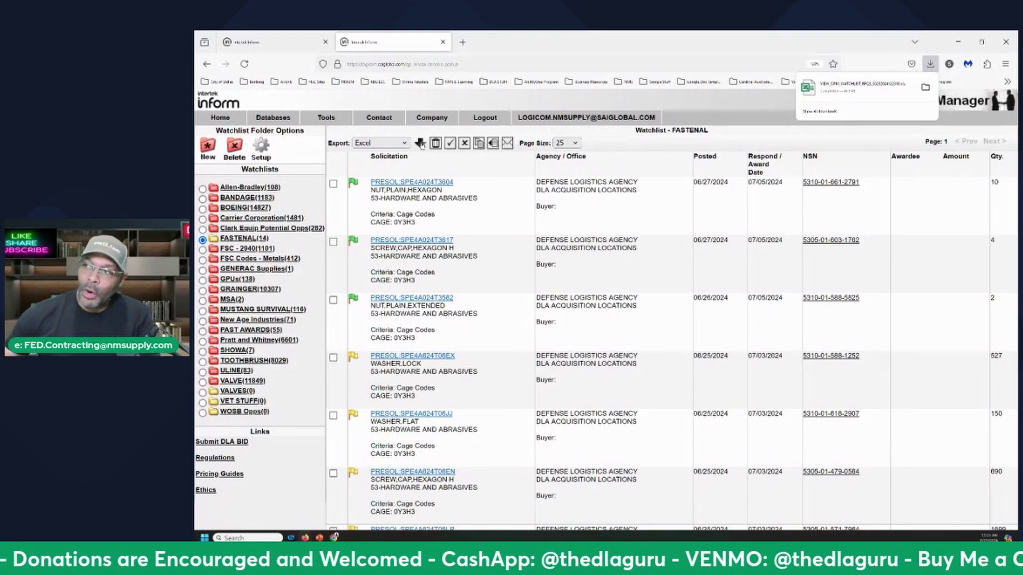
pyautogui.click(850, 91)
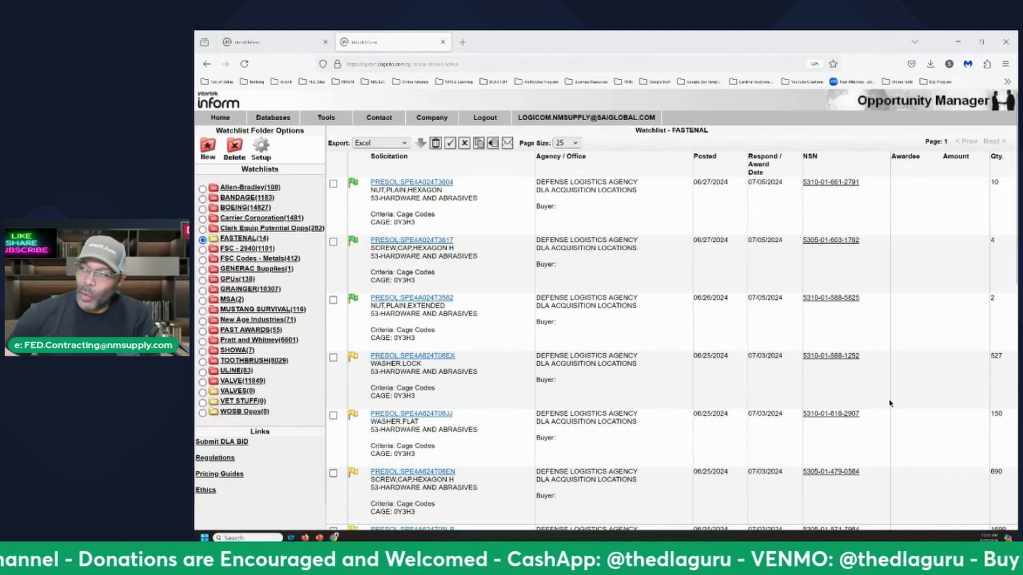
# - Bring the exported Excel workbook fully into view over the FASTENAL watchlist
pyautogui.doubleClick(994, 356)
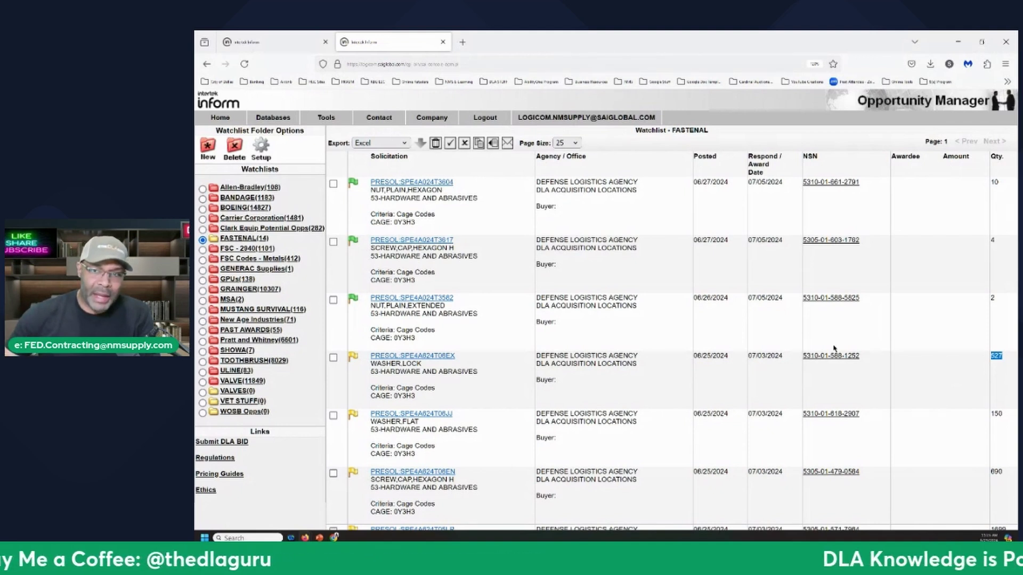
pyautogui.moveTo(195, 82); pyautogui.dragTo(701, 86)
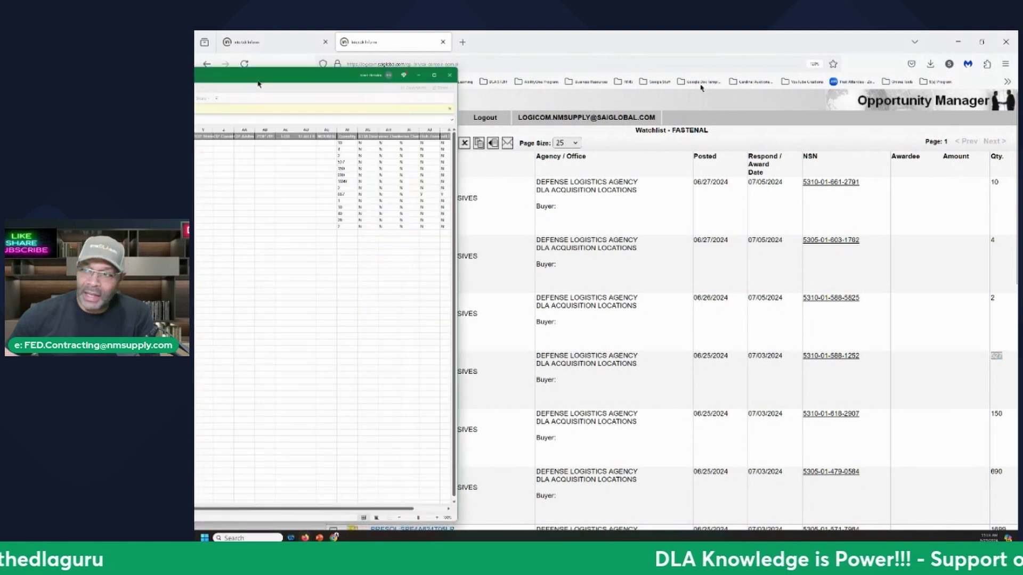
pyautogui.moveTo(258, 83); pyautogui.dragTo(897, 79)
pyautogui.moveTo(995, 85); pyautogui.dragTo(748, 77)
pyautogui.click(492, 105)
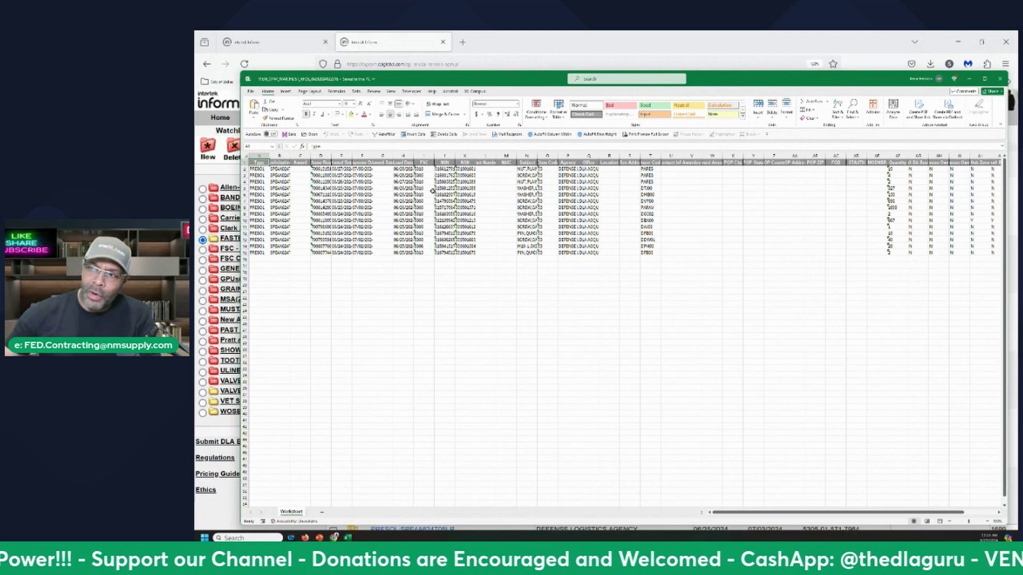
# - Auto-fit the NSN column's width to show the complete stock numbers
pyautogui.click(464, 170)
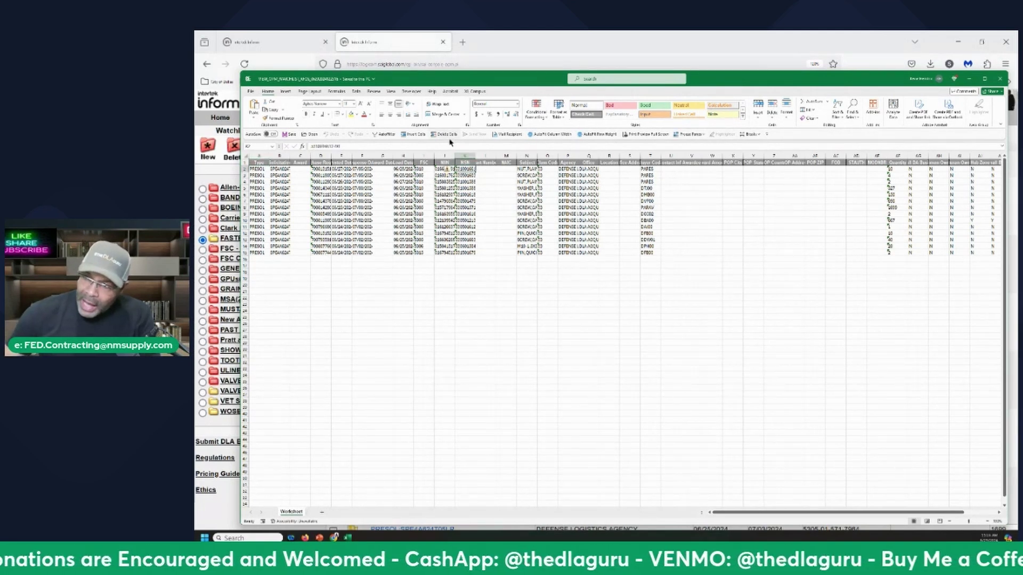
pyautogui.doubleClick(476, 155)
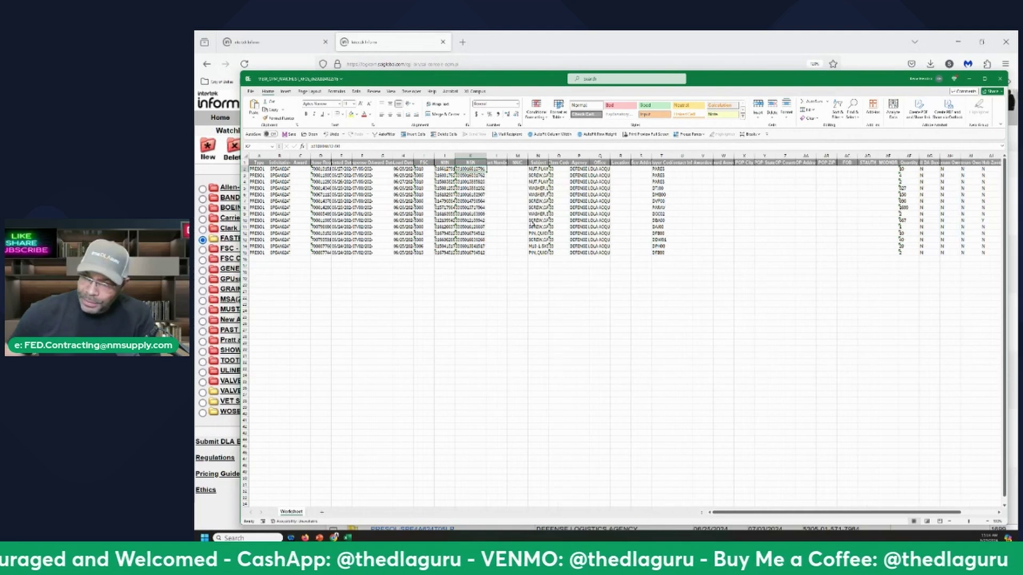
# - Copy all stock numbers below the NSN header and move the workbook out of view
pyautogui.scroll(3, 533, 225)
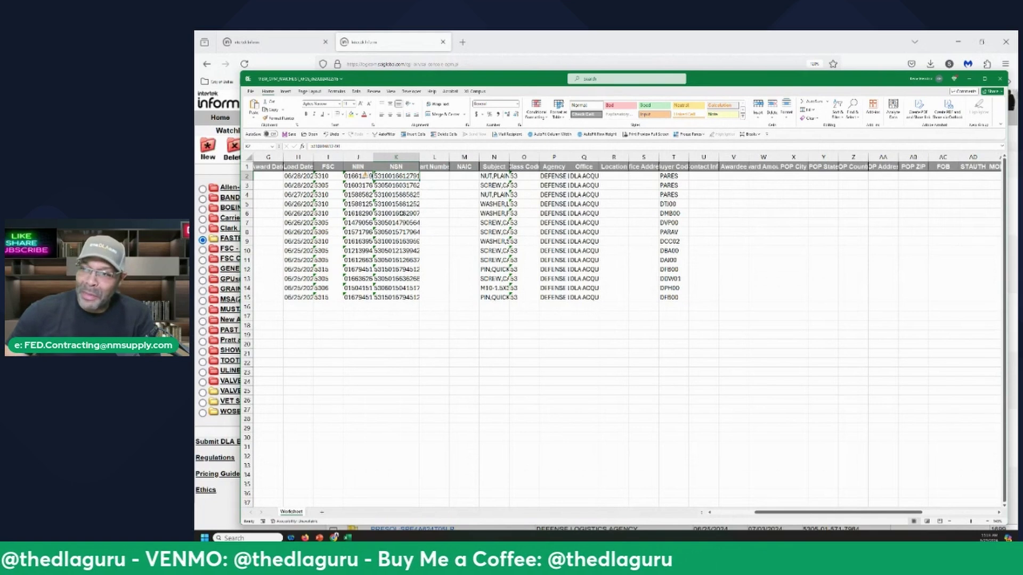
pyautogui.hotkey('ctrl', 'shift', 'Down')
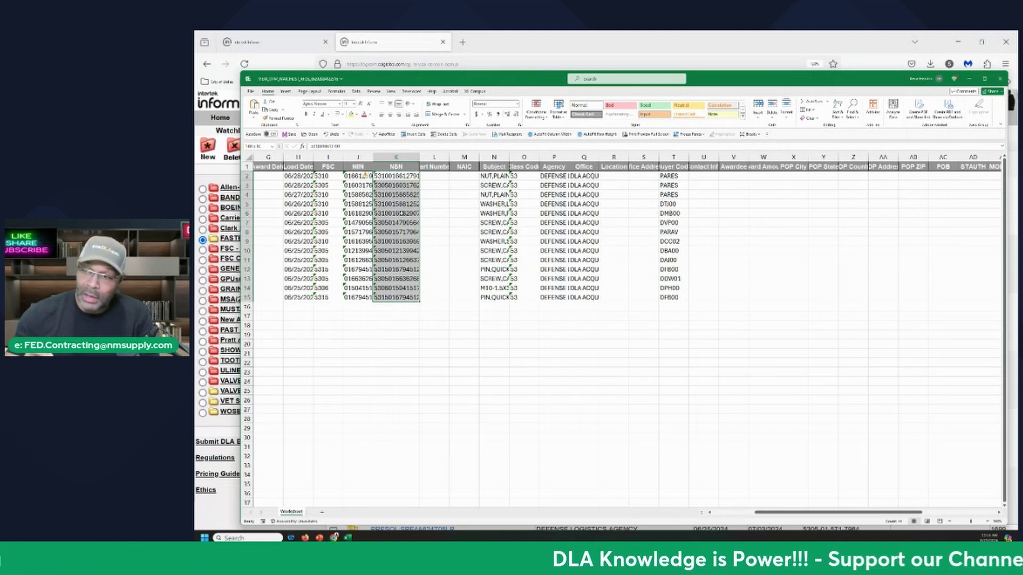
pyautogui.hotkey('ctrl', 'c')
pyautogui.click(367, 176)
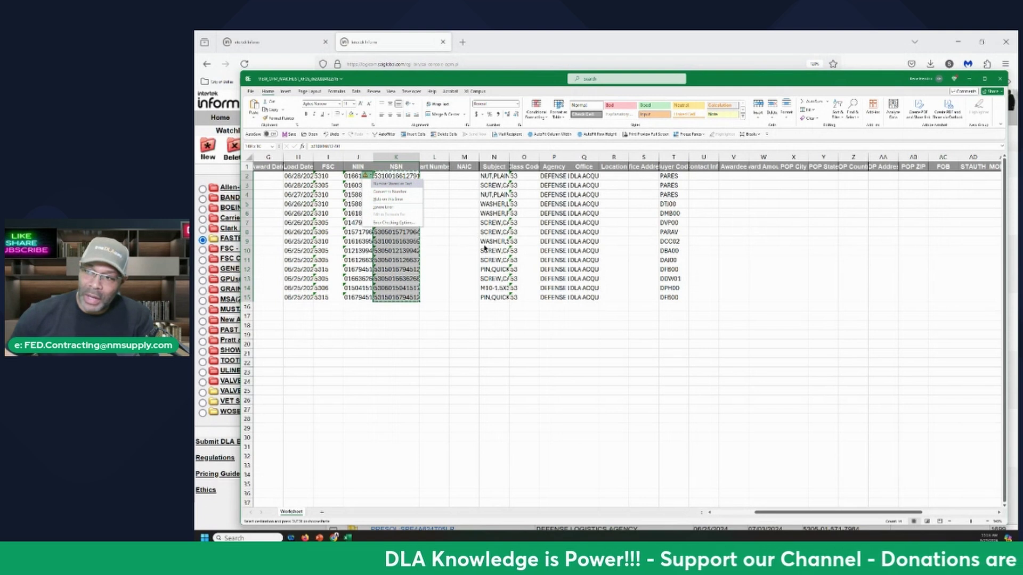
pyautogui.moveTo(858, 81); pyautogui.dragTo(113, 70)
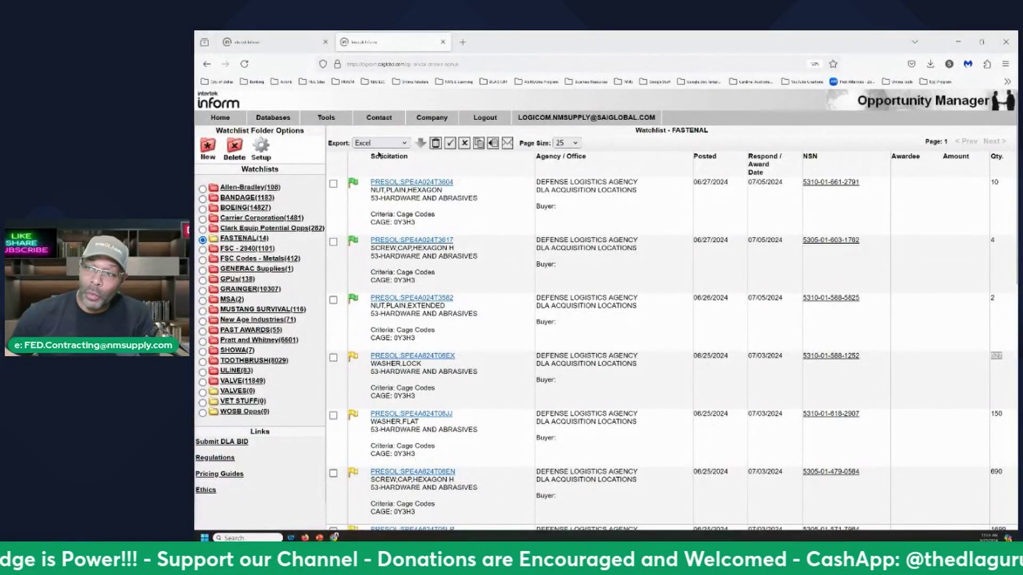
# - Open Logicom's Batch Processing from the FLIS search page and bring its window fully into view
pyautogui.click(276, 46)
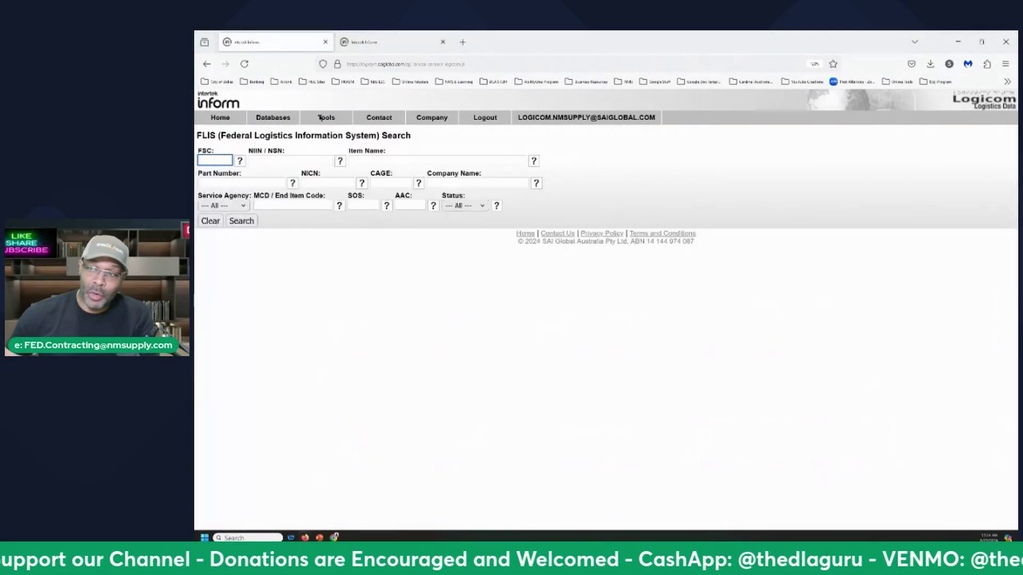
pyautogui.moveTo(327, 123)
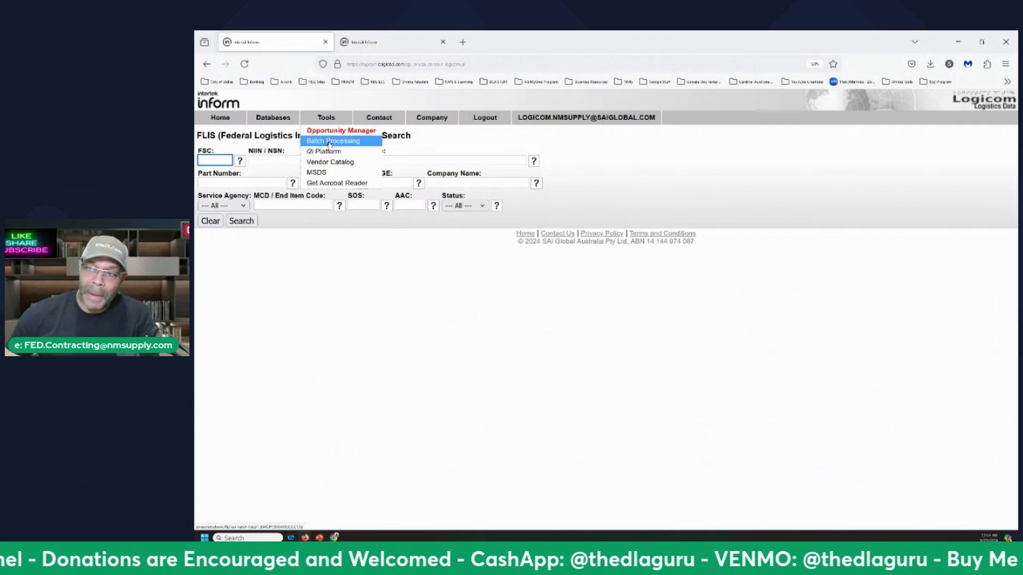
pyautogui.click(329, 142)
pyautogui.moveTo(274, 121)
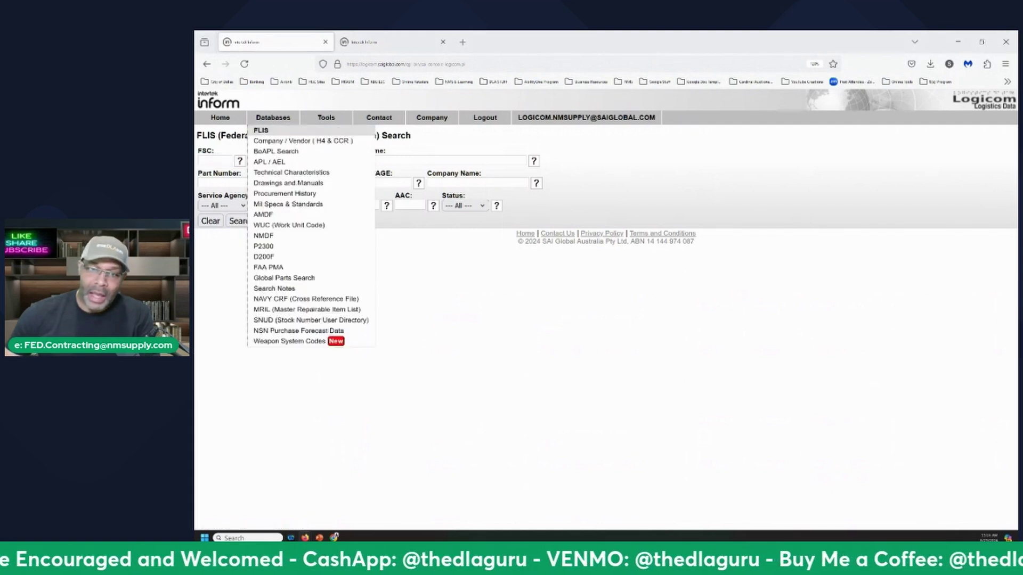
pyautogui.moveTo(196, 107); pyautogui.dragTo(644, 101)
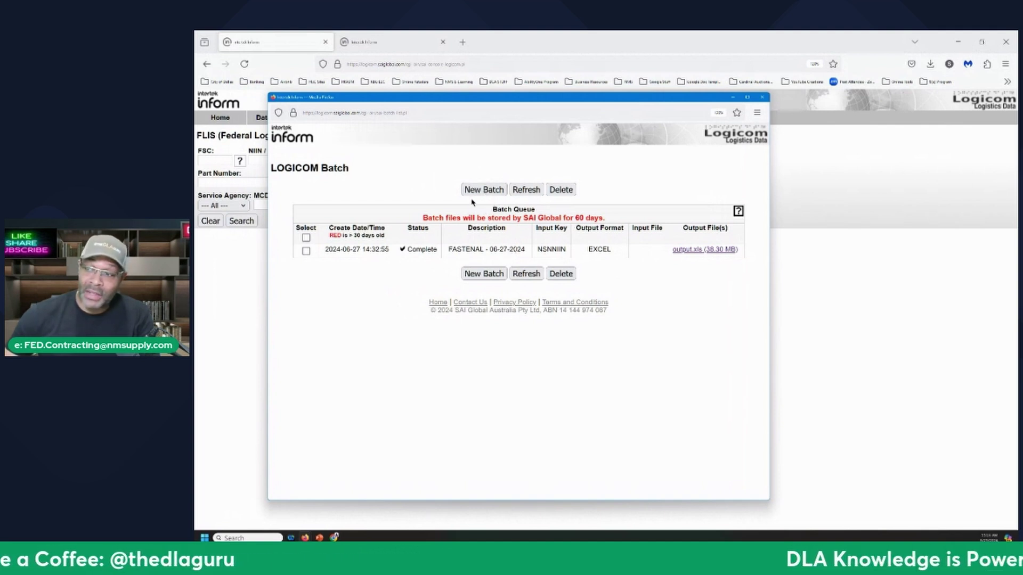
# - Start a new batch and name the job FASTENAL - 06-29-2024
pyautogui.click(485, 190)
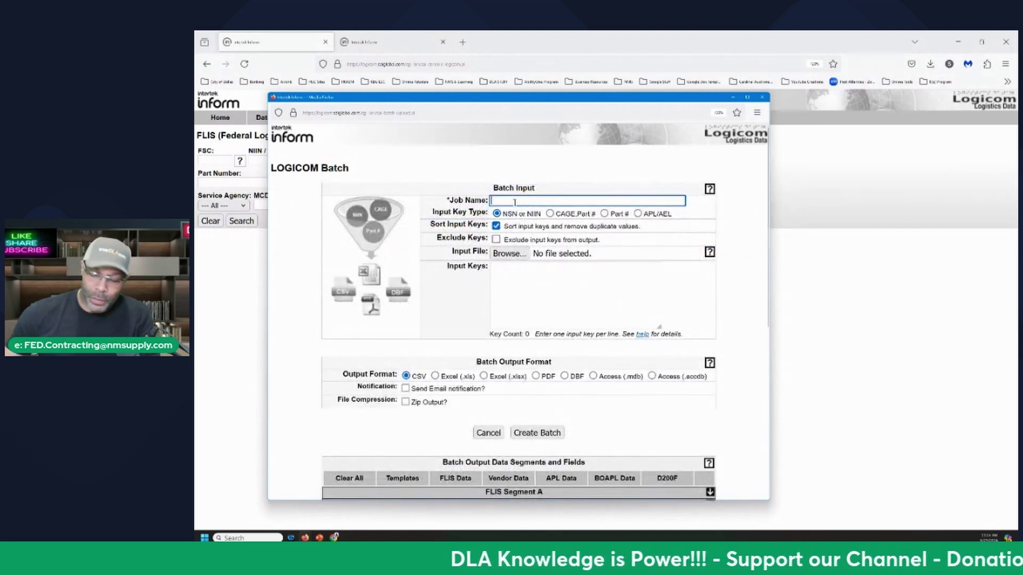
pyautogui.write('FAST')
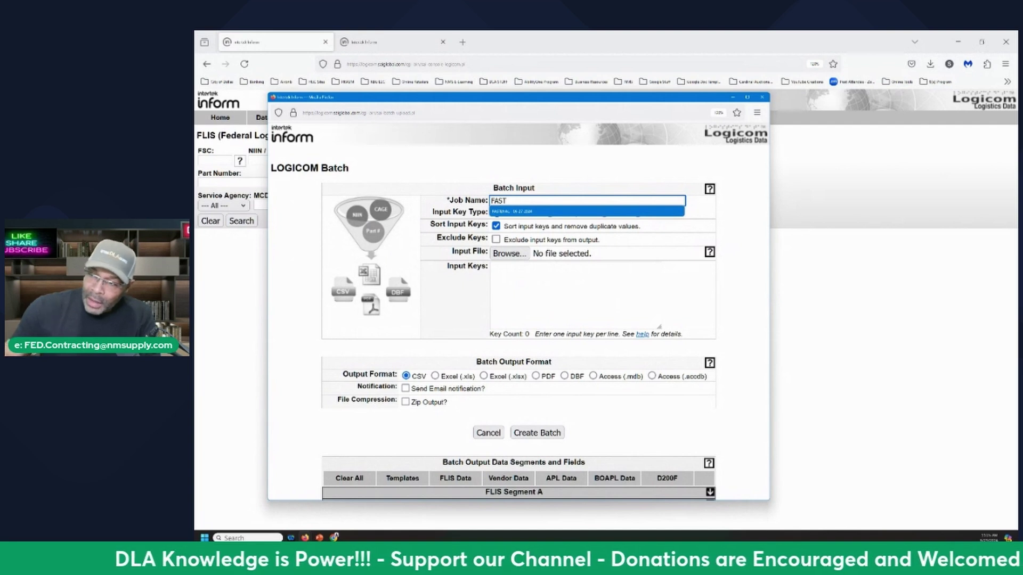
pyautogui.press('Return')
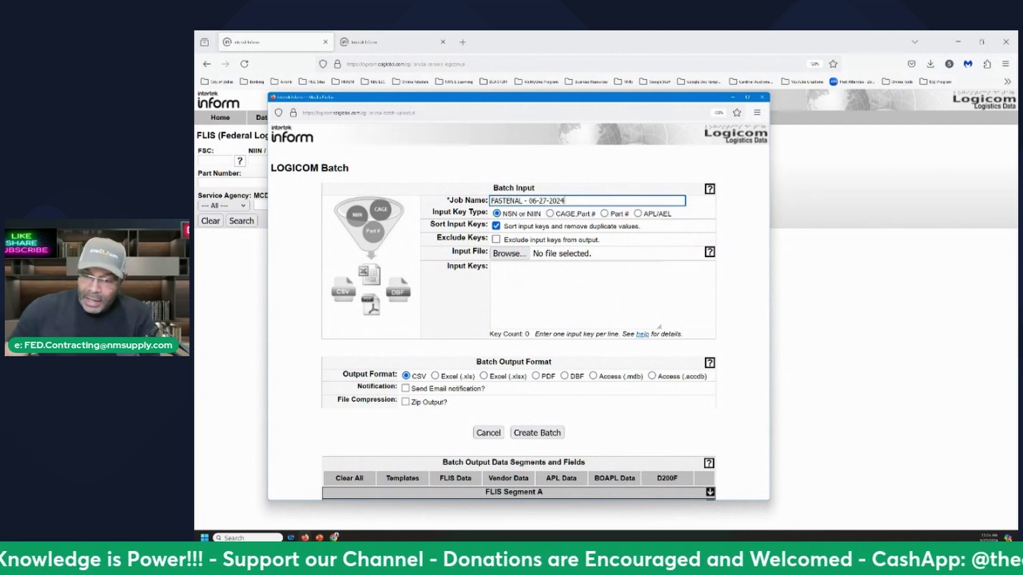
pyautogui.press('Left')
pyautogui.press('Left')
pyautogui.press('Left')
pyautogui.press('Left')
pyautogui.press('Left')
pyautogui.press('BackSpace')
pyautogui.write('9')
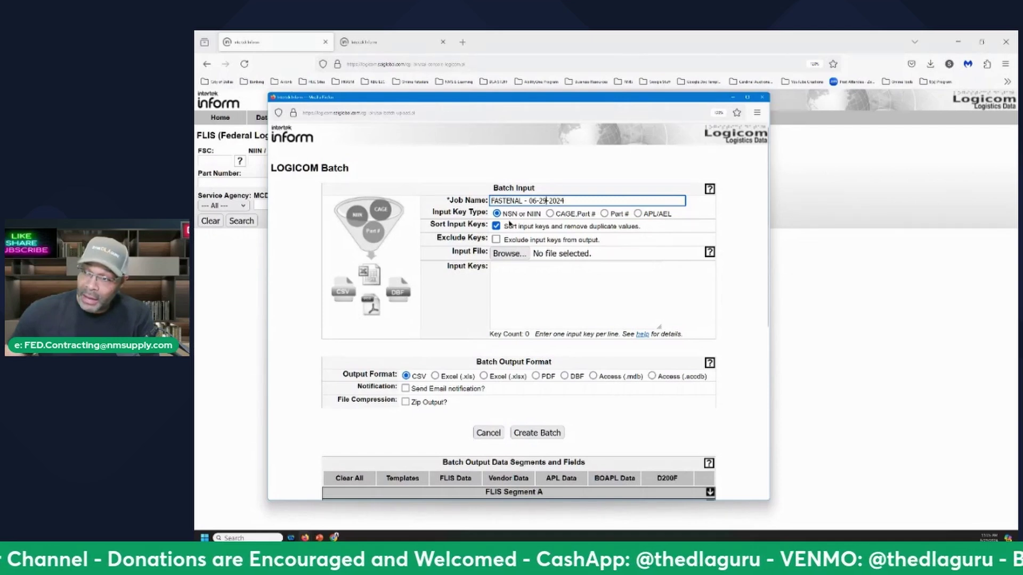
# - Paste the copied NSNs as the batch's input keys and remove the trailing blank line
pyautogui.click(517, 272)
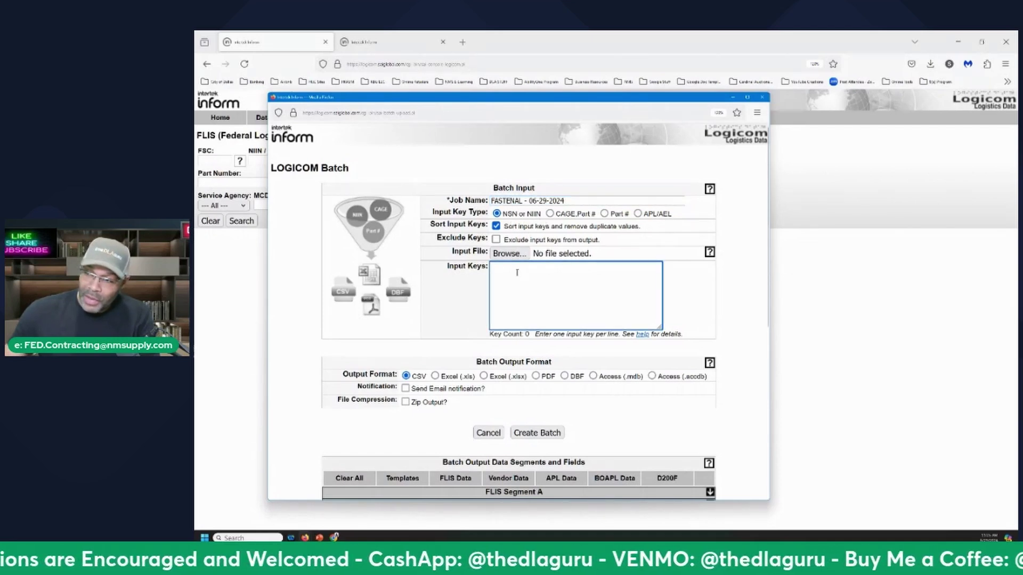
pyautogui.hotkey('ctrl', 'v')
pyautogui.press('BackSpace')
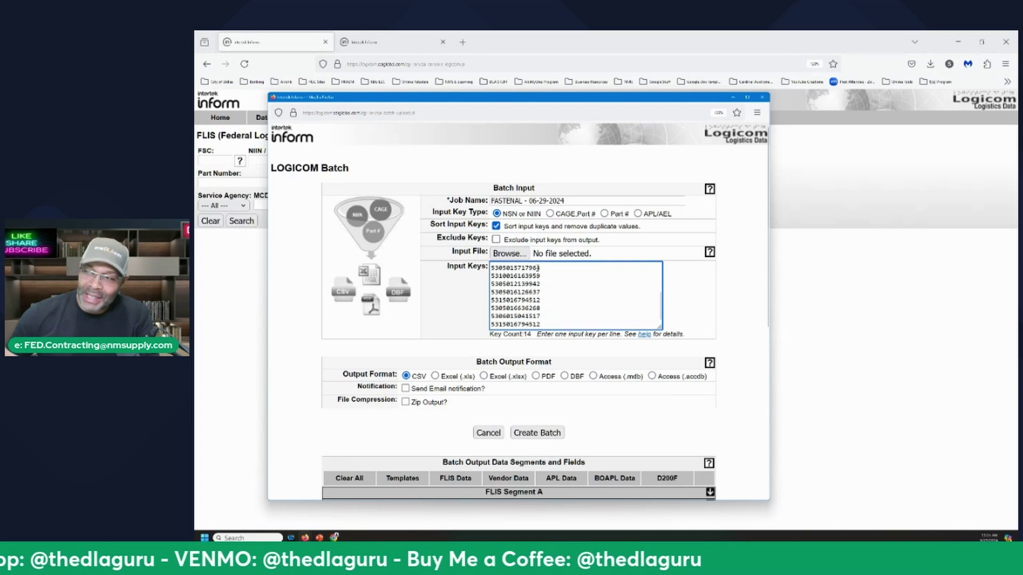
# - Set the batch output format to Excel (.xls) and enable the email notification
pyautogui.scroll(-3, 549, 268)
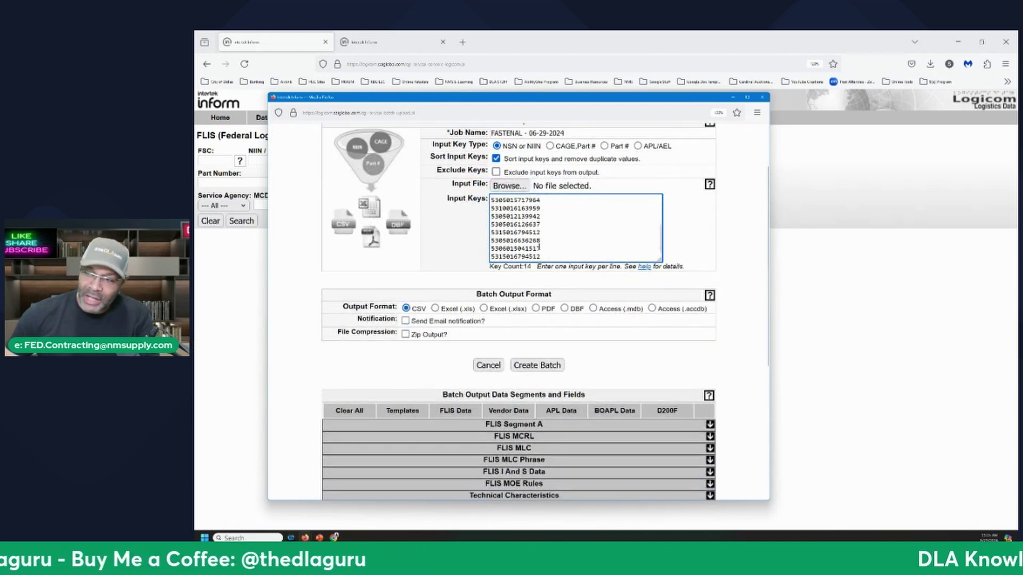
pyautogui.click(434, 308)
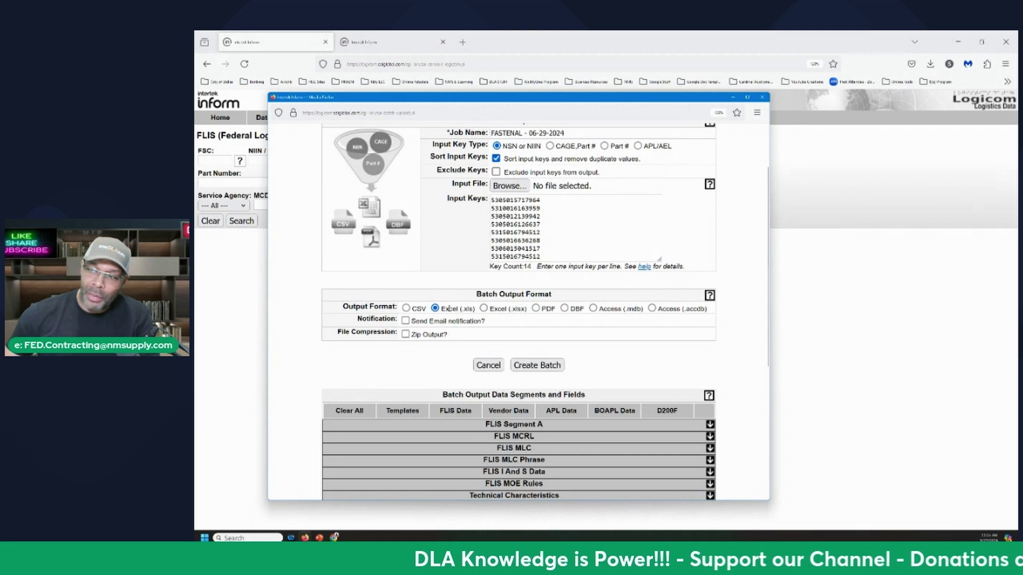
pyautogui.click(405, 321)
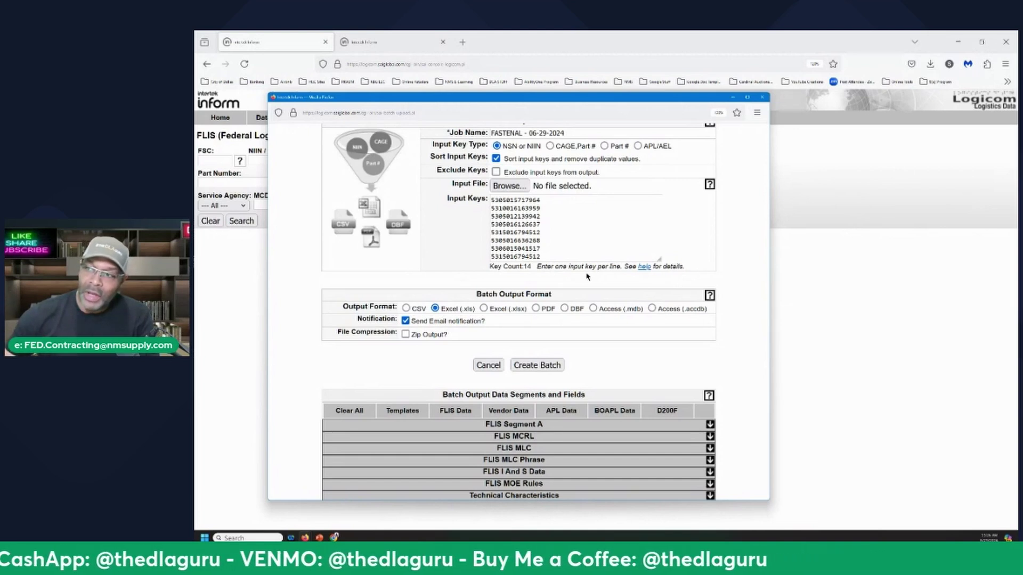
# - Expand the NSN Purchase Forecast output fields and apply the saved custom template to the batch
pyautogui.scroll(-4, 588, 277)
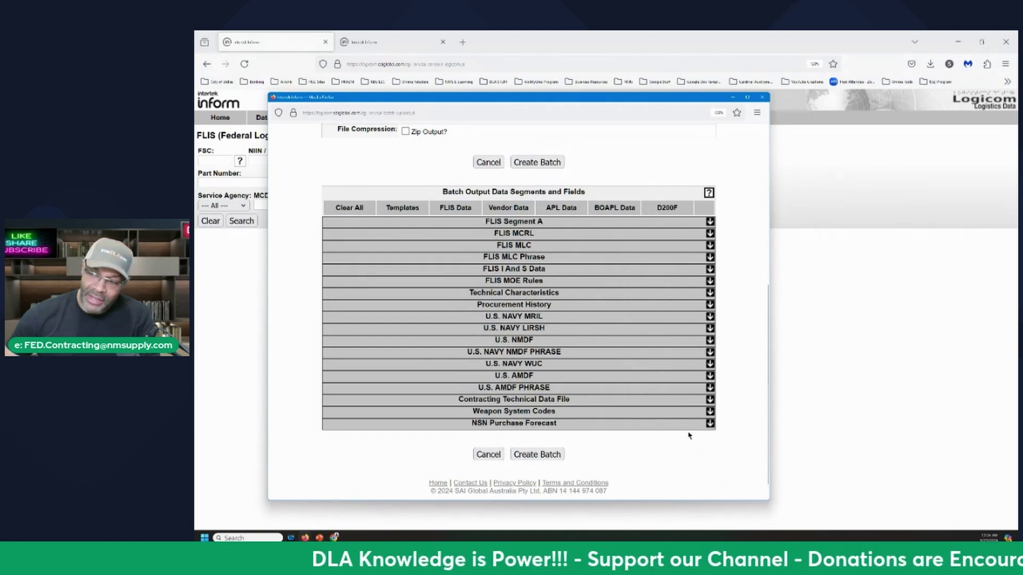
pyautogui.click(711, 424)
pyautogui.scroll(-3, 711, 426)
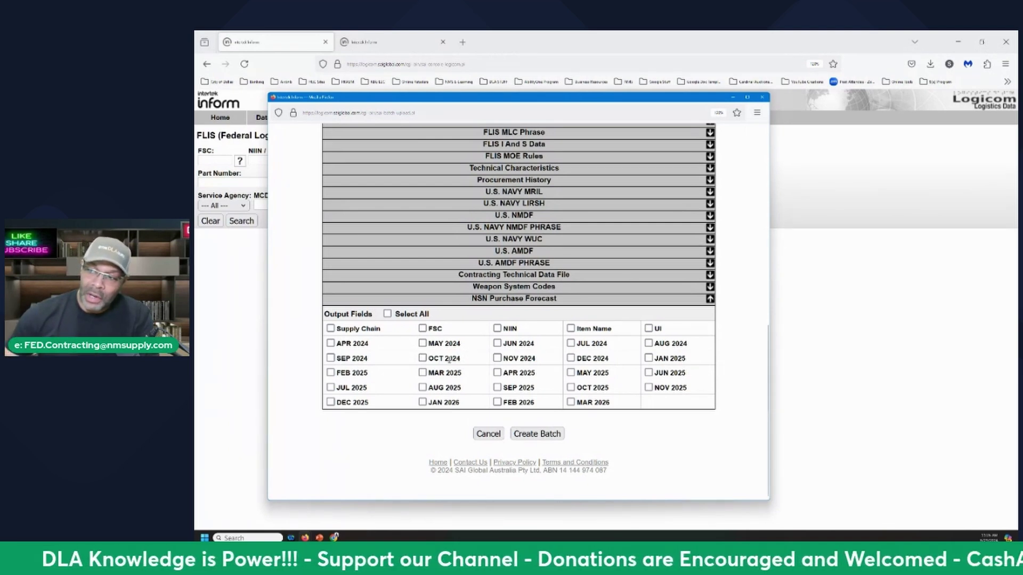
pyautogui.scroll(4, 492, 362)
pyautogui.moveTo(401, 288)
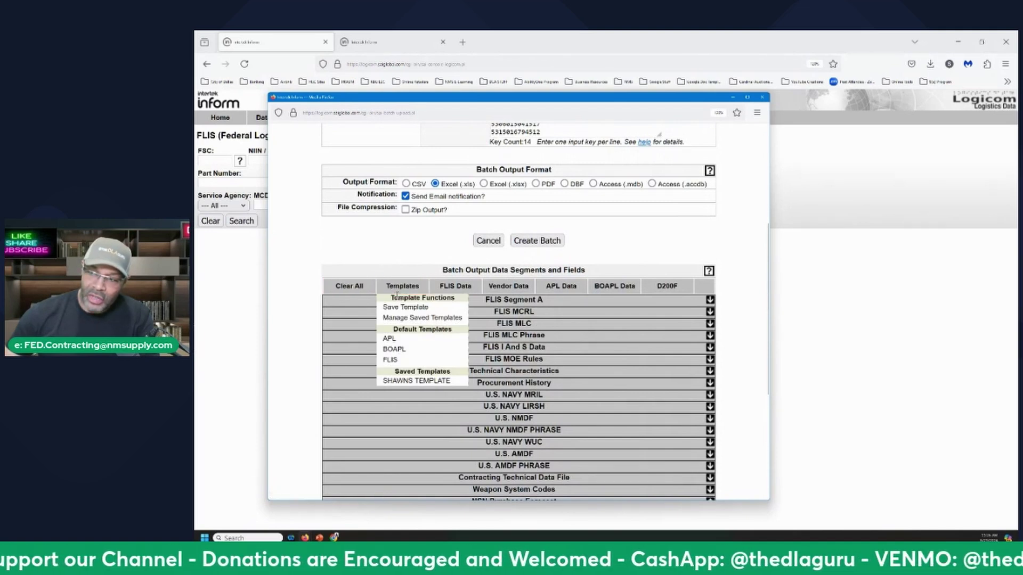
pyautogui.click(417, 381)
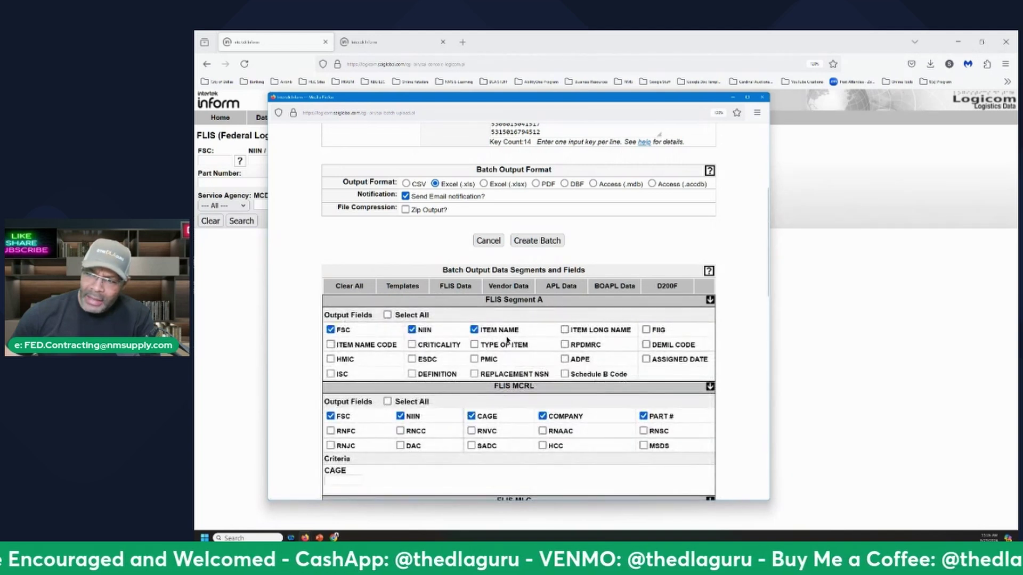
# - Review the template's selected output fields from FLIS Segment A through NSN Purchase Forecast and create the batch
pyautogui.scroll(-4, 509, 341)
pyautogui.scroll(-4, 511, 294)
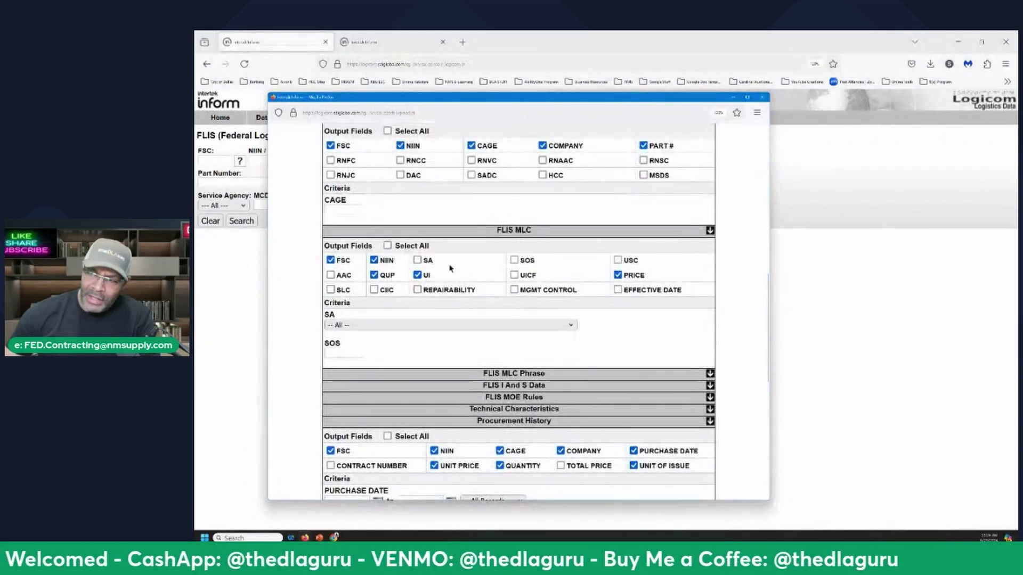
pyautogui.scroll(-5, 447, 264)
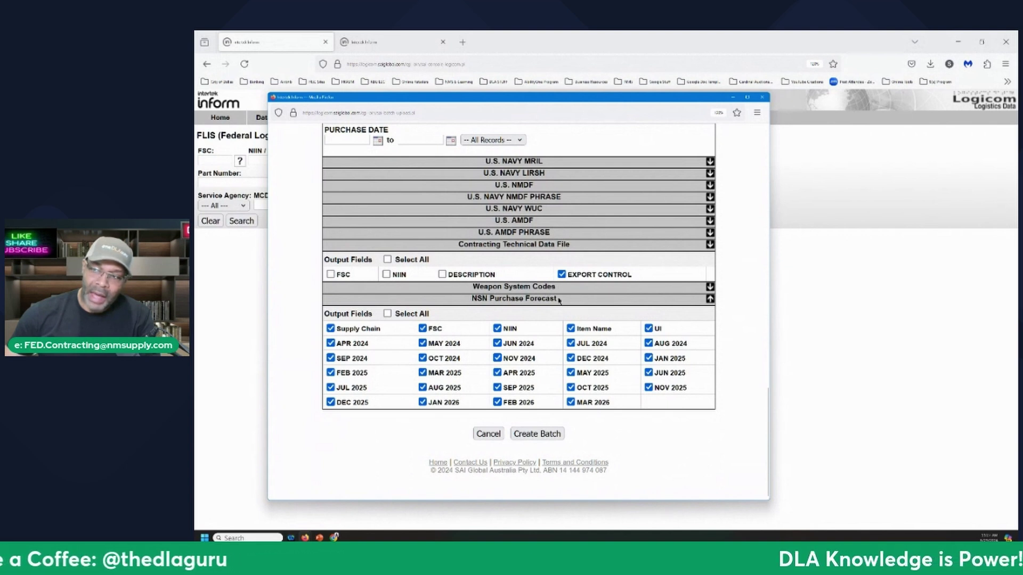
pyautogui.scroll(2, 452, 200)
pyautogui.scroll(2, 452, 182)
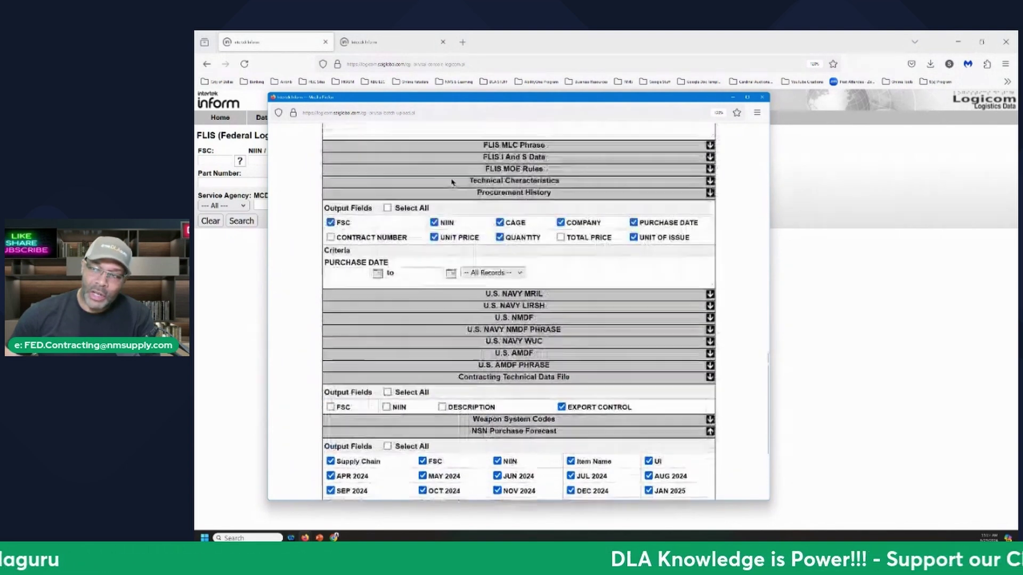
pyautogui.scroll(2, 452, 182)
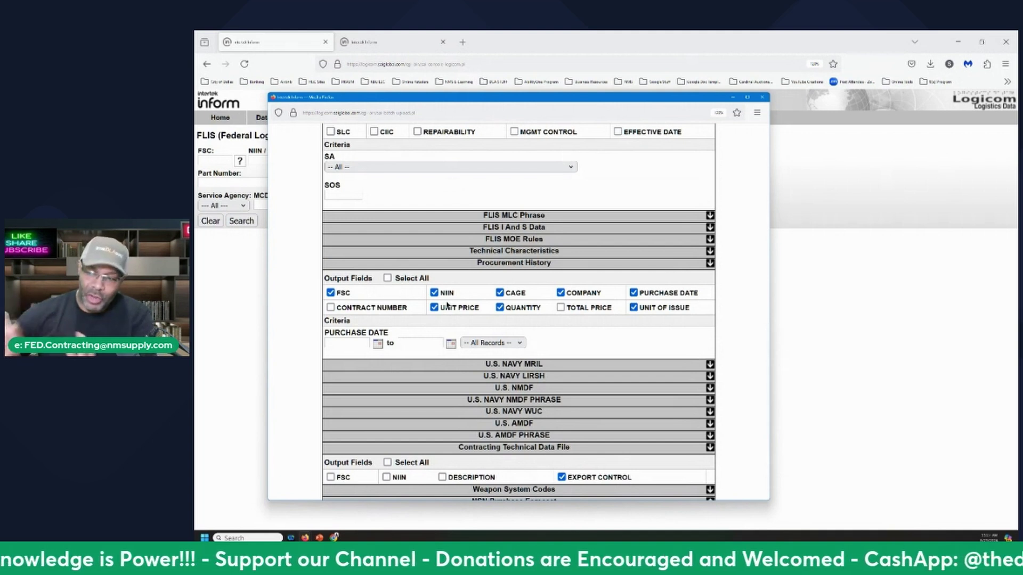
pyautogui.scroll(-5, 532, 292)
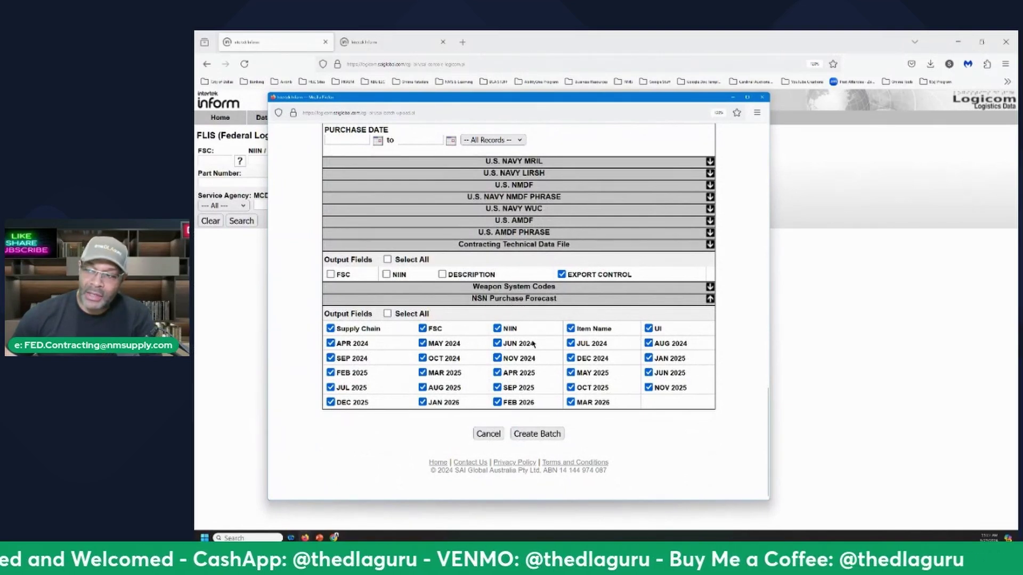
pyautogui.scroll(5, 620, 352)
pyautogui.scroll(15, 619, 351)
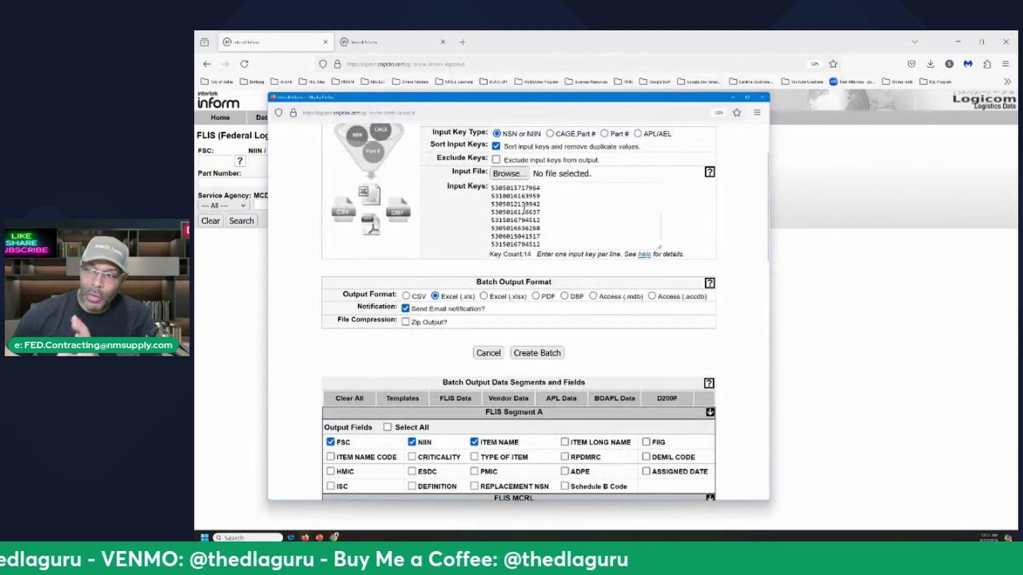
pyautogui.scroll(-4, 575, 287)
pyautogui.scroll(-15, 528, 223)
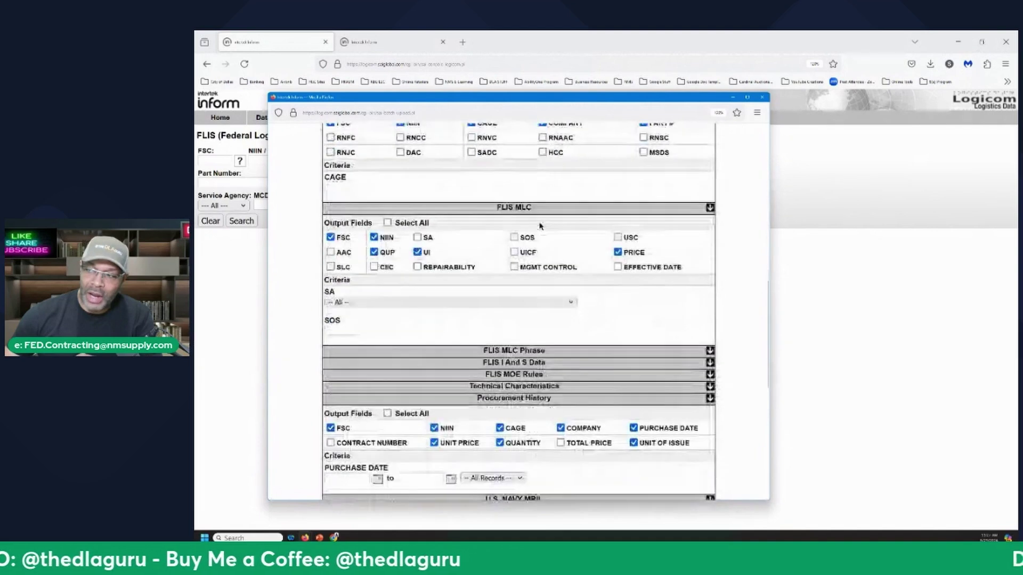
pyautogui.click(551, 435)
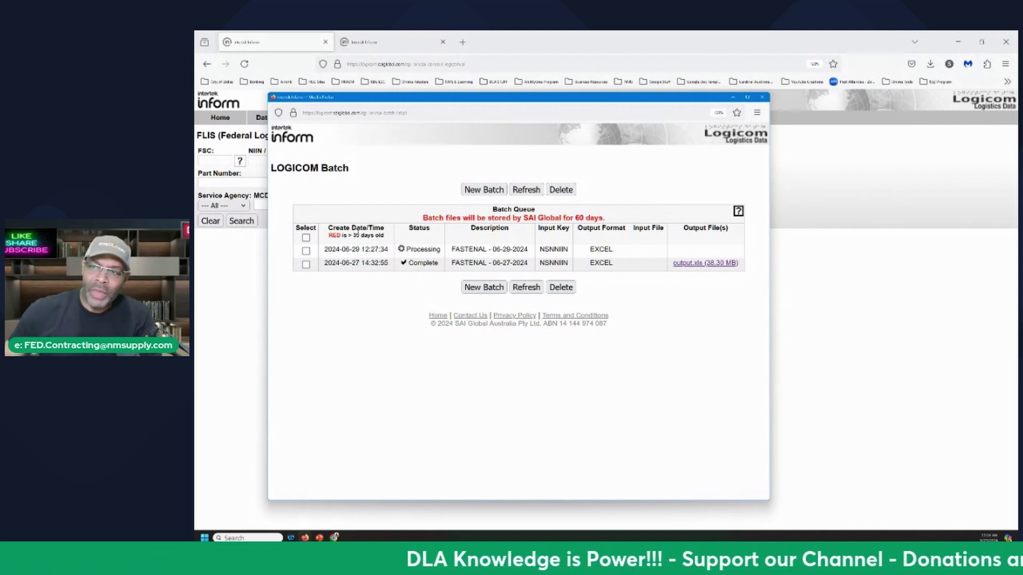
# - Recheck the NSNs in the exported workbook, and clear the workbook and batch queue windows from view
pyautogui.moveTo(196, 92); pyautogui.dragTo(459, 73)
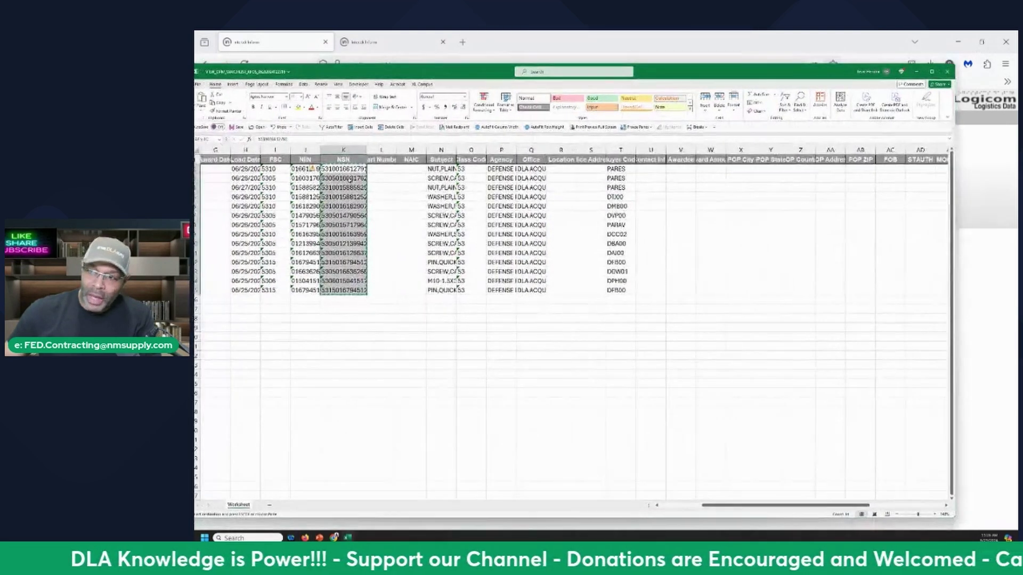
pyautogui.click(352, 177)
pyautogui.click(354, 170)
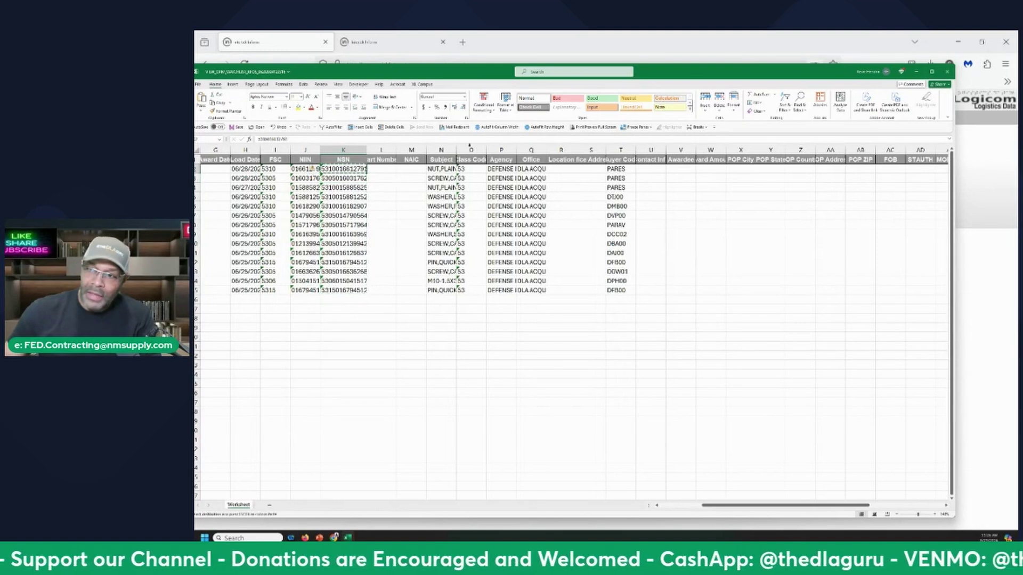
pyautogui.moveTo(708, 75); pyautogui.dragTo(0, 76)
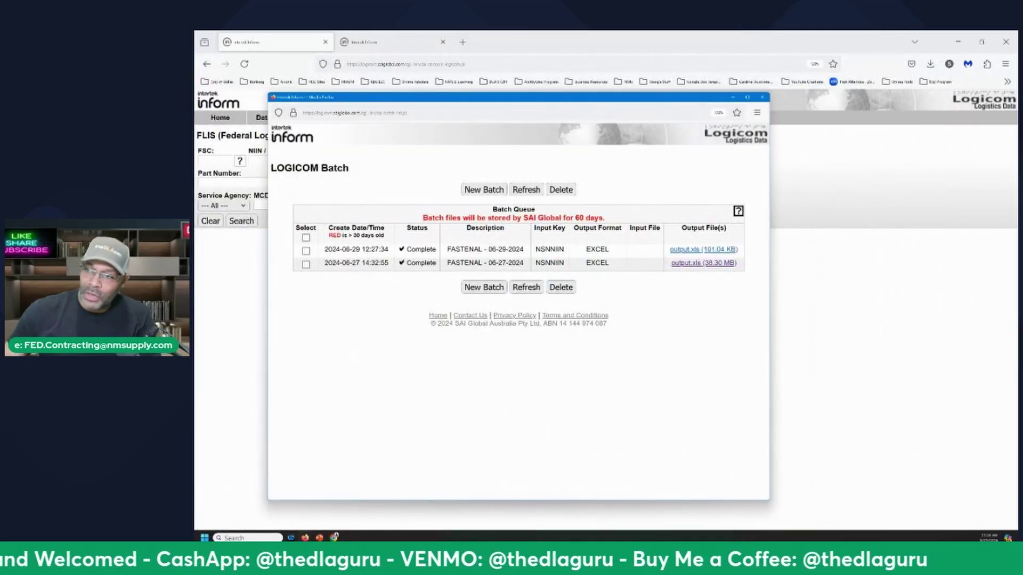
pyautogui.moveTo(696, 100); pyautogui.dragTo(688, 100)
pyautogui.moveTo(691, 101)
pyautogui.mouseDown()
pyautogui.moveTo(622, 94)
pyautogui.moveTo(705, 103)
pyautogui.mouseUp()
pyautogui.moveTo(502, 105); pyautogui.dragTo(0, 106)
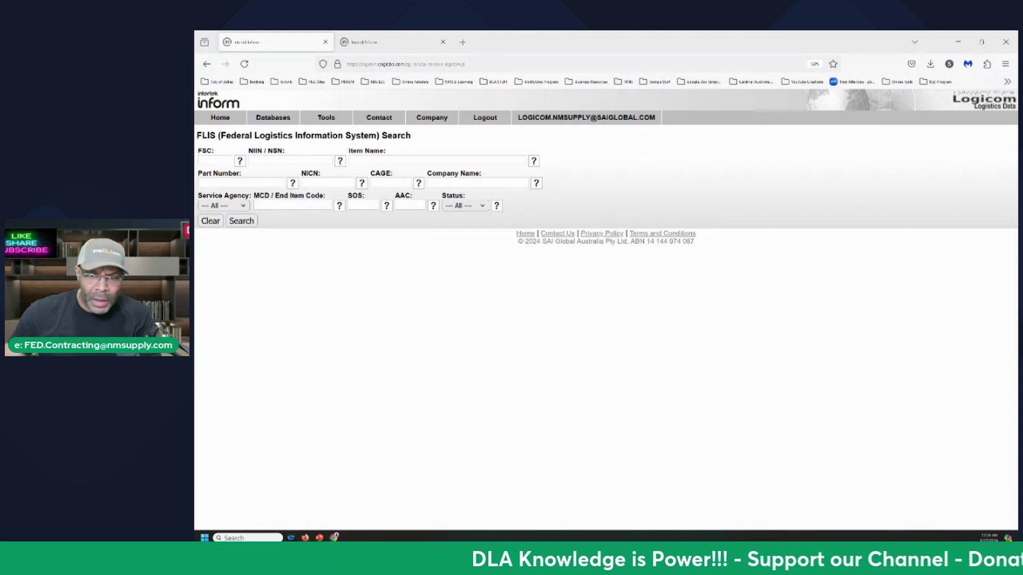
pyautogui.hotkey('alt', 'Tab')
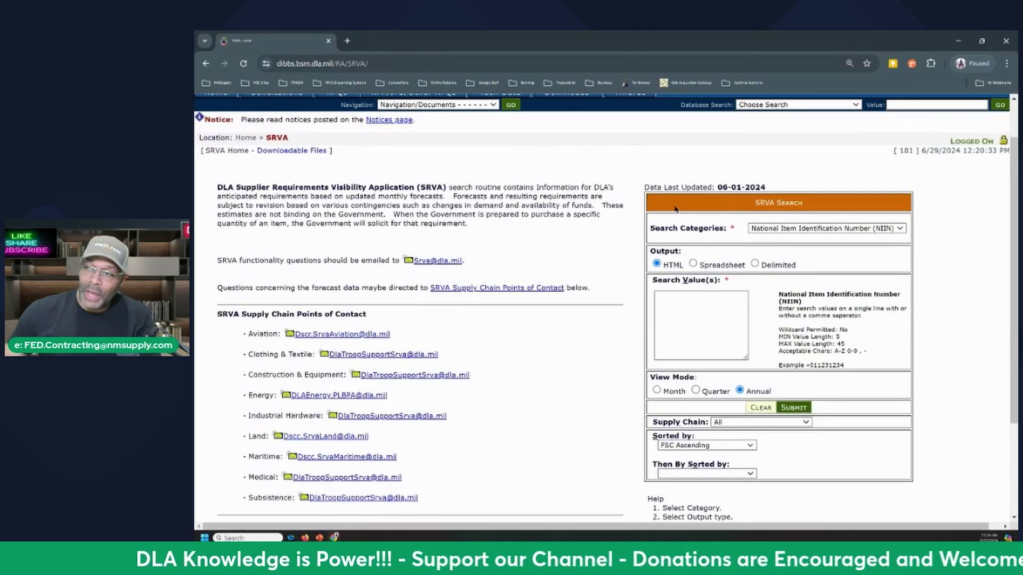
pyautogui.scroll(1, 732, 173)
pyautogui.click(774, 158)
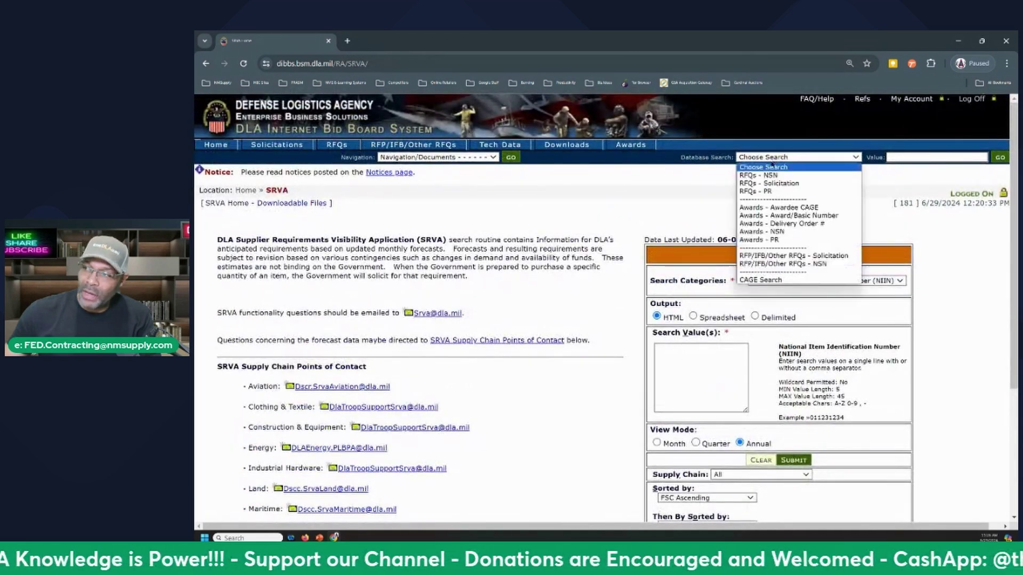
pyautogui.click(774, 167)
pyautogui.click(889, 159)
pyautogui.hotkey('ctrl', 'v')
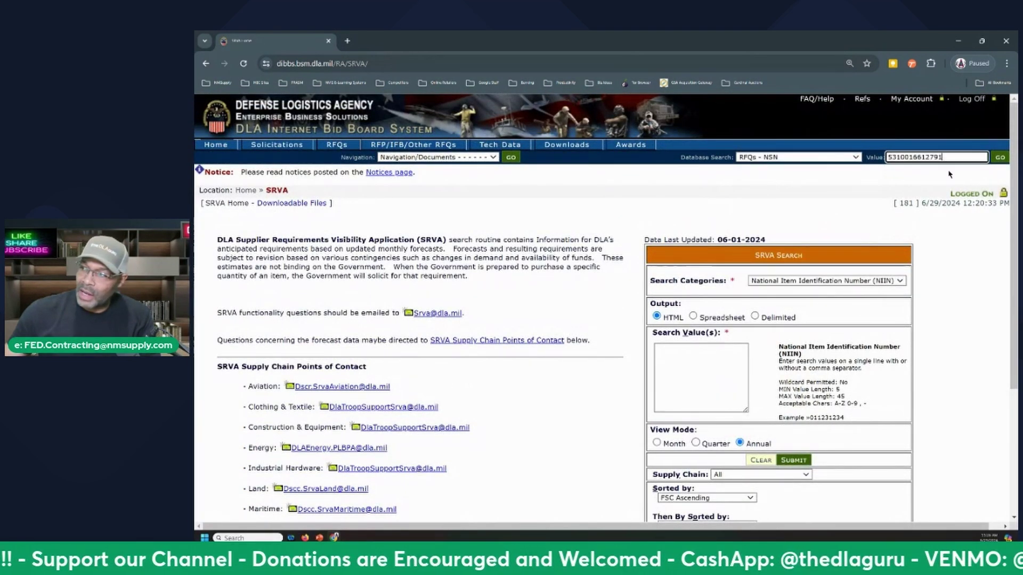
pyautogui.click(1000, 158)
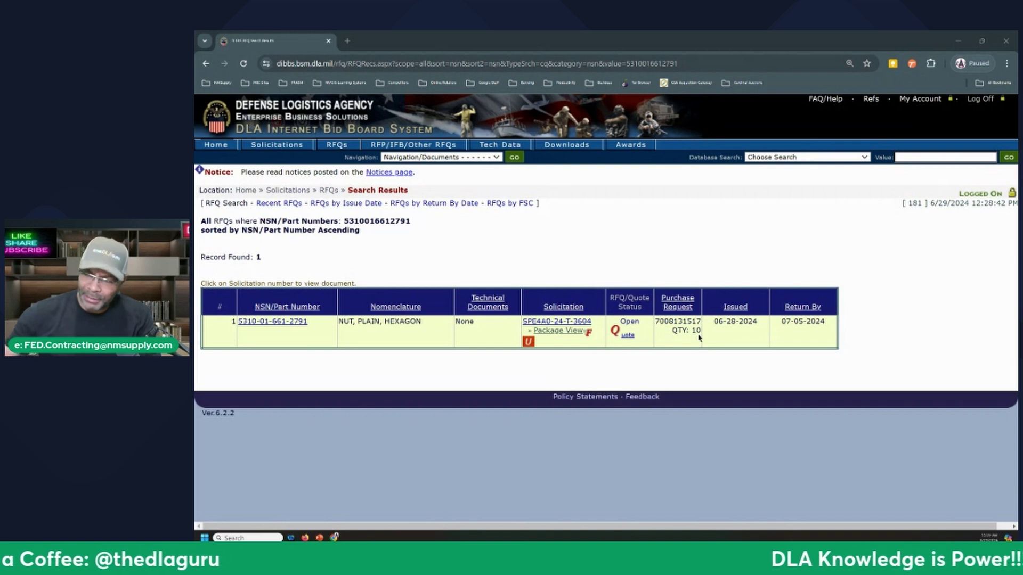
# - Open the SPE4A0-24-T-3604 solicitation document, accepting the consent banner, and read through Section A including the NSN's procurement history
pyautogui.click(566, 322)
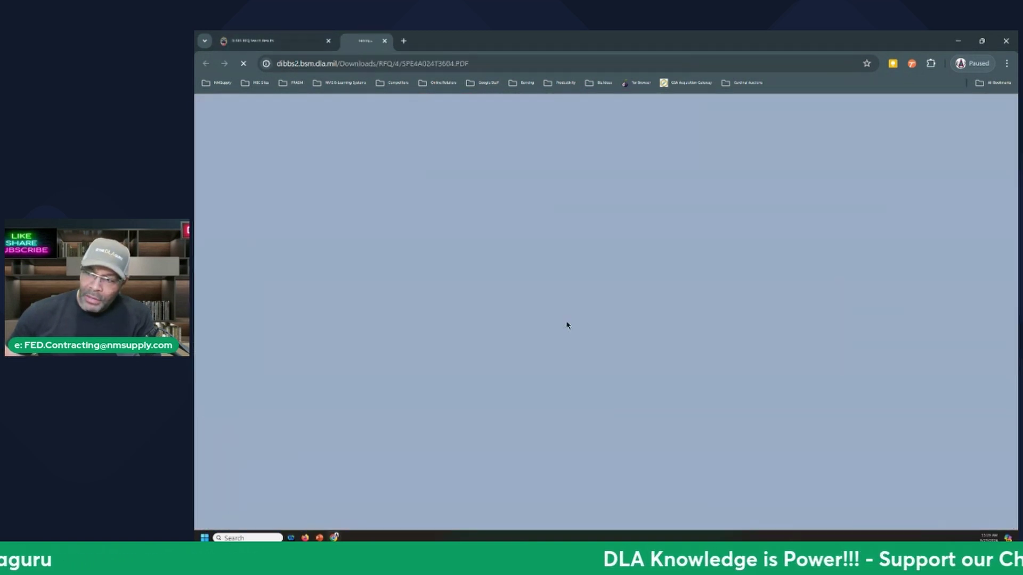
pyautogui.click(606, 364)
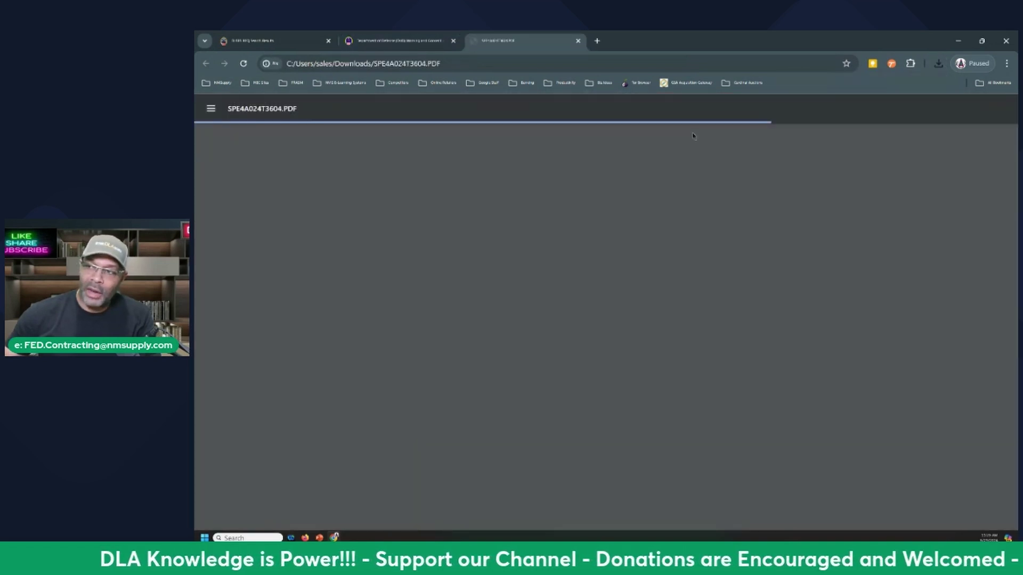
pyautogui.scroll(-8, 599, 209)
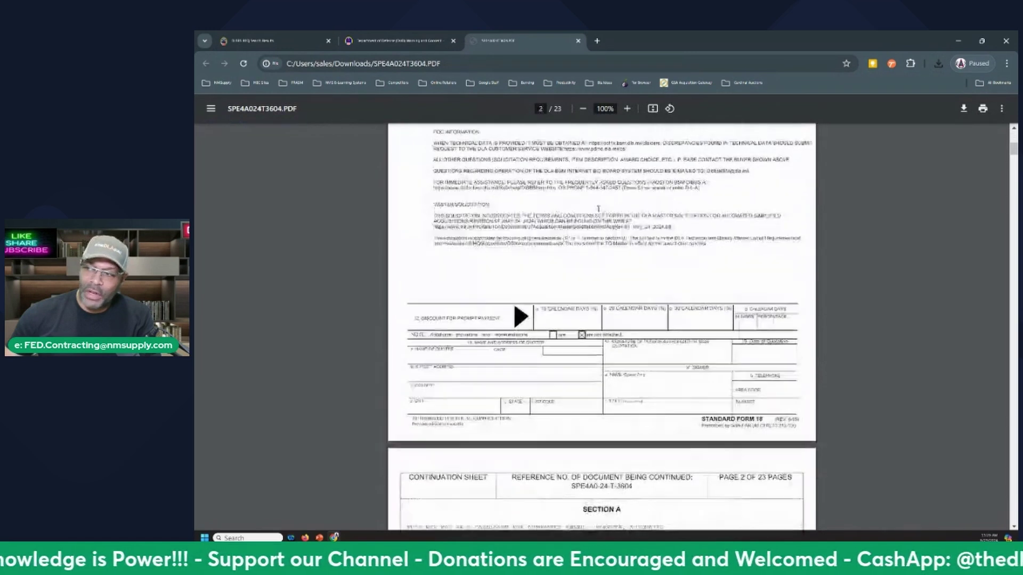
pyautogui.scroll(-15, 598, 209)
pyautogui.scroll(-3, 599, 209)
pyautogui.keyDown('ctrl'); pyautogui.scroll(5, 598, 209); pyautogui.keyUp('ctrl')
pyautogui.keyDown('ctrl'); pyautogui.scroll(-4, 597, 257); pyautogui.keyUp('ctrl')
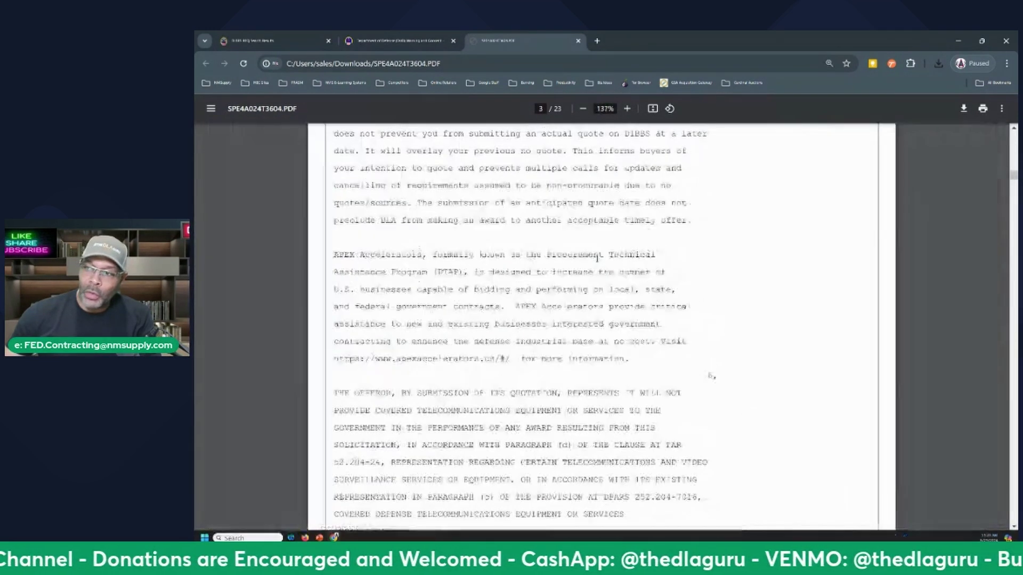
pyautogui.scroll(-10, 556, 278)
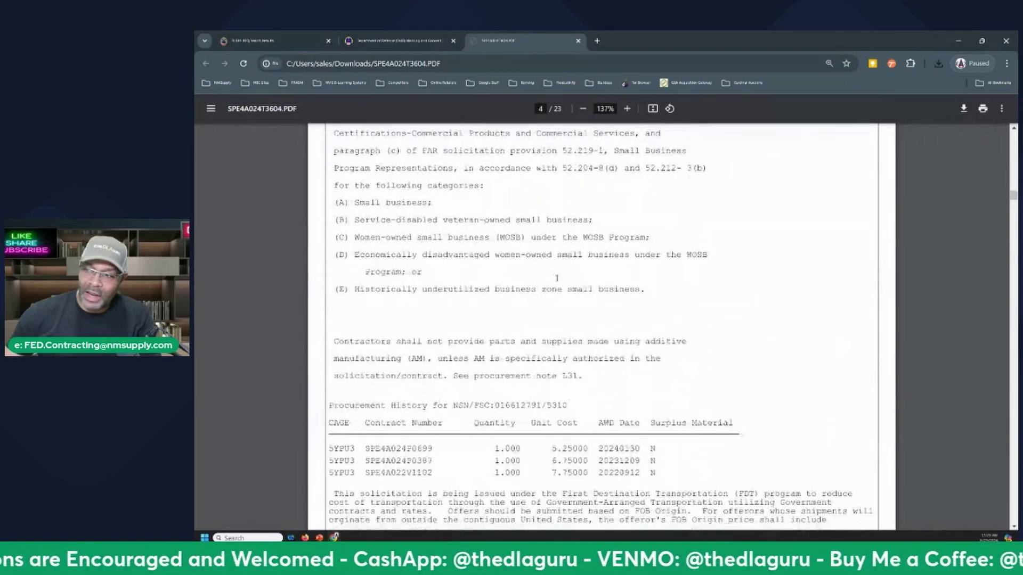
pyautogui.scroll(-4, 557, 278)
pyautogui.scroll(-14, 556, 279)
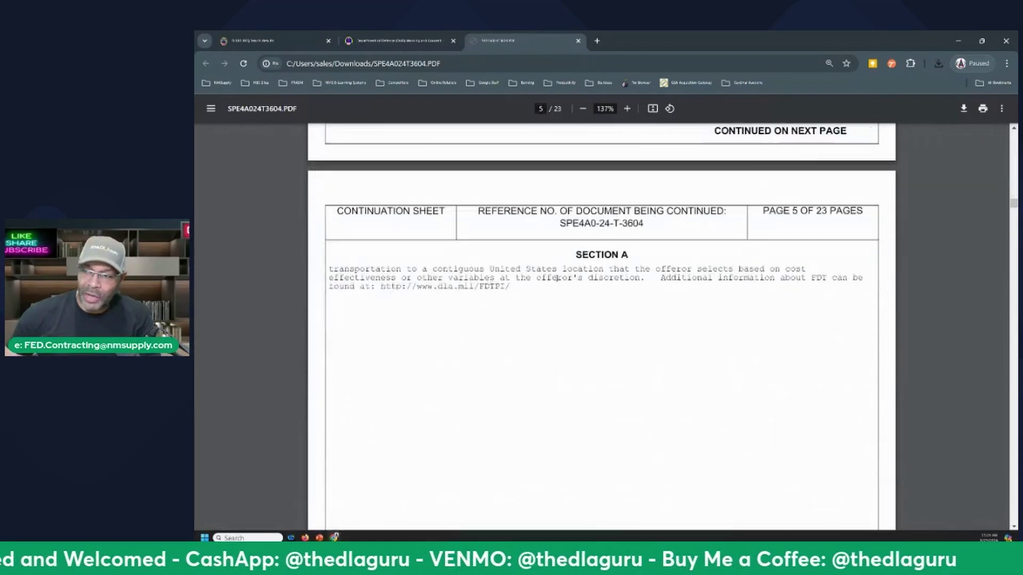
# - Examine the solicitation's Section B item description and highlight the FASTENAL COMPANY source line with its part number
pyautogui.scroll(-9, 557, 278)
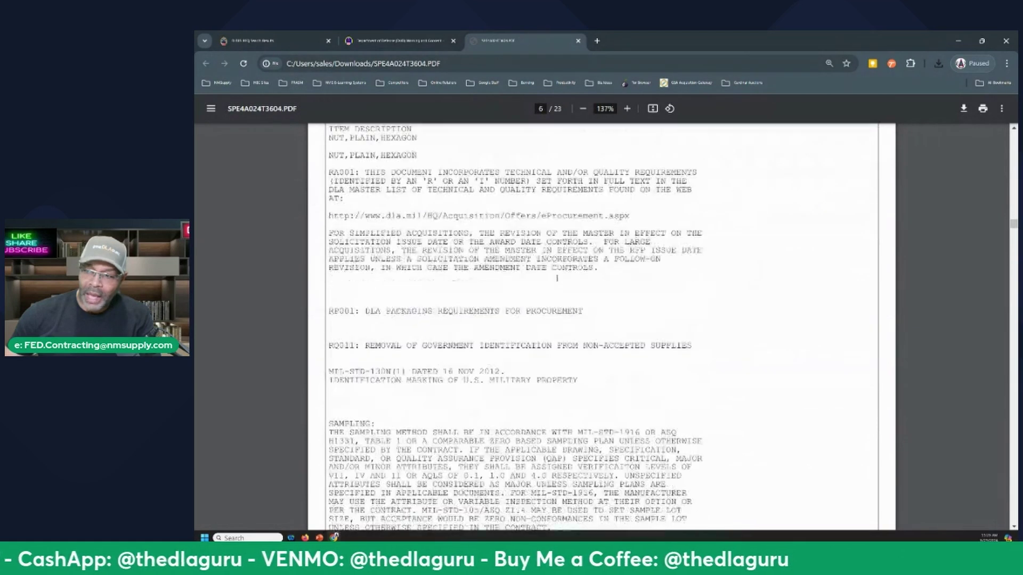
pyautogui.scroll(-3, 556, 278)
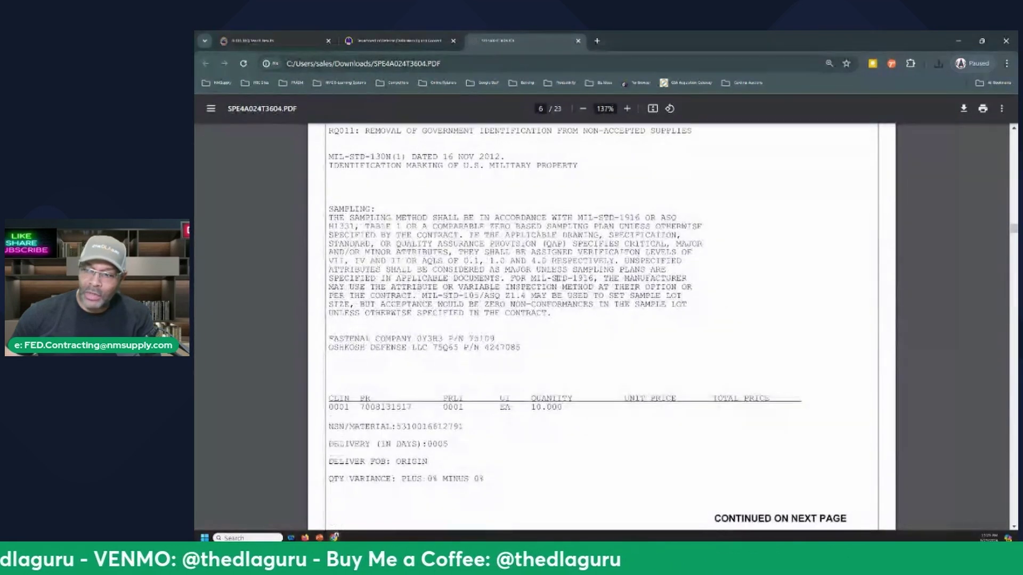
pyautogui.scroll(6, 394, 249)
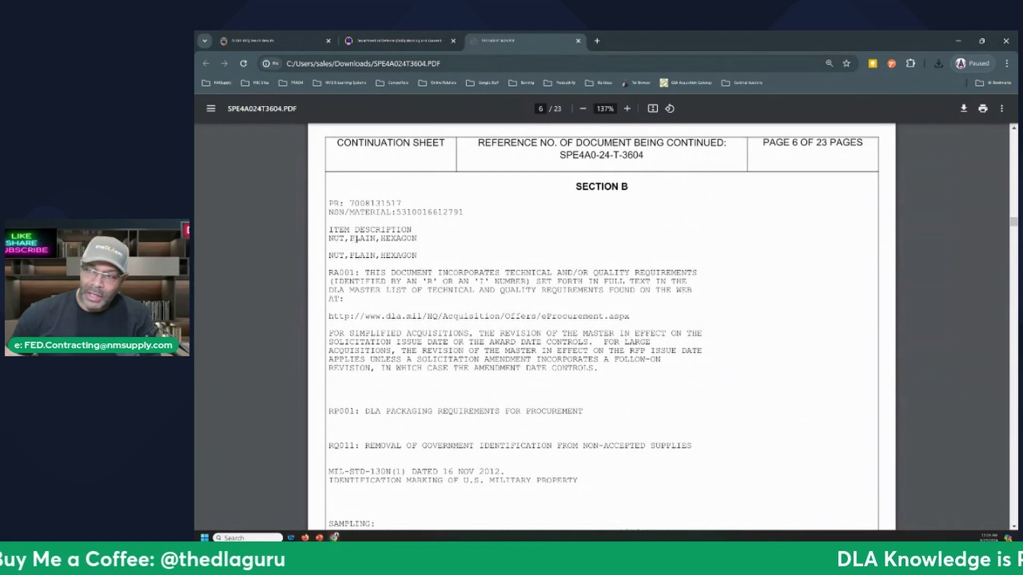
pyautogui.scroll(-6, 381, 250)
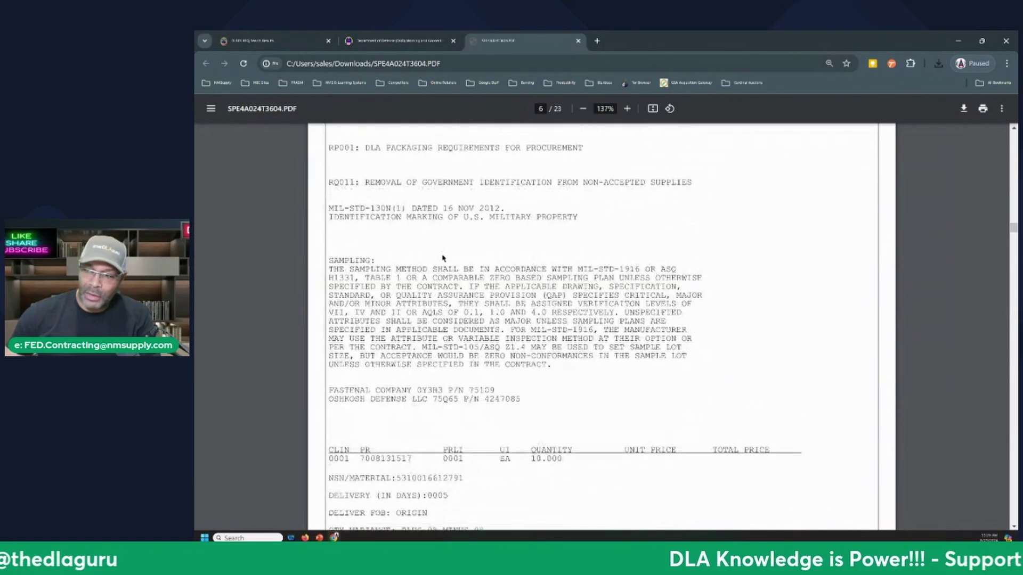
pyautogui.moveTo(328, 339); pyautogui.dragTo(501, 334)
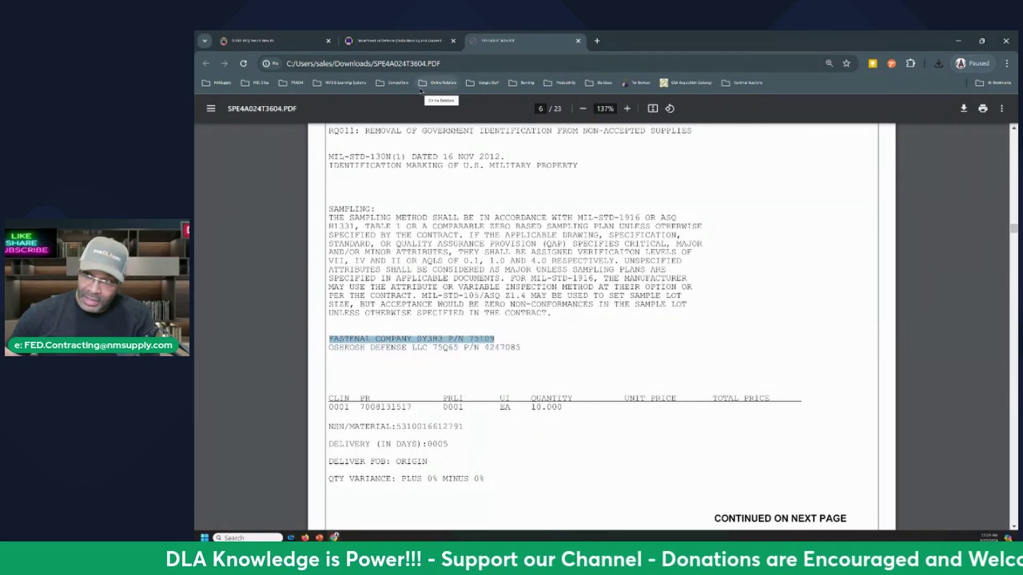
# - Return to the DIBBS home page and open the Supplier Requirements Visibility Application (SRVA)
pyautogui.click(372, 46)
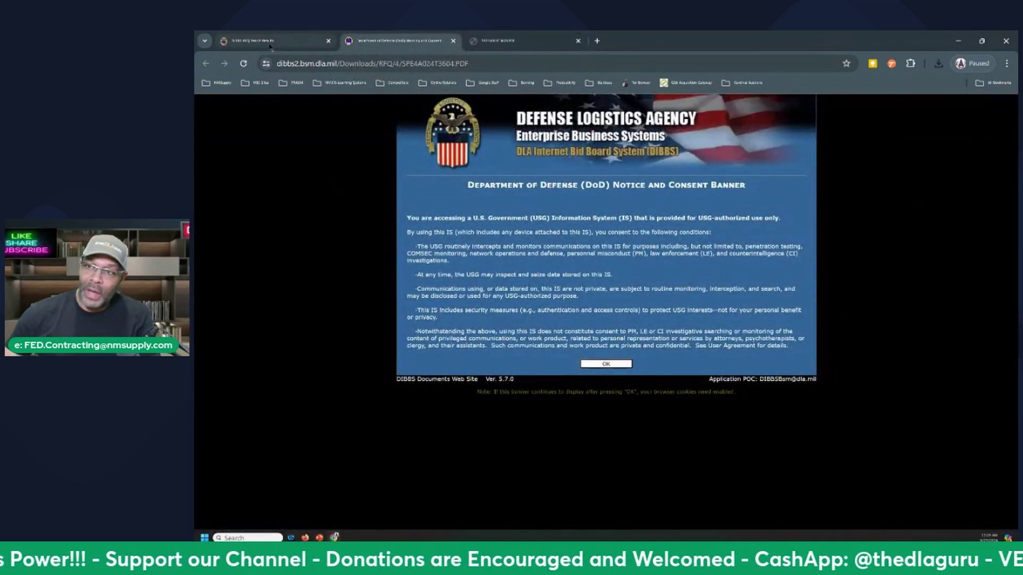
pyautogui.click(270, 44)
pyautogui.click(219, 146)
pyautogui.scroll(-1, 425, 408)
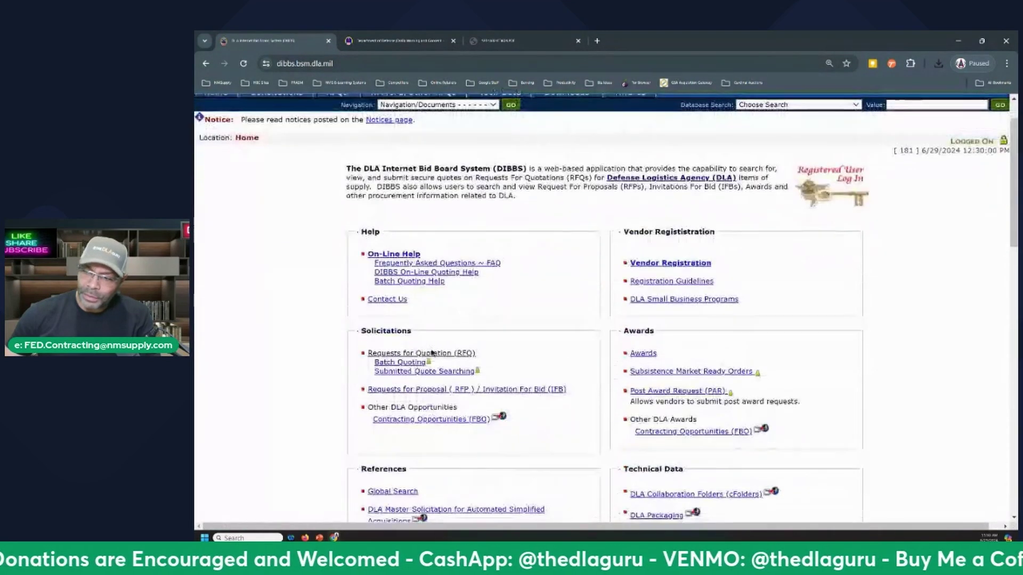
pyautogui.scroll(-4, 424, 408)
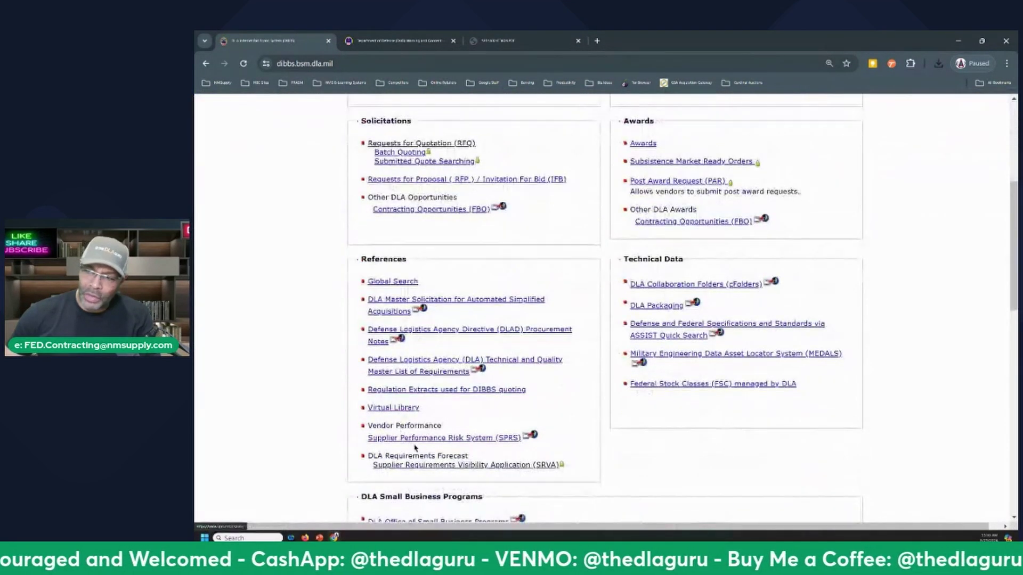
pyautogui.click(474, 466)
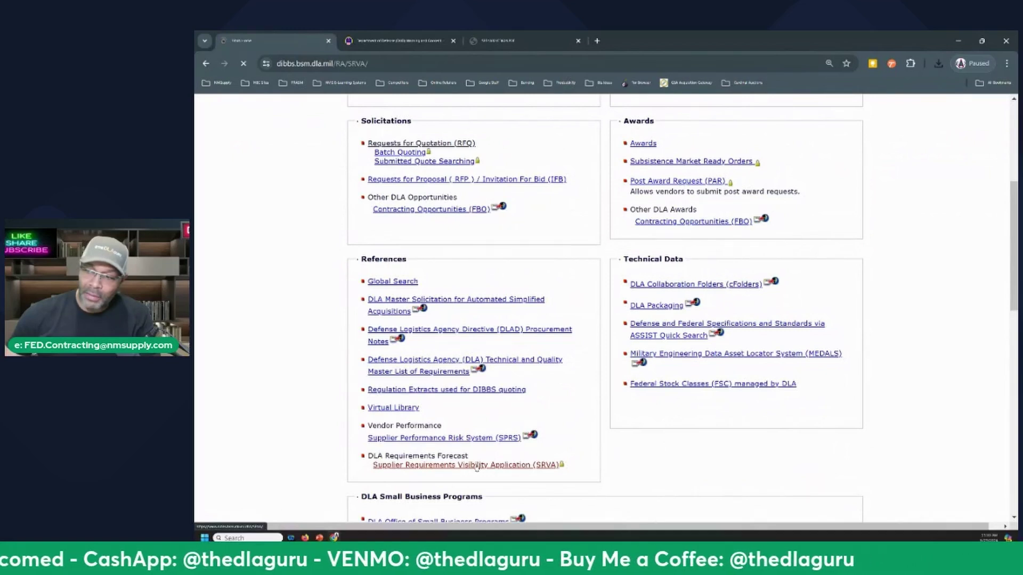
pyautogui.click(800, 282)
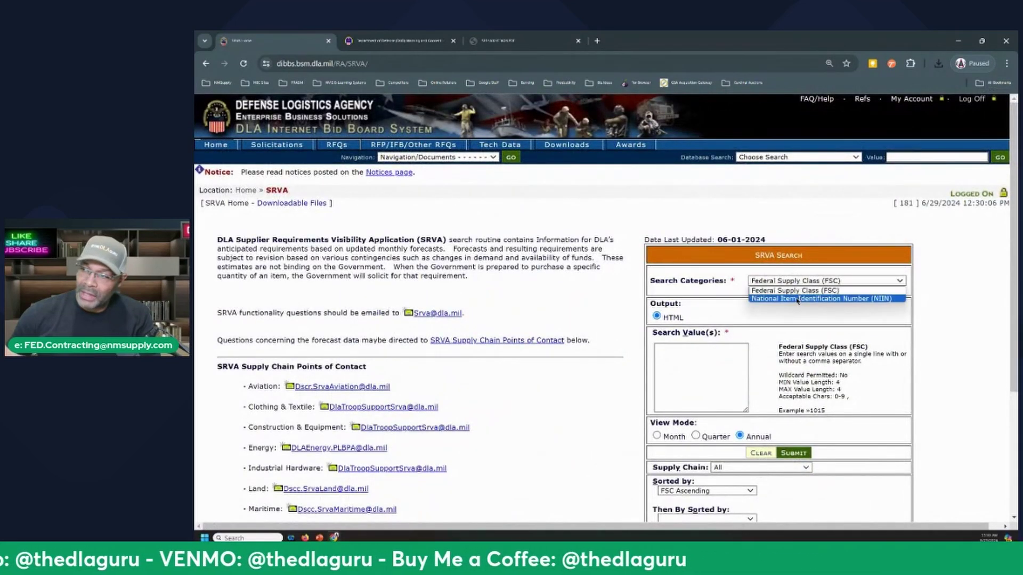
pyautogui.click(798, 299)
pyautogui.click(687, 350)
pyautogui.hotkey('ctrl', 'v')
# - Remove the 5310 prefix from the search value and run the SRVA search for NIIN 016612791 in the annual view
pyautogui.press('Up')
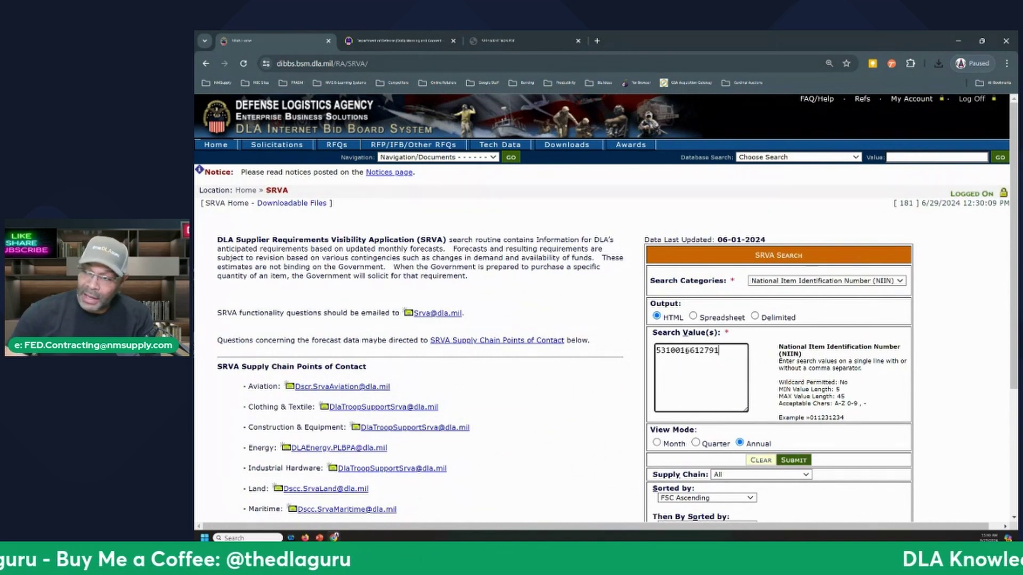
pyautogui.hotkey('shift', 'Right')
pyautogui.hotkey('shift', 'Right')
pyautogui.hotkey('shift', 'Right')
pyautogui.hotkey('shift', 'Right')
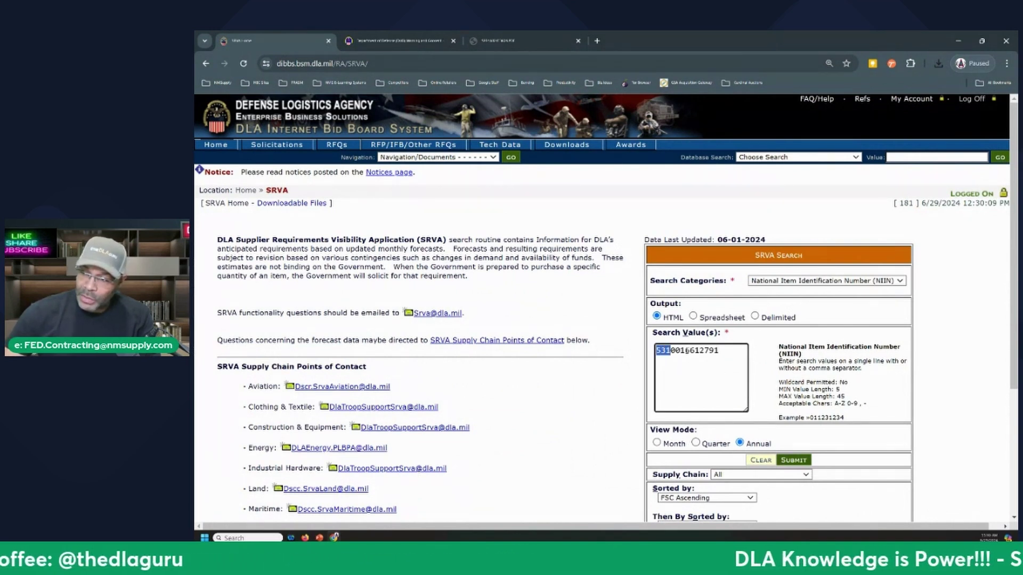
pyautogui.press('Delete')
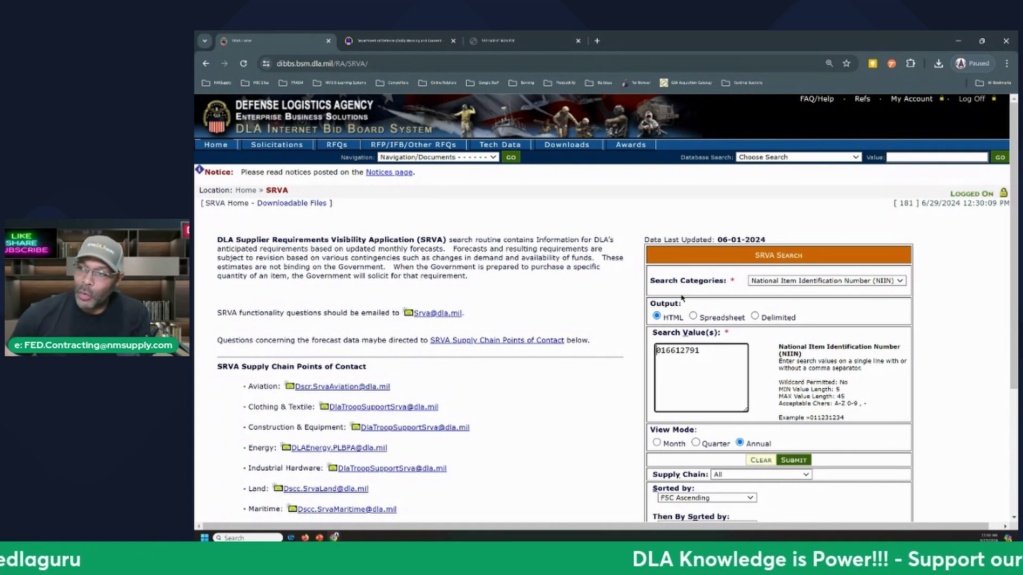
pyautogui.scroll(-1, 678, 319)
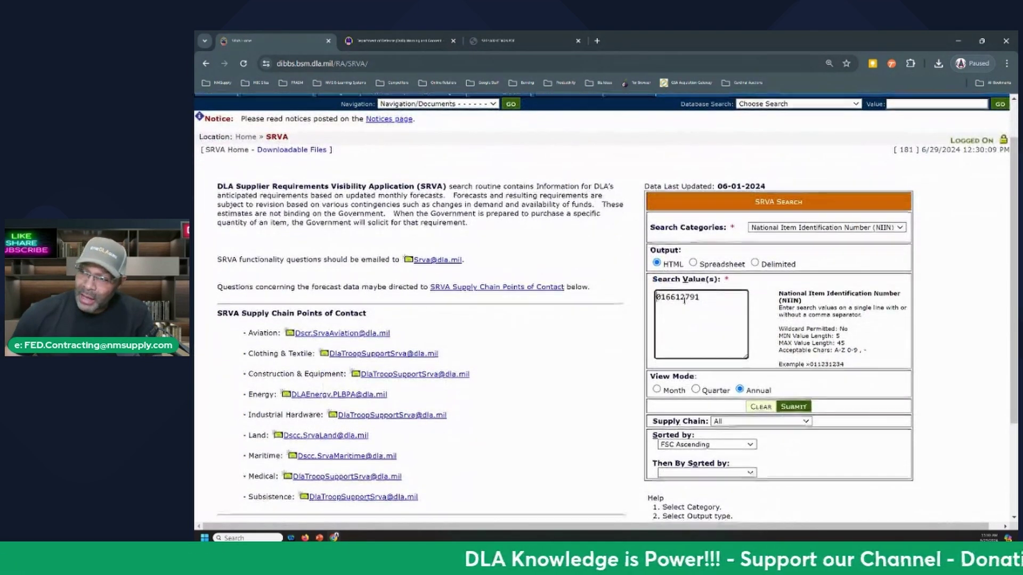
pyautogui.scroll(-1, 678, 301)
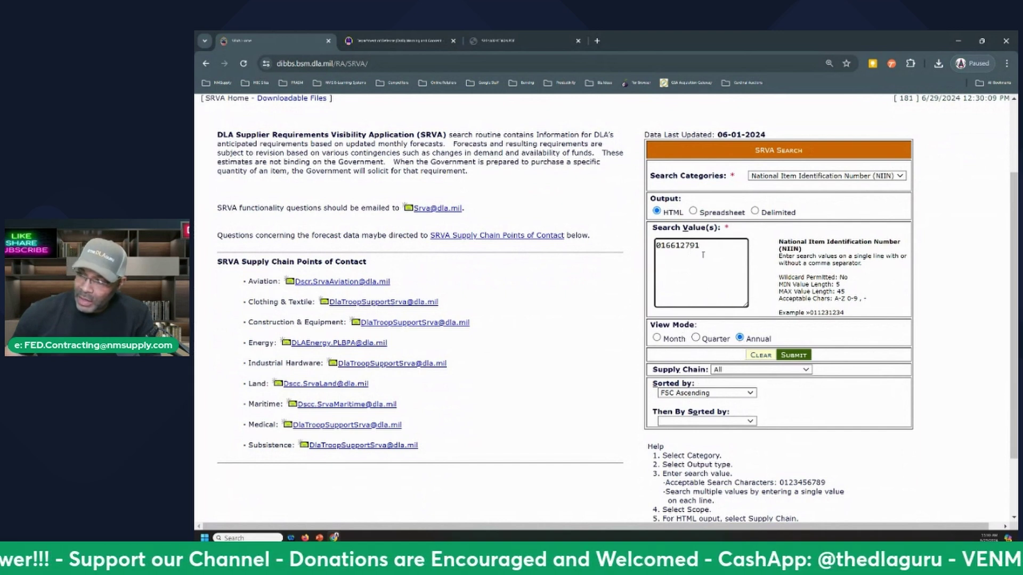
pyautogui.click(795, 357)
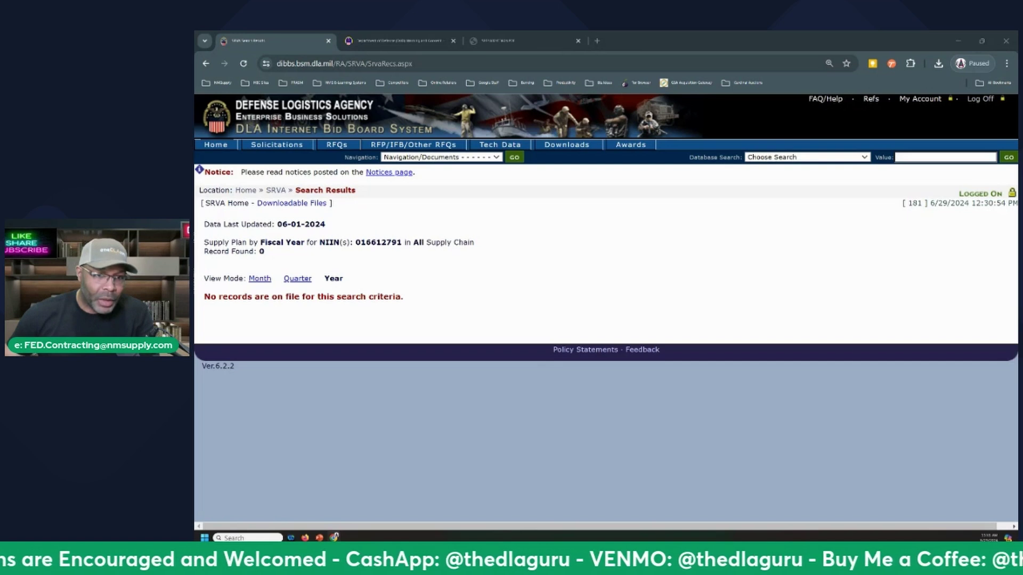
# - Bring up the Logicom batch queue and open the latest downloaded batch output workbook for editing
pyautogui.moveTo(194, 160); pyautogui.dragTo(710, 75)
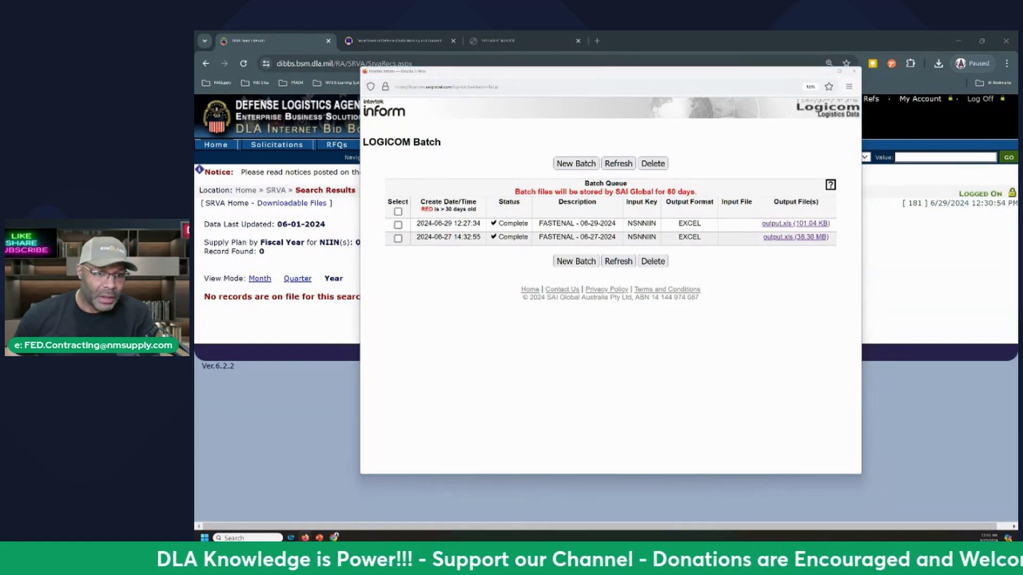
pyautogui.hotkey('alt', 'Tab')
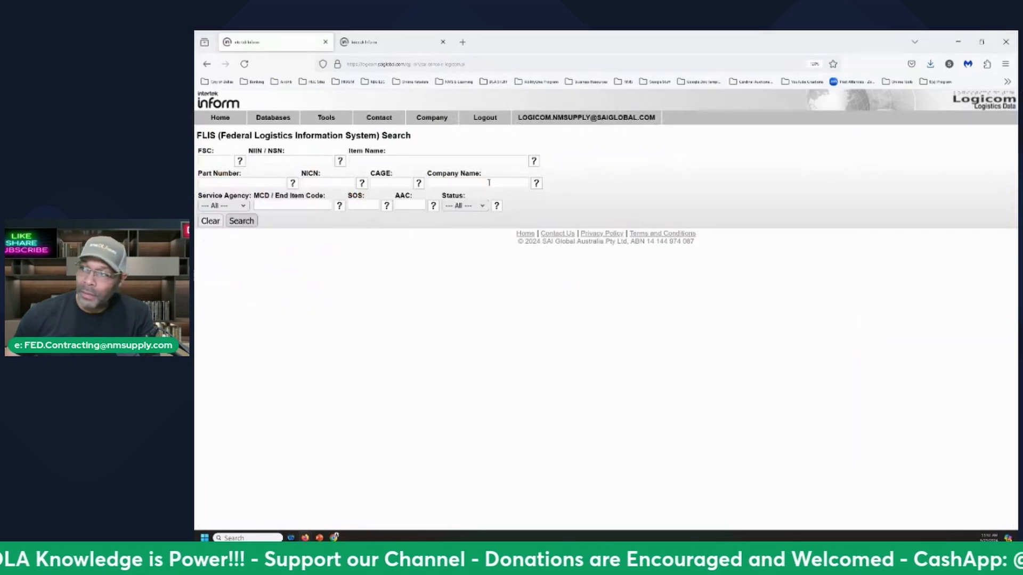
pyautogui.click(930, 64)
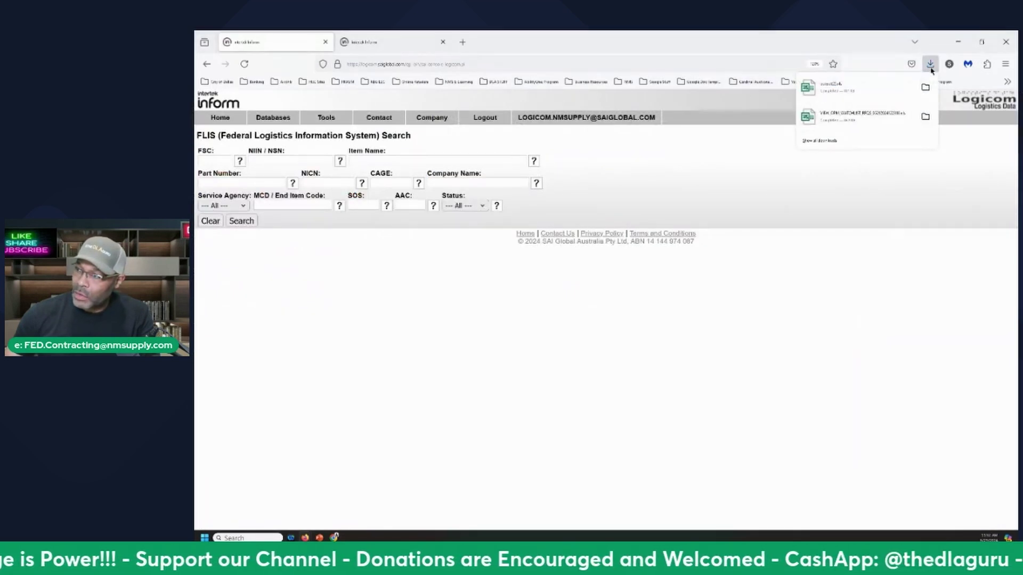
pyautogui.click(829, 89)
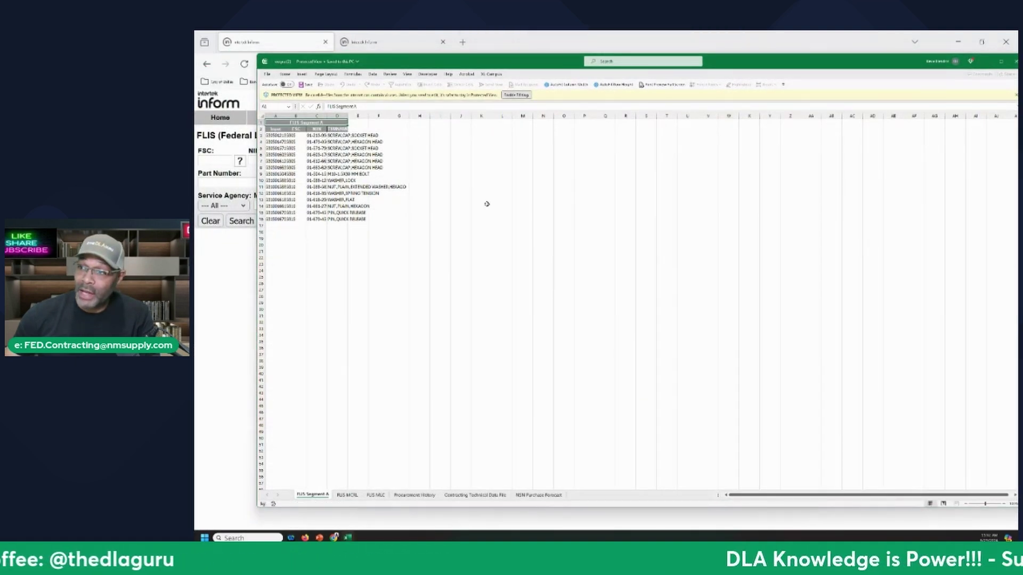
pyautogui.hotkey('alt', 'F4')
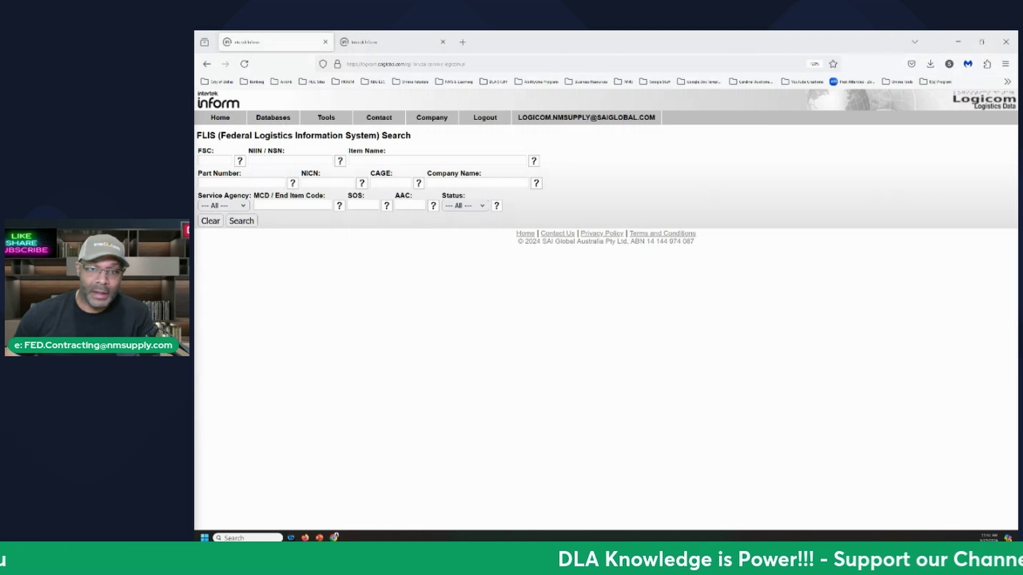
# - Bring the batch output workbook onto the visible screen and maximize its window
pyautogui.moveTo(195, 67); pyautogui.dragTo(714, 74)
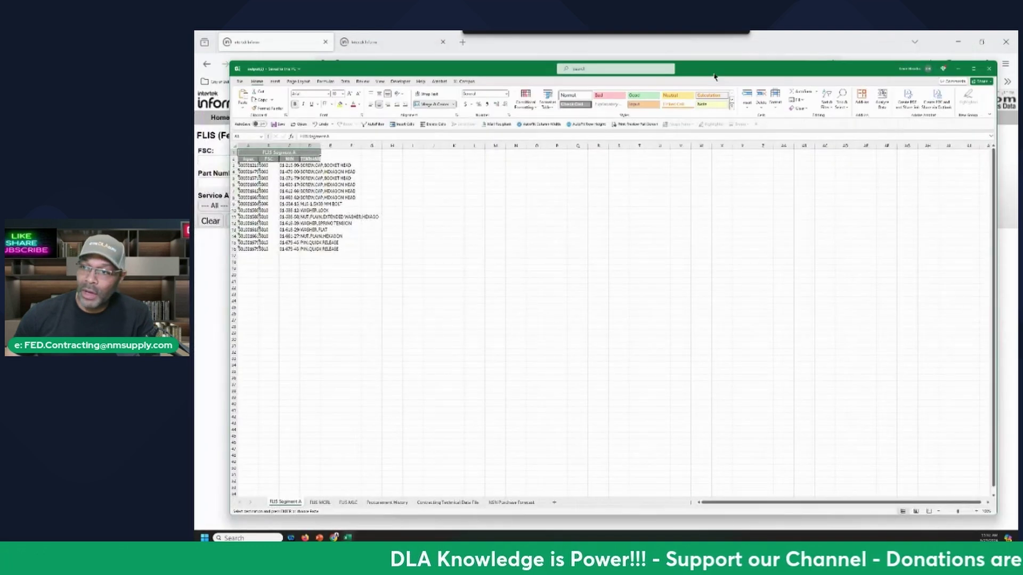
pyautogui.scroll(2, 486, 174)
pyautogui.moveTo(840, 70)
pyautogui.mouseDown()
pyautogui.moveTo(839, 40)
pyautogui.moveTo(839, 52)
pyautogui.mouseUp()
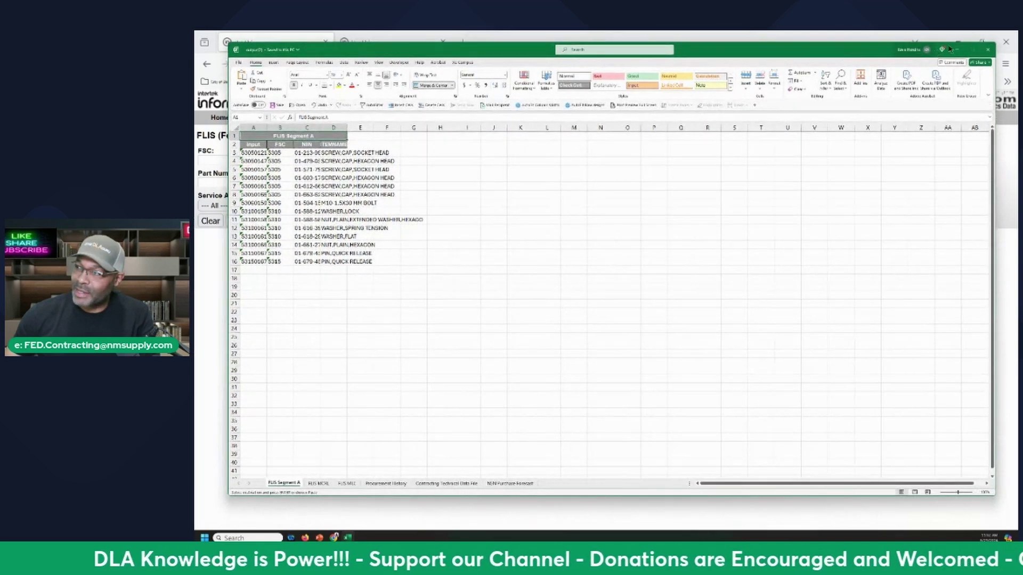
pyautogui.click(980, 49)
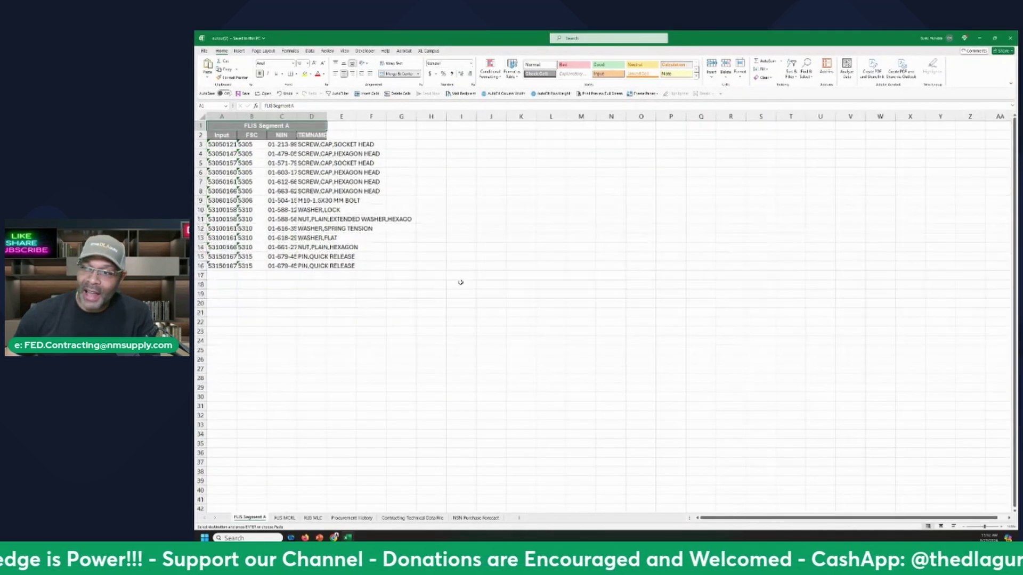
# - AutoFit all column widths on the FLIS Segment A and FLIS MCRL sheets, refitting the Input column on FLIS MCRL
pyautogui.click(203, 117)
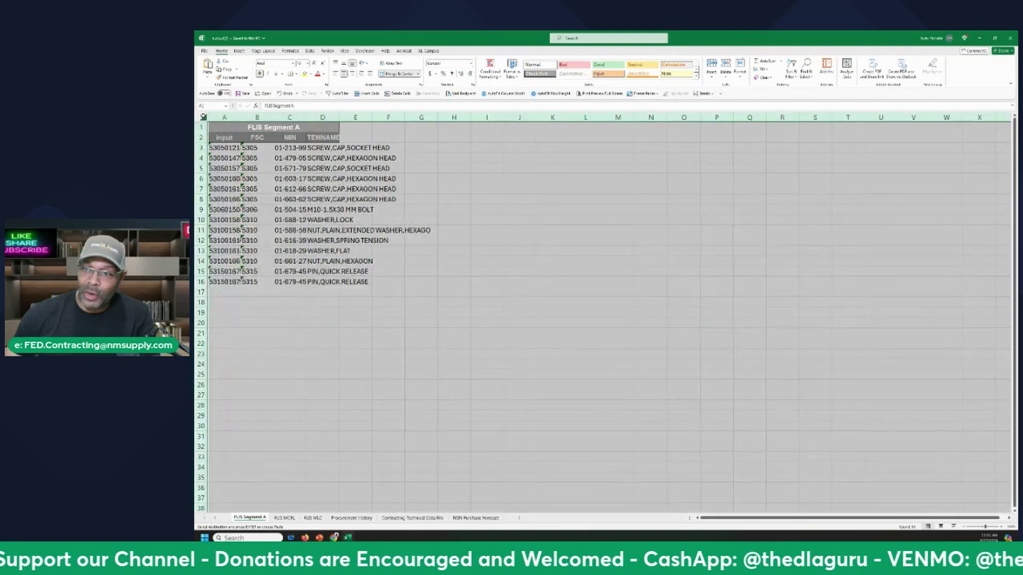
pyautogui.click(512, 95)
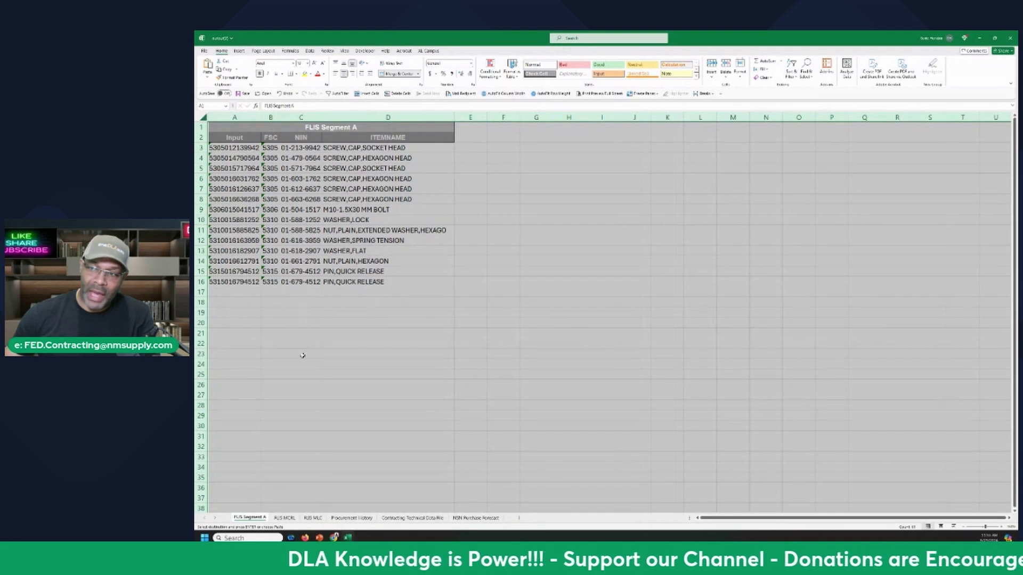
pyautogui.click(285, 517)
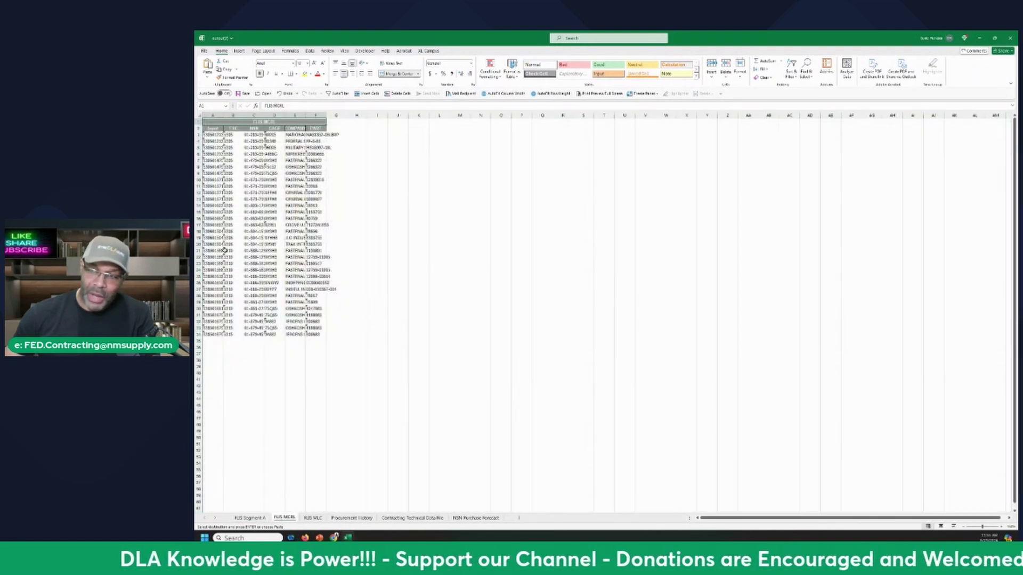
pyautogui.click(198, 115)
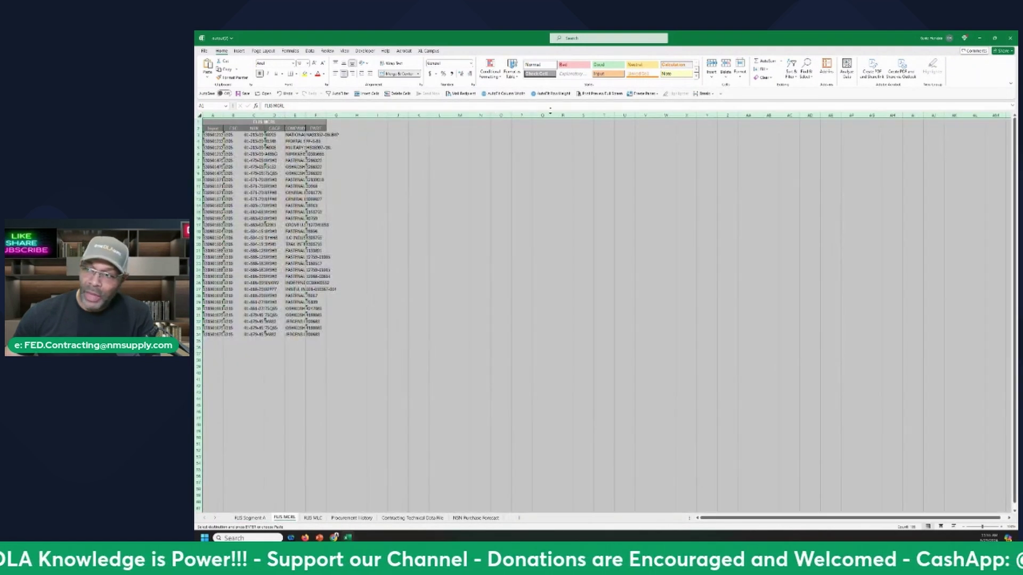
pyautogui.click(503, 93)
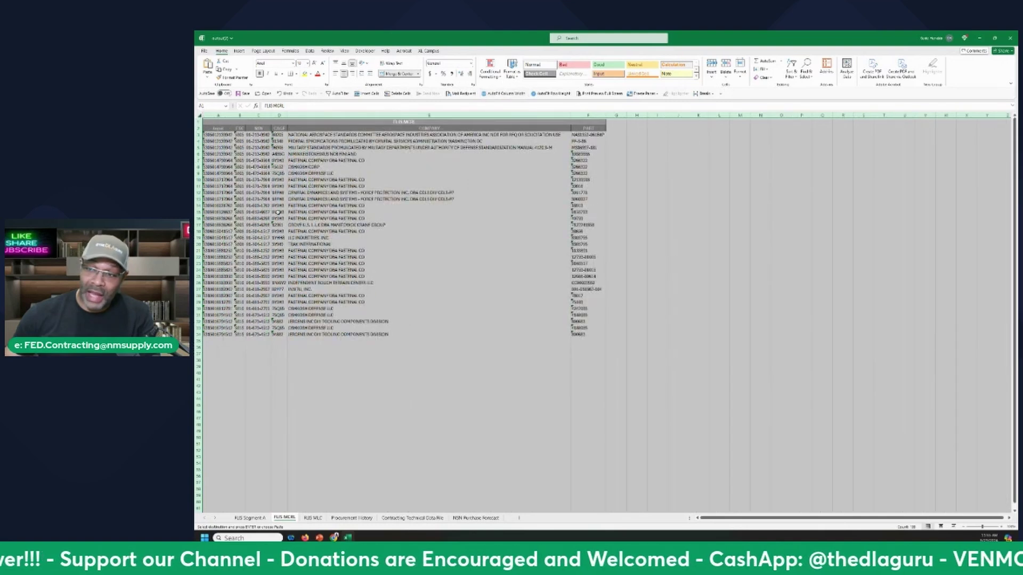
pyautogui.scroll(3, 279, 212)
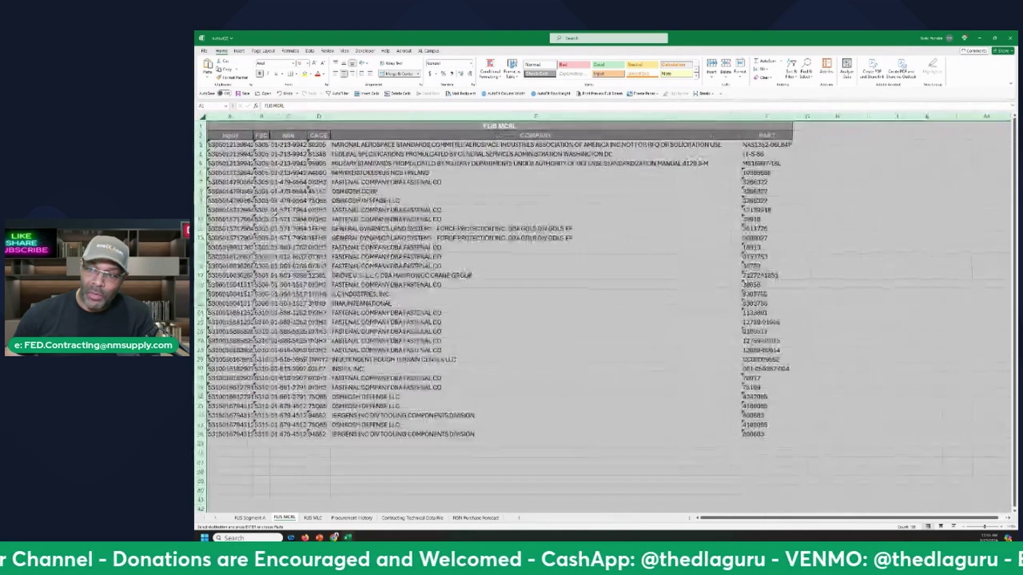
pyautogui.doubleClick(252, 133)
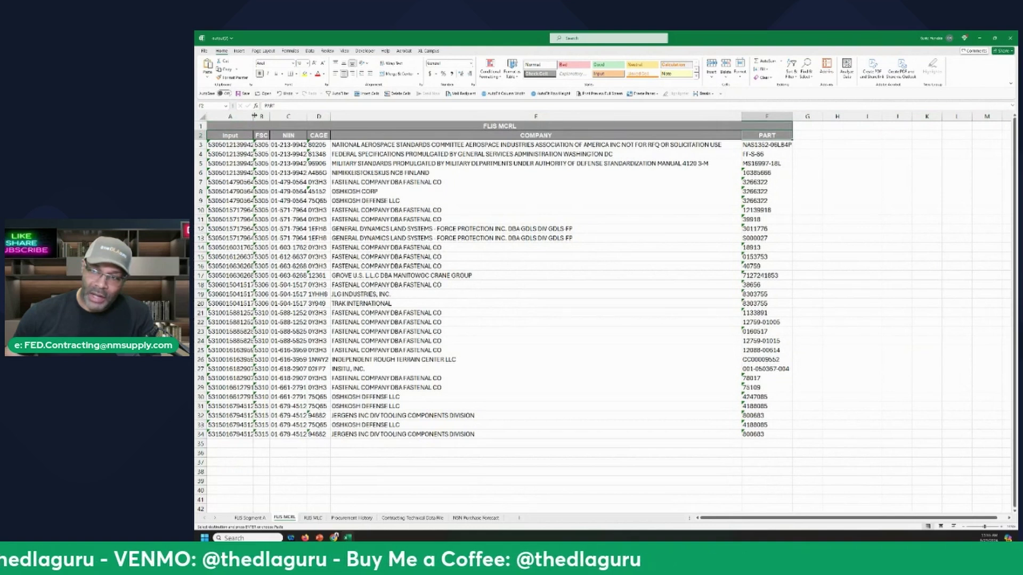
pyautogui.doubleClick(254, 116)
# - Examine the COMPANY entries on FLIS MCRL, comparing FASTENAL, OSHKOSH CORP, JLG INDUSTRIES, TRAK INTERNATIONAL and the military standards row
pyautogui.click(232, 183)
pyautogui.click(357, 182)
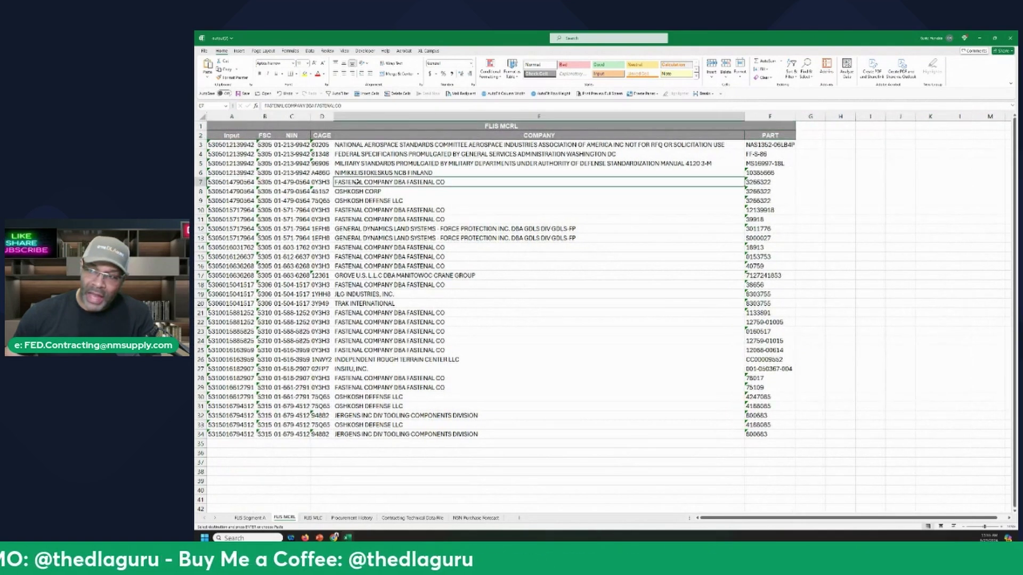
pyautogui.click(358, 192)
pyautogui.click(362, 183)
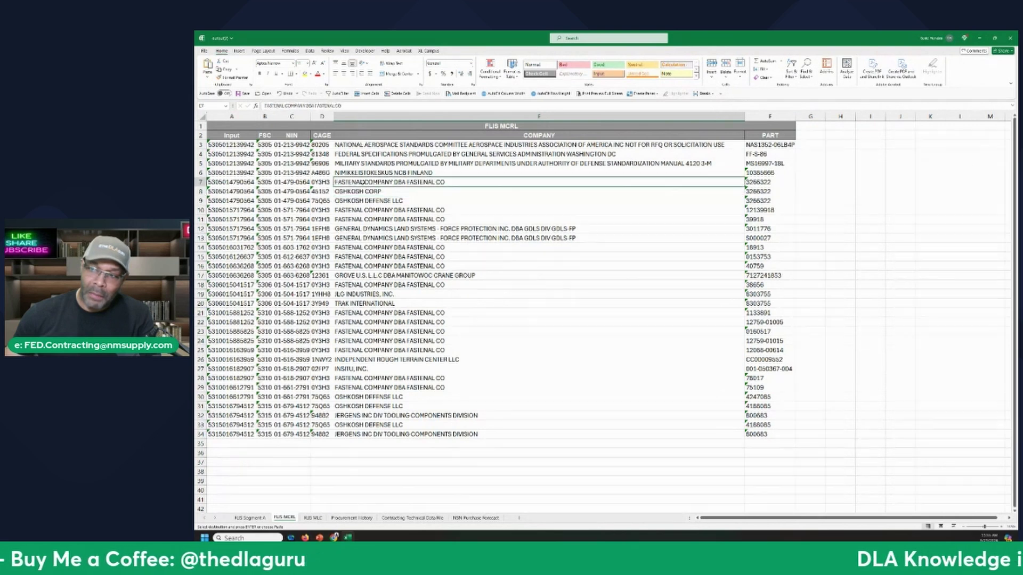
pyautogui.click(360, 192)
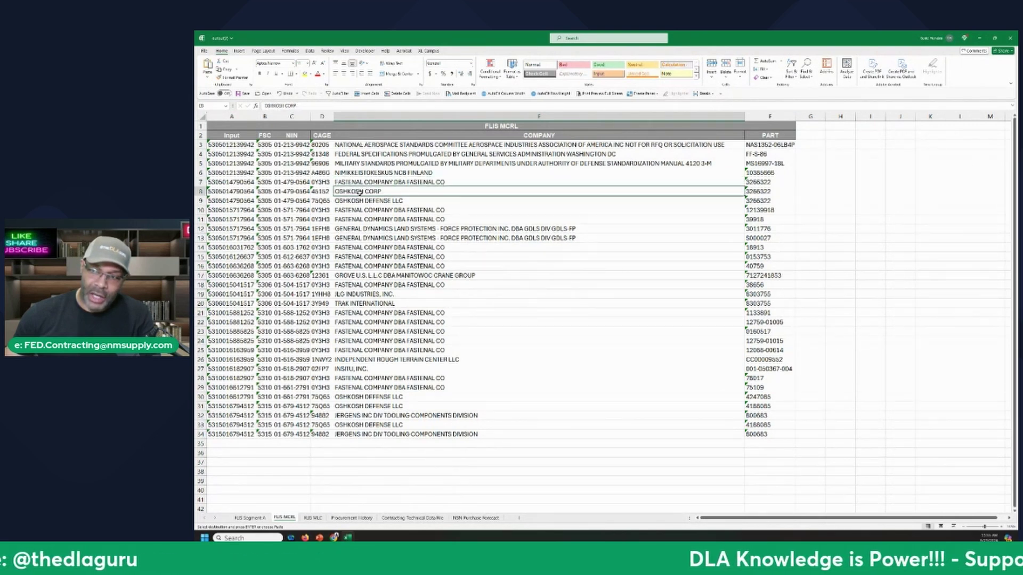
pyautogui.click(360, 182)
pyautogui.click(352, 164)
pyautogui.click(370, 322)
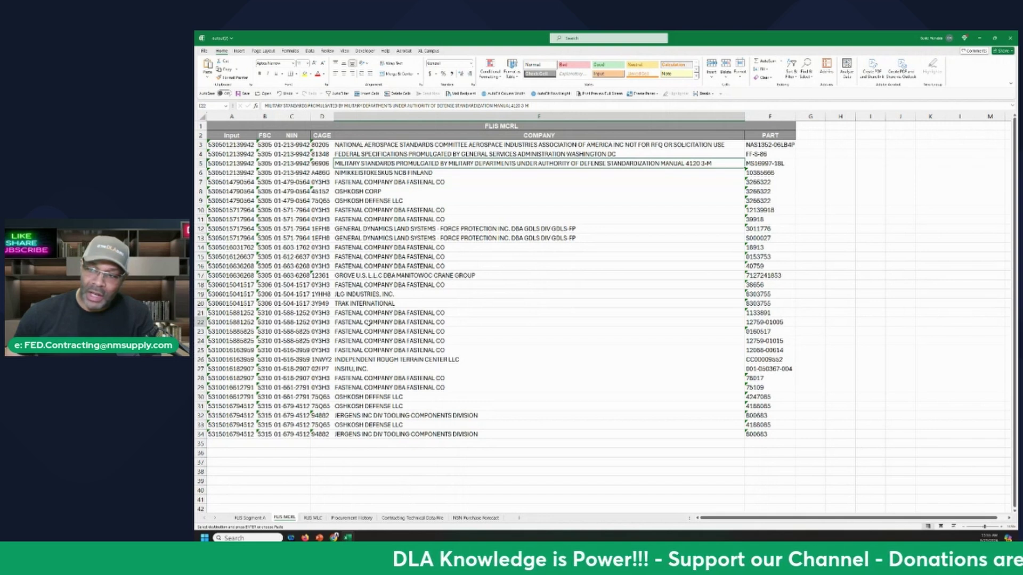
pyautogui.click(356, 294)
pyautogui.click(358, 303)
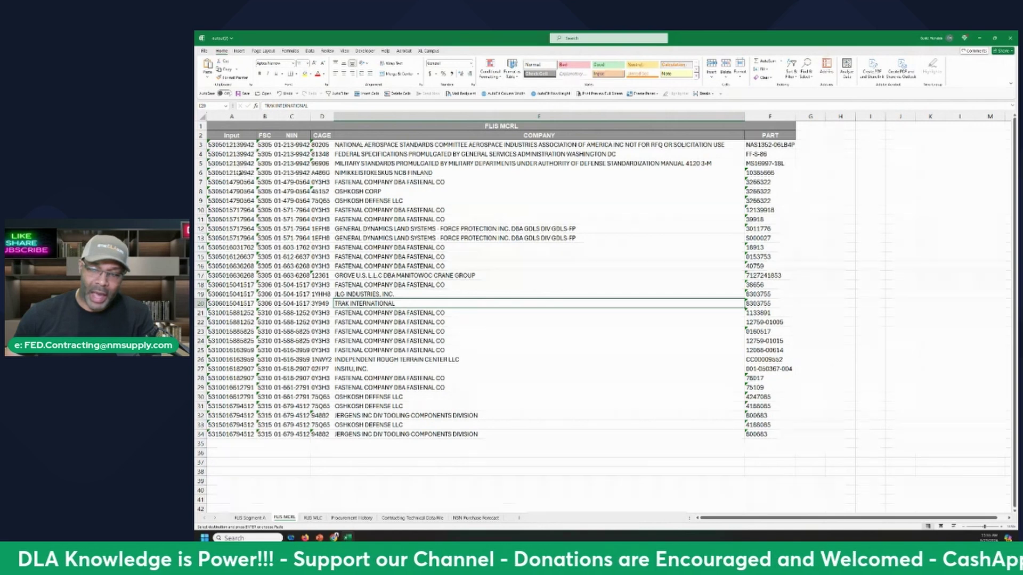
pyautogui.click(350, 293)
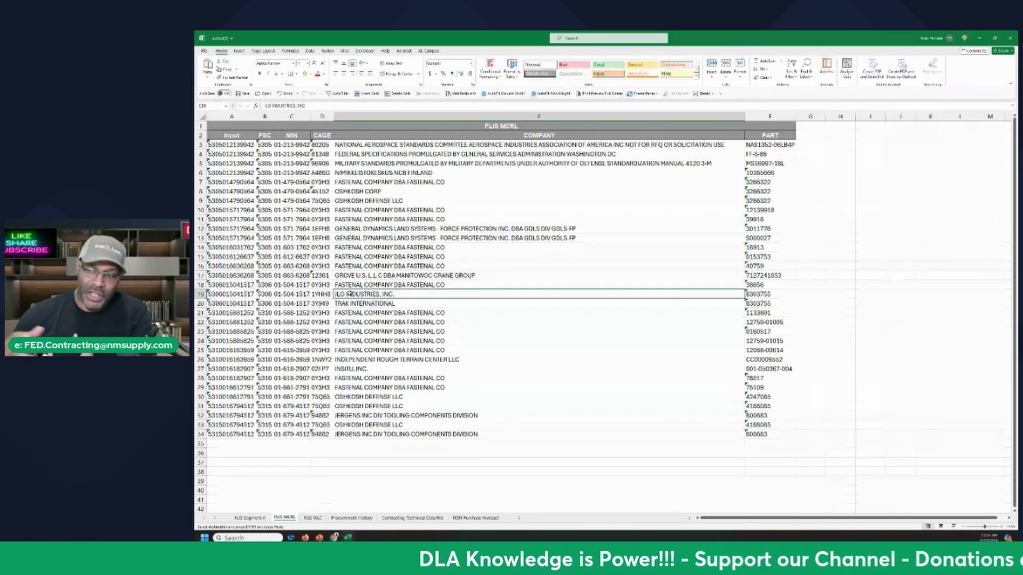
pyautogui.click(356, 304)
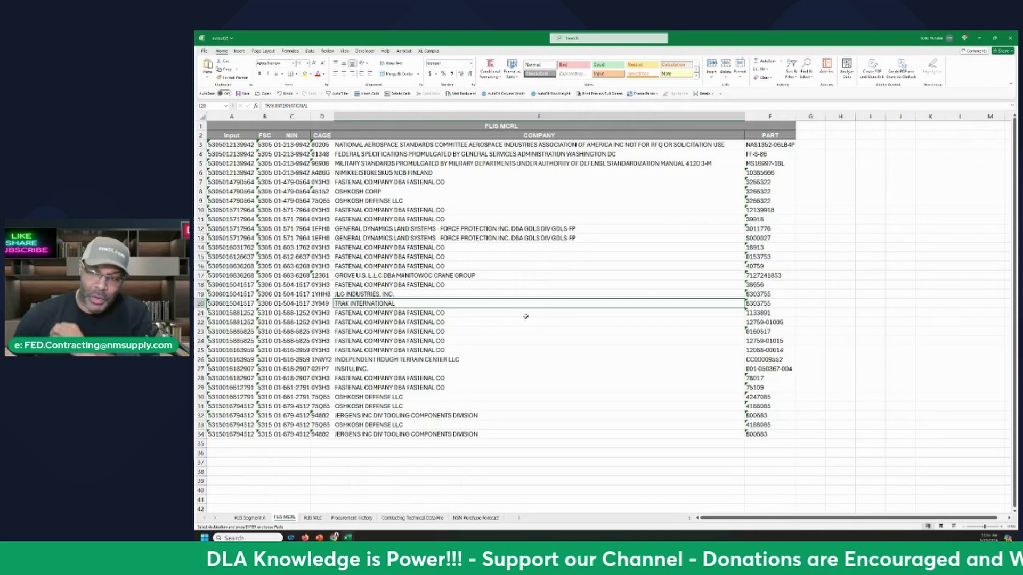
pyautogui.click(365, 165)
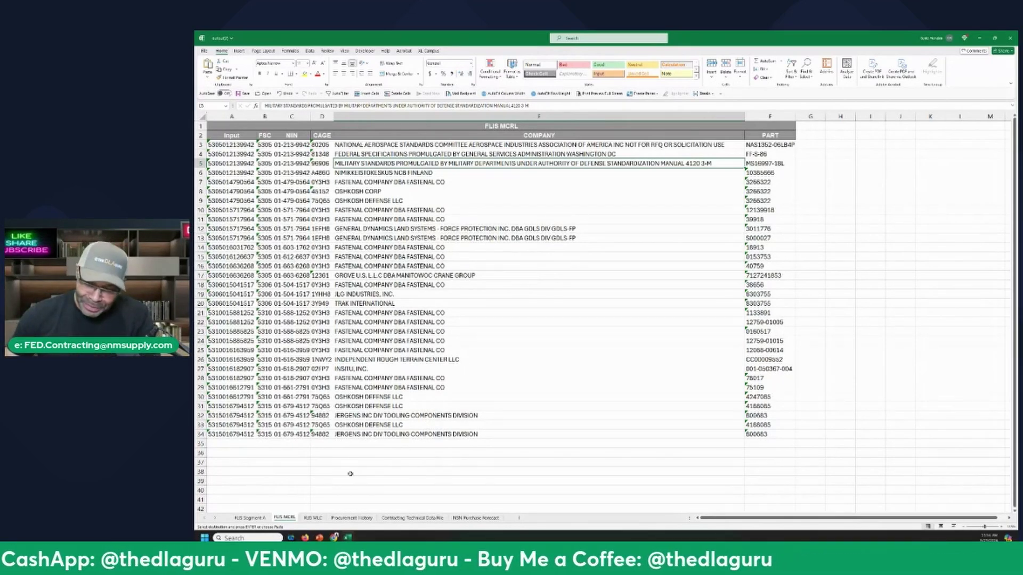
# - AutoFit all column widths on the FLIS MLC sheet and check the first item's QUP, UISSUE and UPRICE entries
pyautogui.click(312, 518)
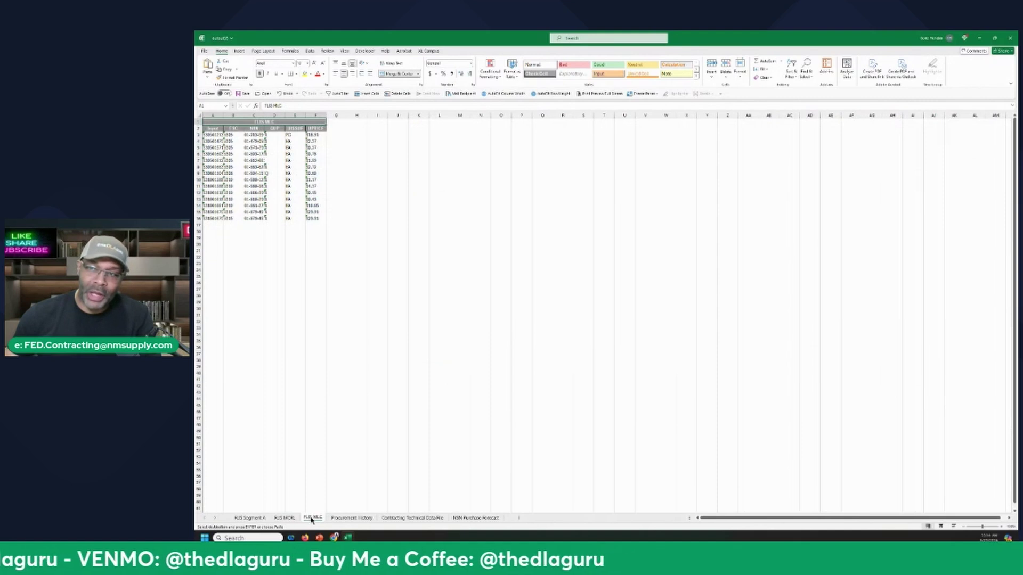
pyautogui.click(200, 116)
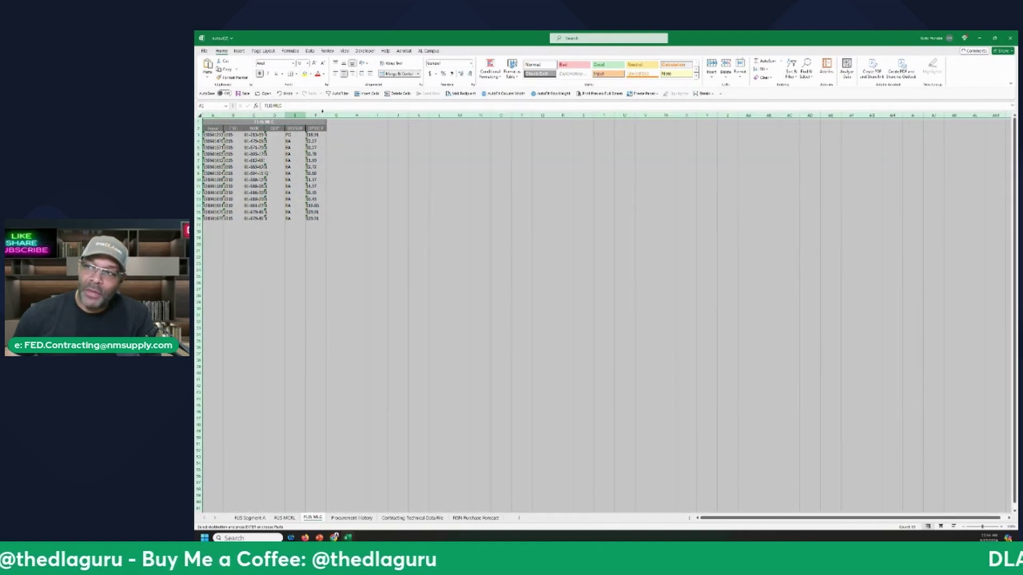
pyautogui.click(501, 95)
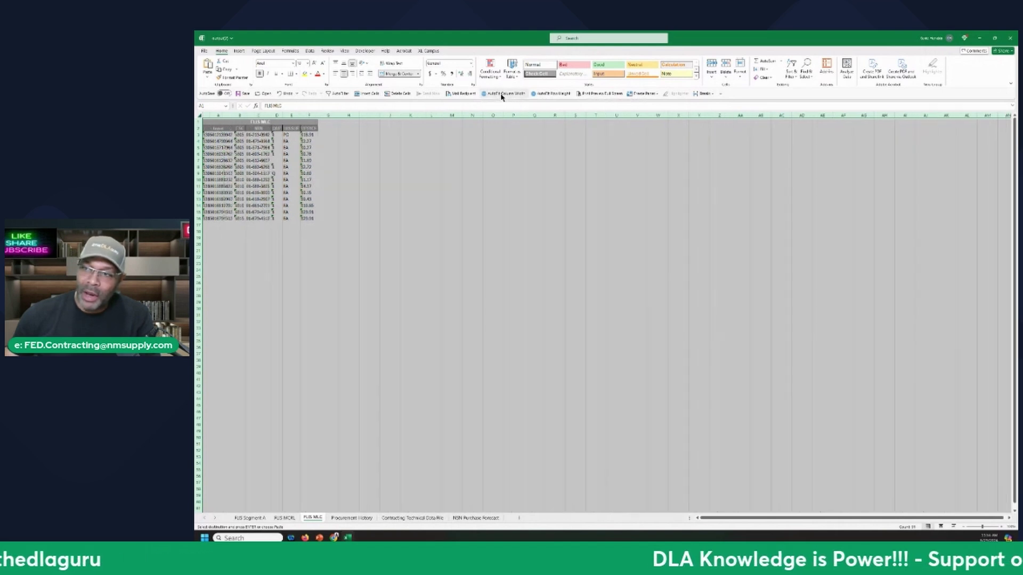
pyautogui.scroll(4, 348, 148)
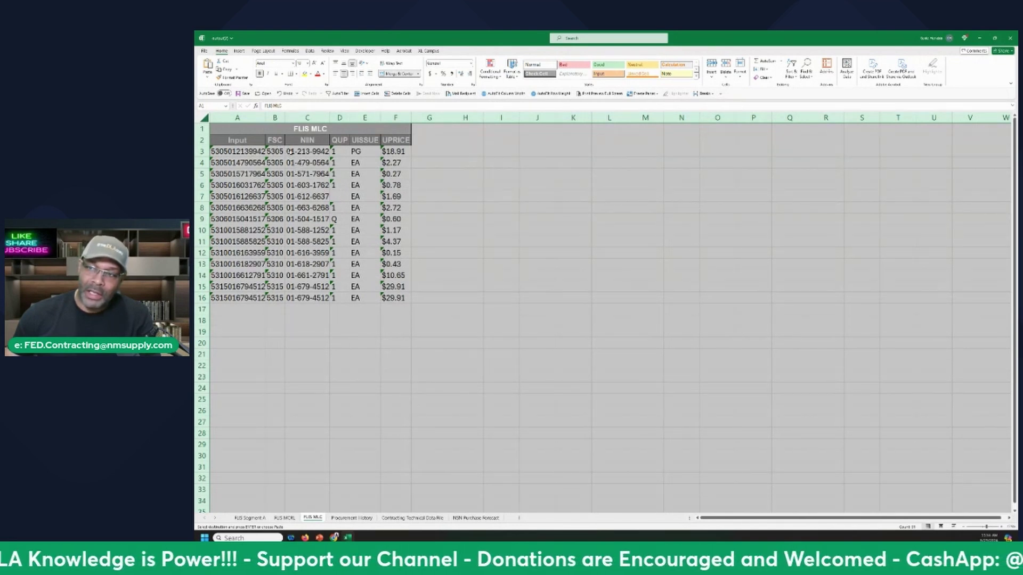
pyautogui.click(342, 151)
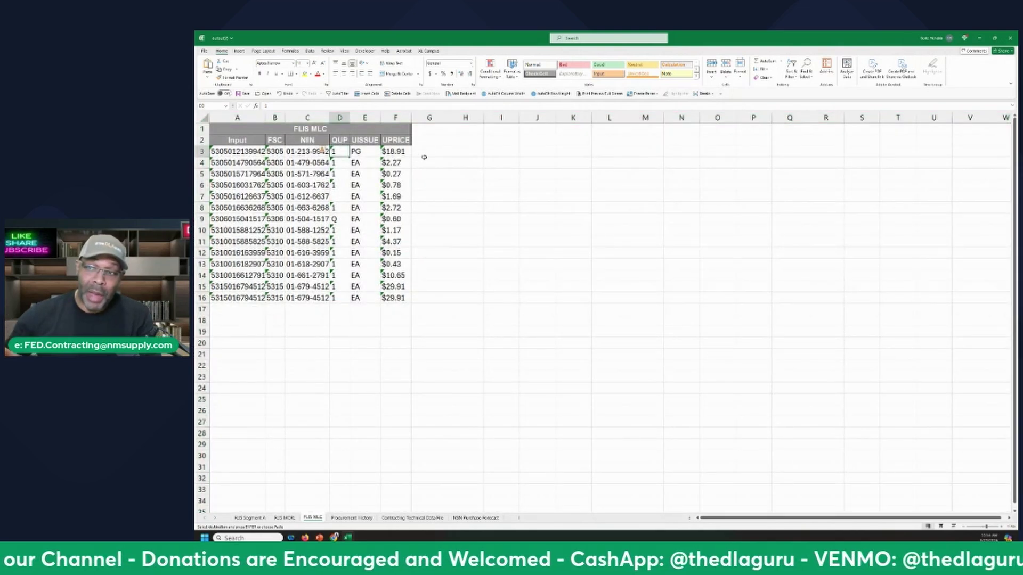
pyautogui.click(369, 152)
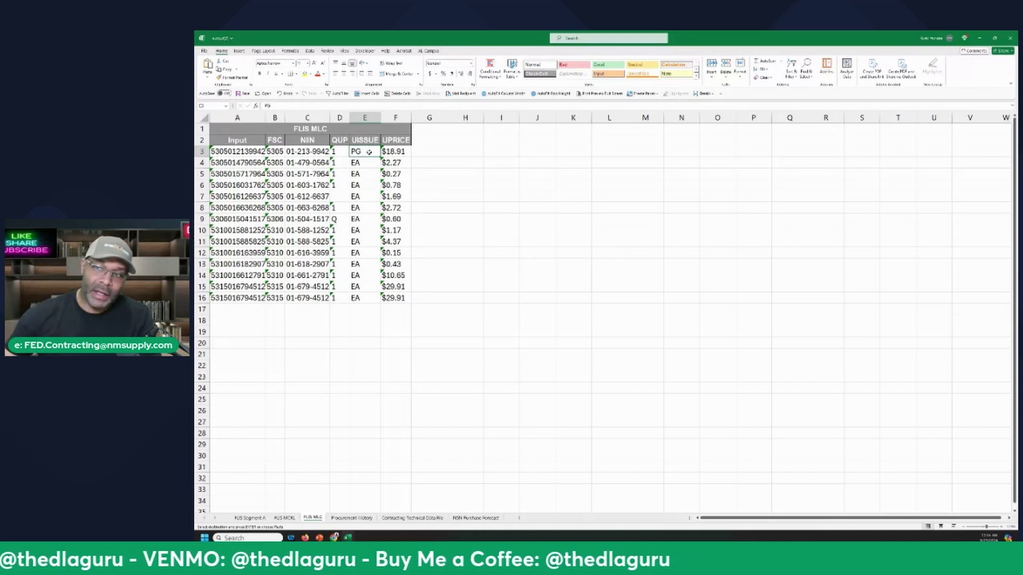
pyautogui.click(403, 151)
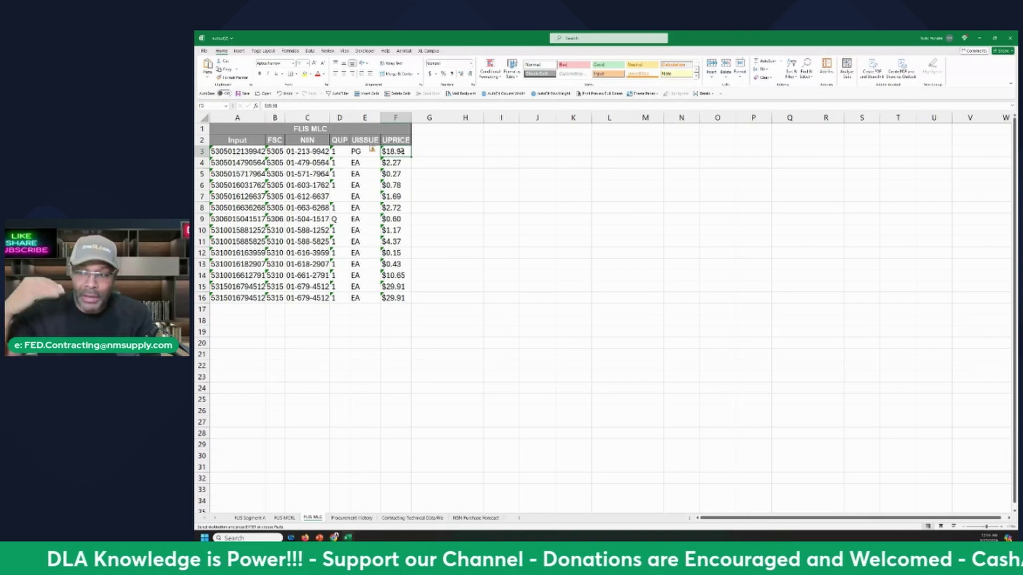
# - AutoFit all column widths on the Procurement History sheet and select the first NSN in the Input column
pyautogui.click(367, 519)
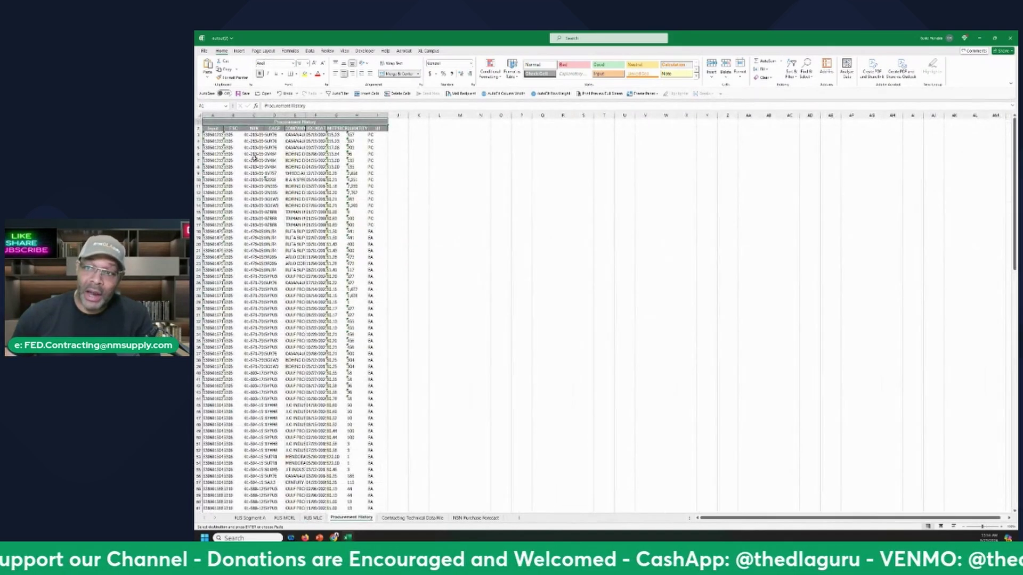
pyautogui.click(197, 116)
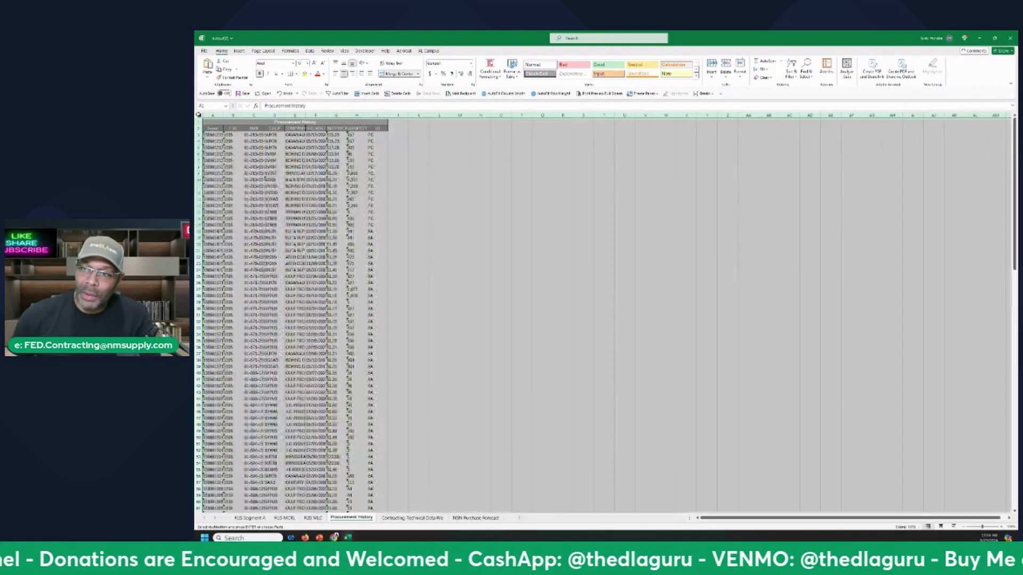
pyautogui.click(491, 94)
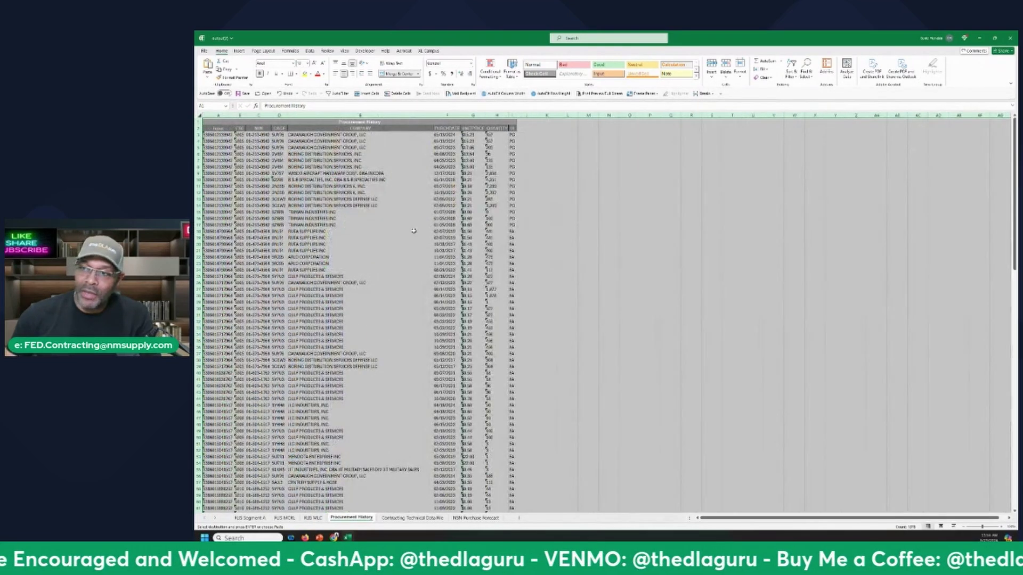
pyautogui.scroll(4, 412, 230)
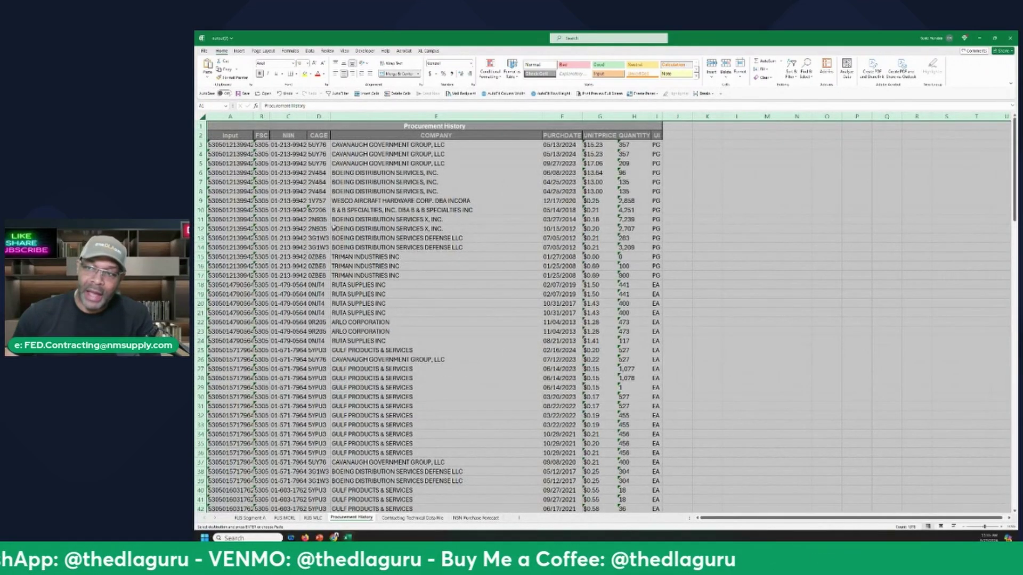
pyautogui.click(249, 147)
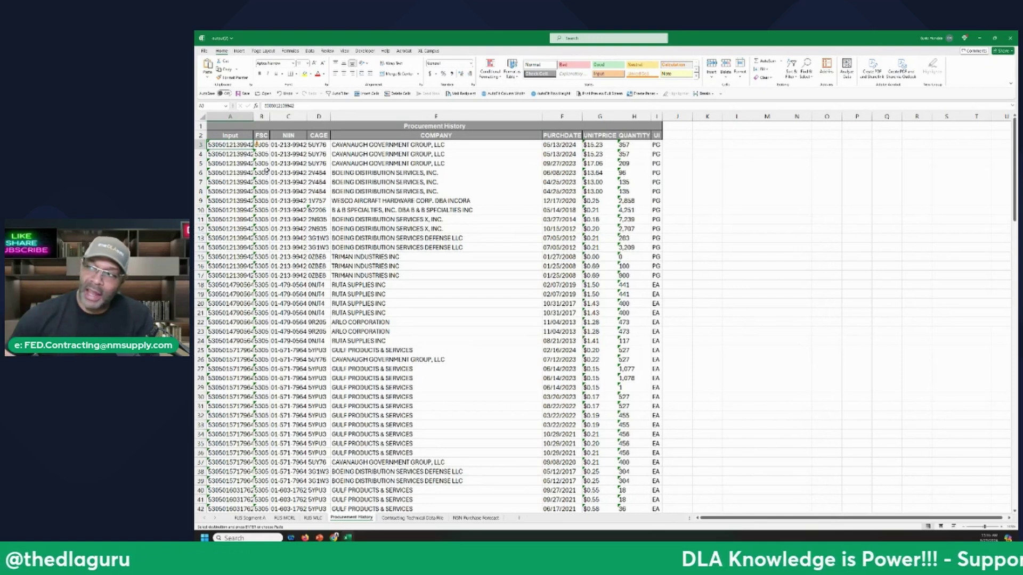
# - AutoFit all column widths on the Contracting Technical Data File sheet and check beneath its EXP_CNTL_IND header
pyautogui.click(412, 518)
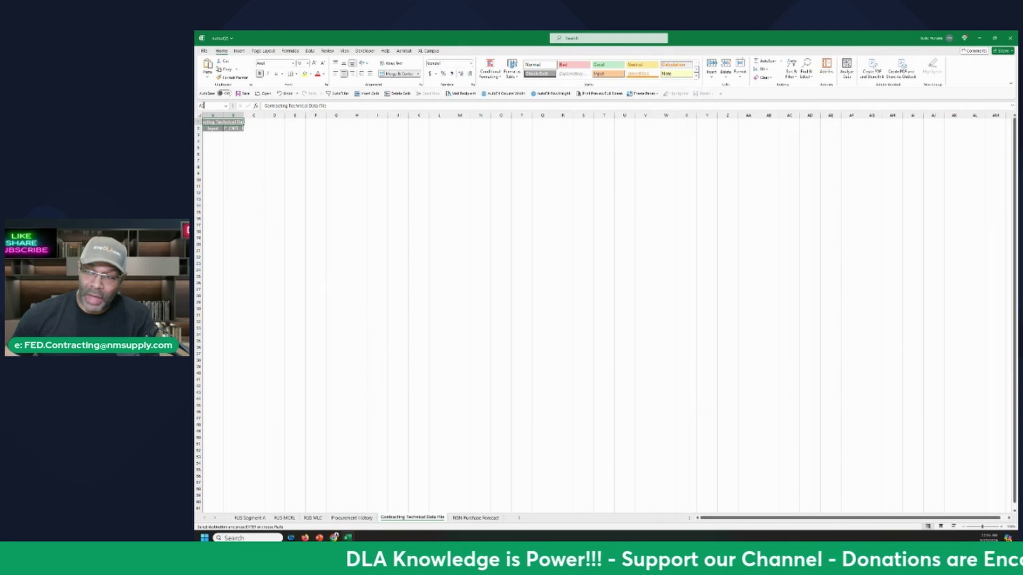
pyautogui.click(200, 115)
pyautogui.click(524, 96)
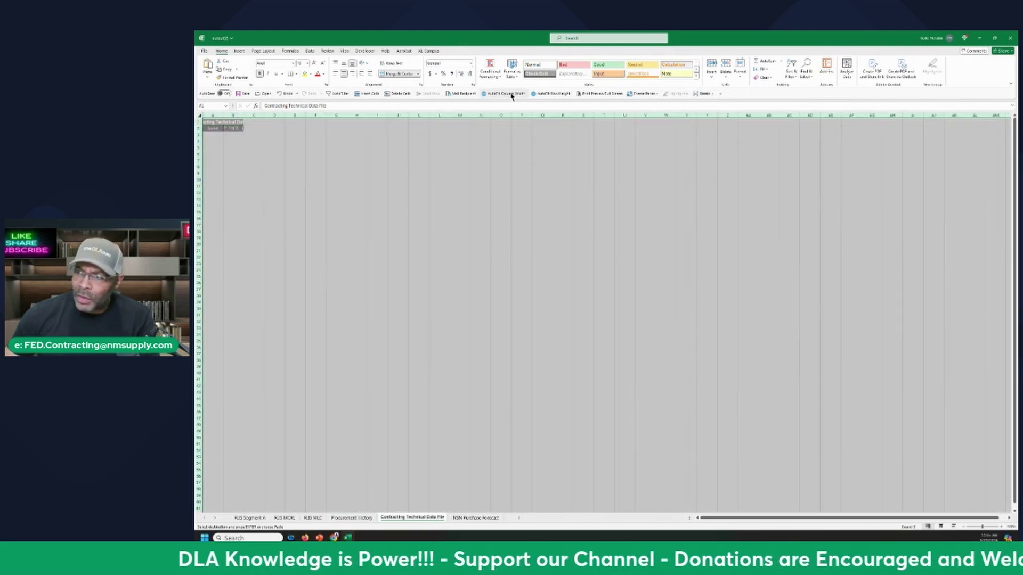
pyautogui.scroll(4, 362, 223)
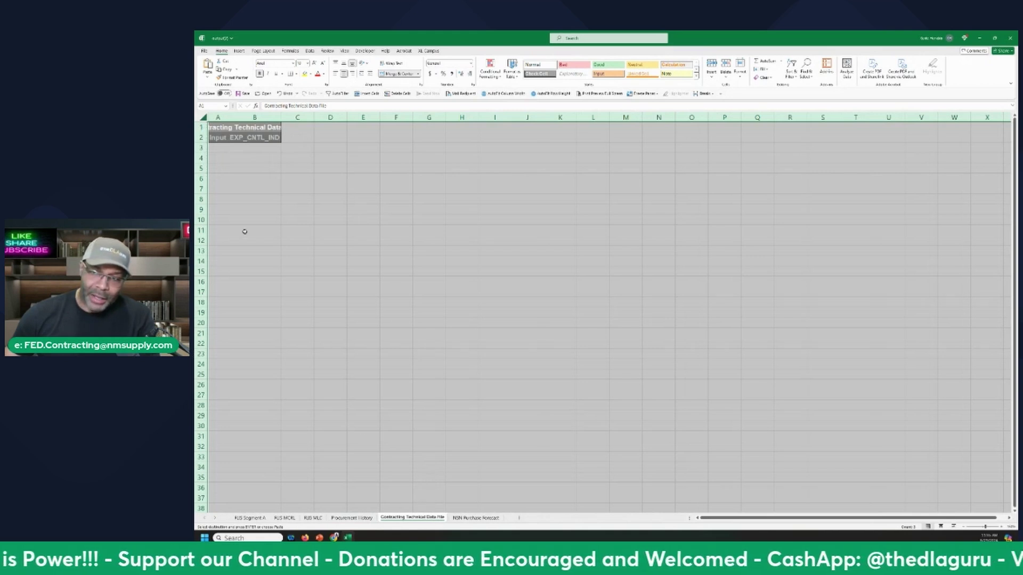
pyautogui.click(255, 159)
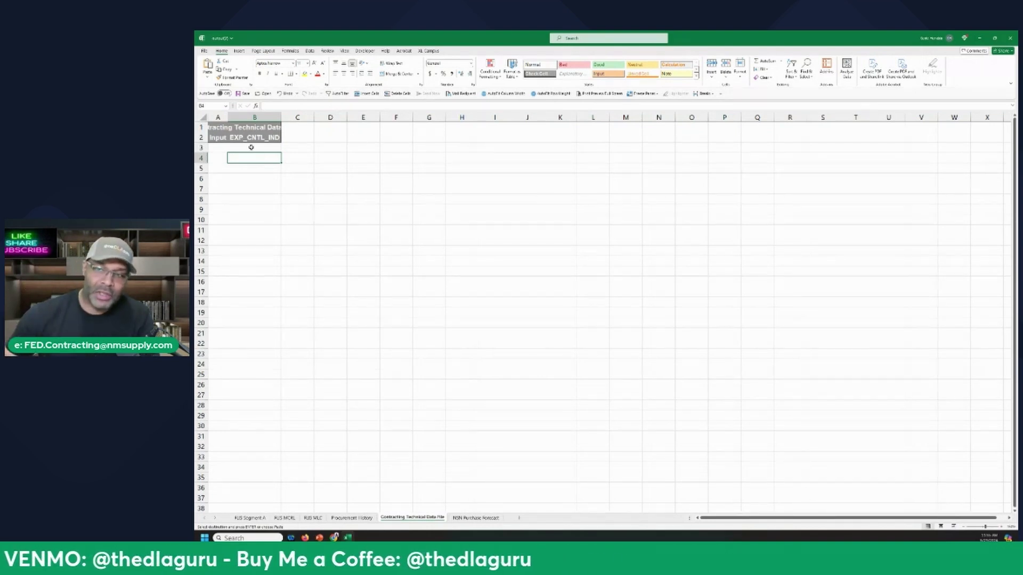
# - Review the NSN Purchase Forecast sheet's monthly columns and check the first row beneath the Input header
pyautogui.click(466, 517)
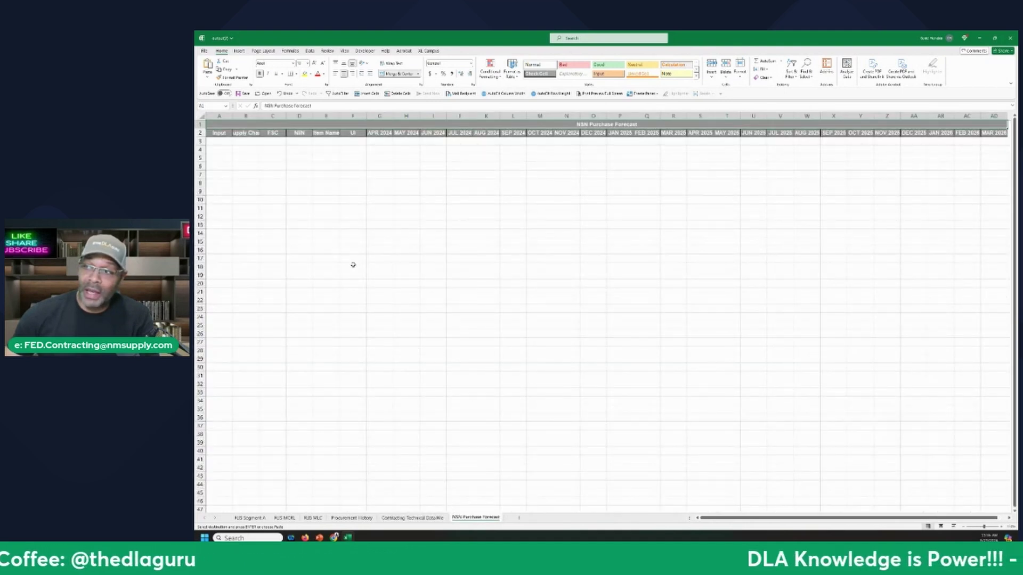
pyautogui.scroll(-1, 353, 265)
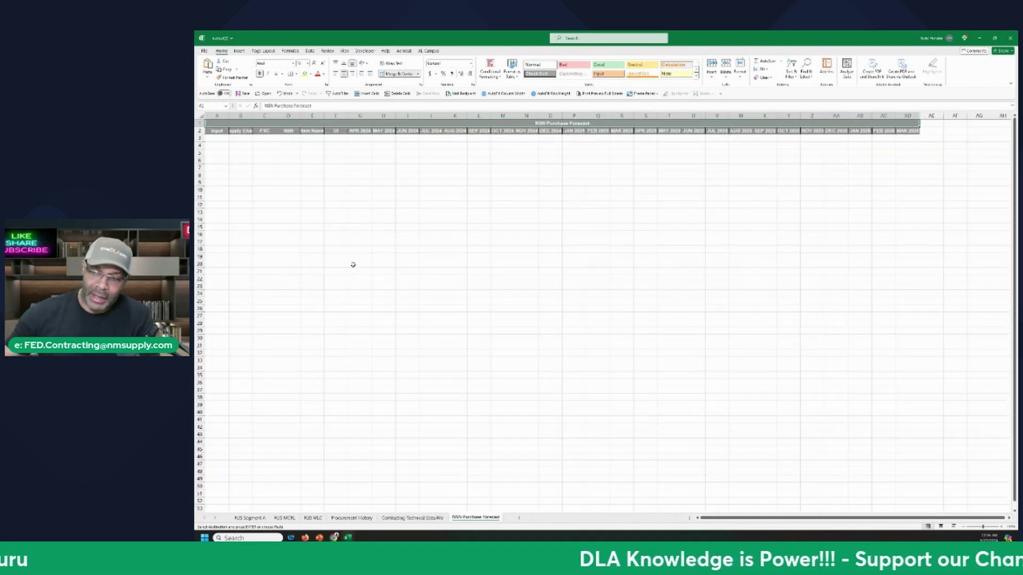
pyautogui.click(221, 139)
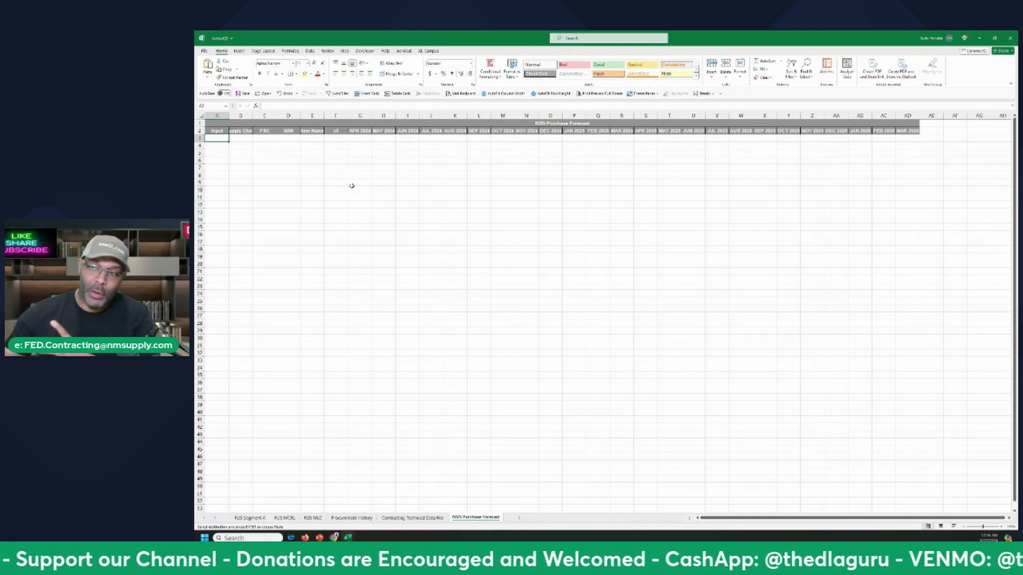
pyautogui.press('alt')
pyautogui.press('Escape')
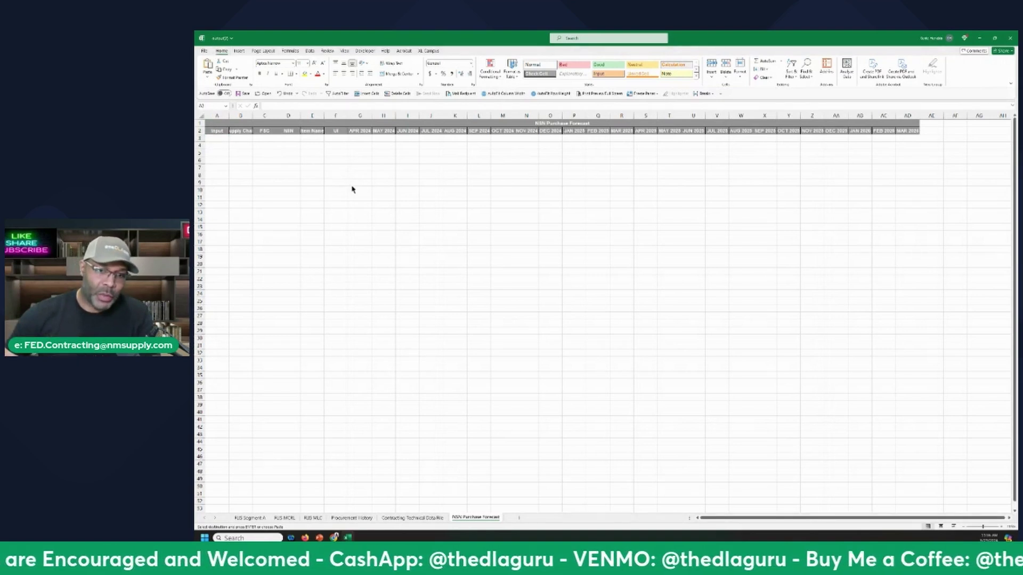
# - Switch to the DIBBS SRVA search results and highlight the NIIN used in the supply plan lookup
pyautogui.hotkey('alt', 'Tab')
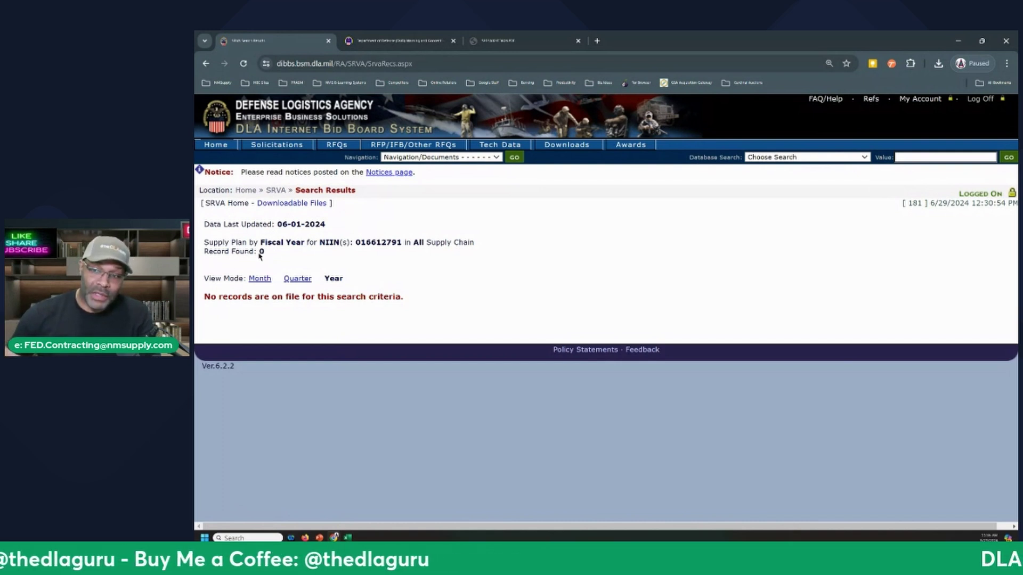
pyautogui.doubleClick(374, 243)
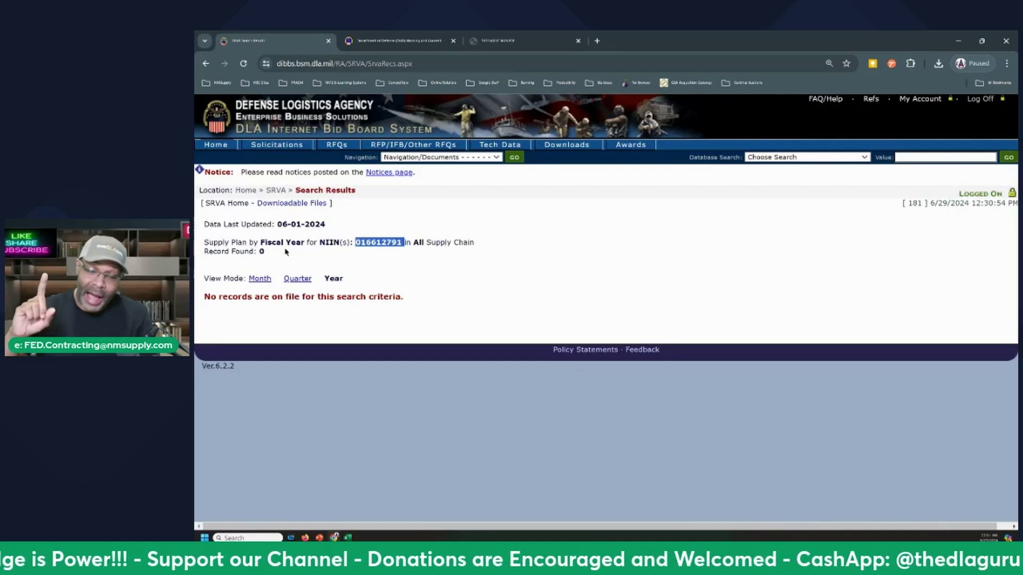
pyautogui.hotkey('alt', 'Tab')
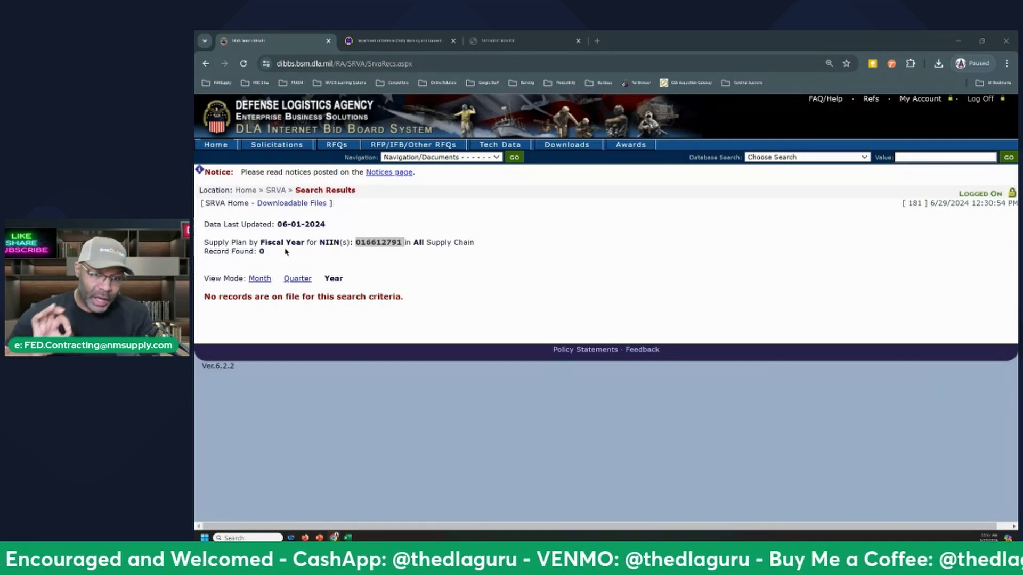
# - Switch to Logicom in Firefox, open the downloaded FASTENAL 06-27-2024 batch output workbook and enable editing
pyautogui.hotkey('alt', 'Tab')
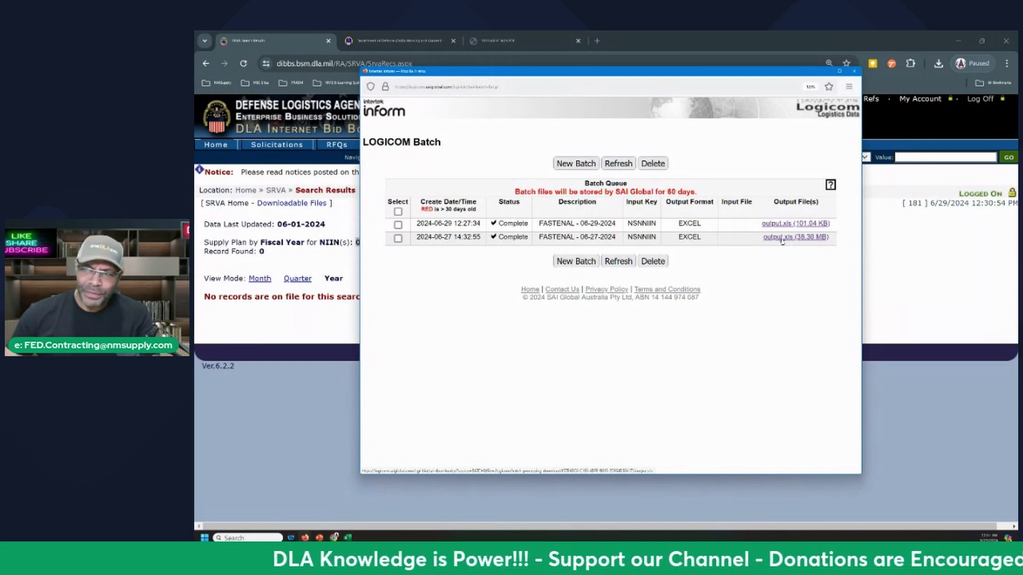
pyautogui.click(223, 233)
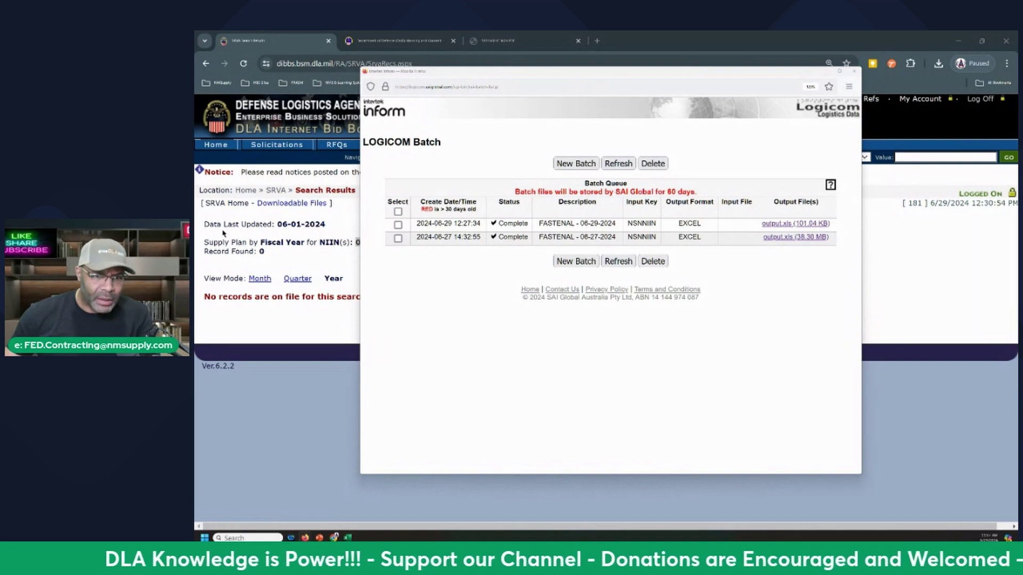
pyautogui.hotkey('alt', 'Tab')
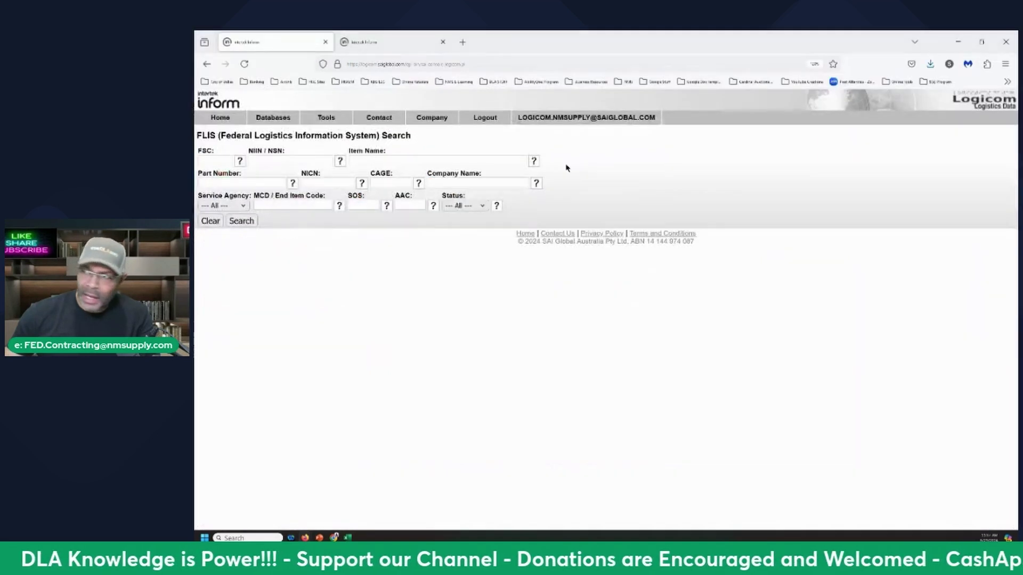
pyautogui.click(931, 64)
pyautogui.click(836, 90)
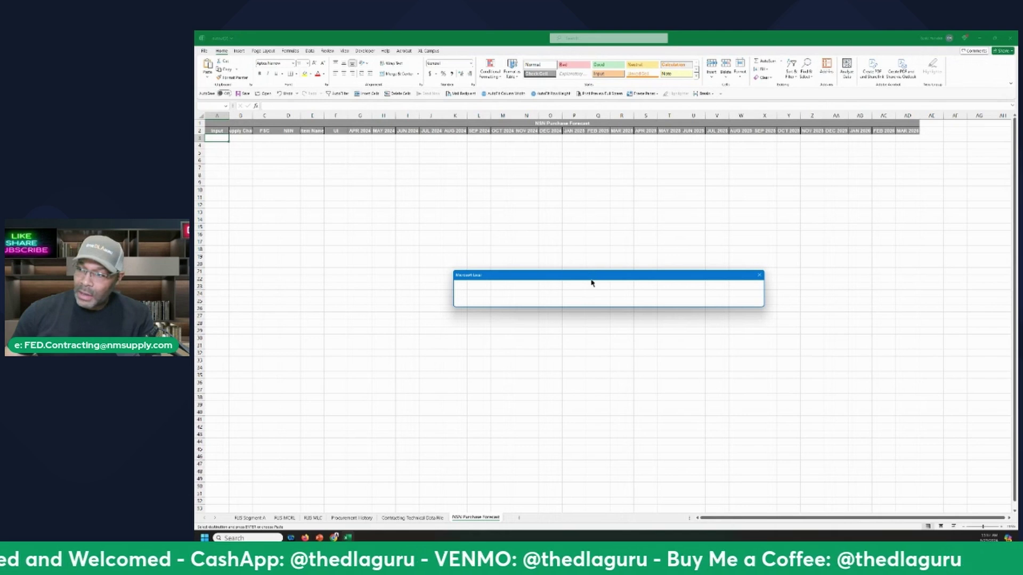
pyautogui.click(582, 302)
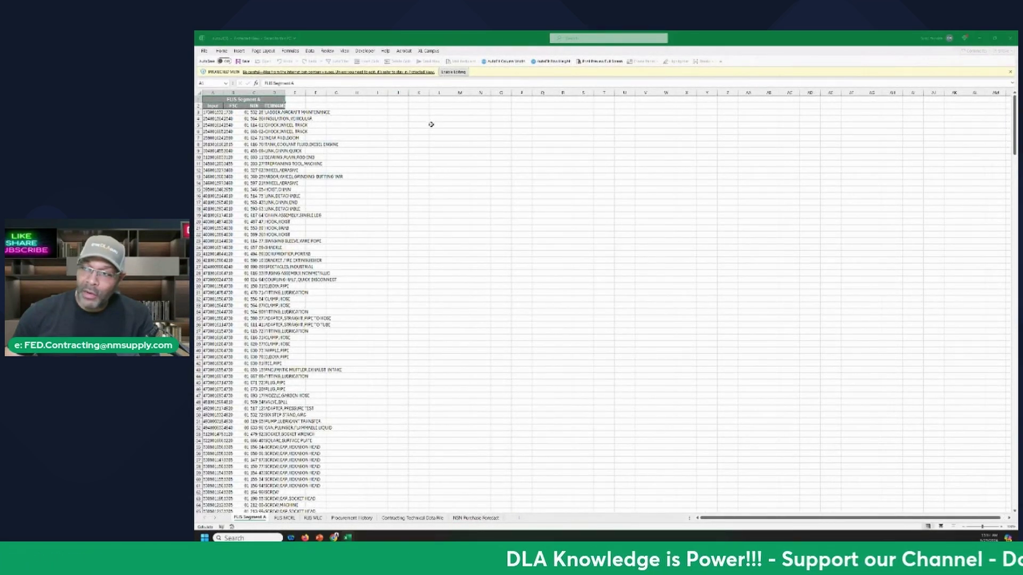
pyautogui.scroll(1, 388, 185)
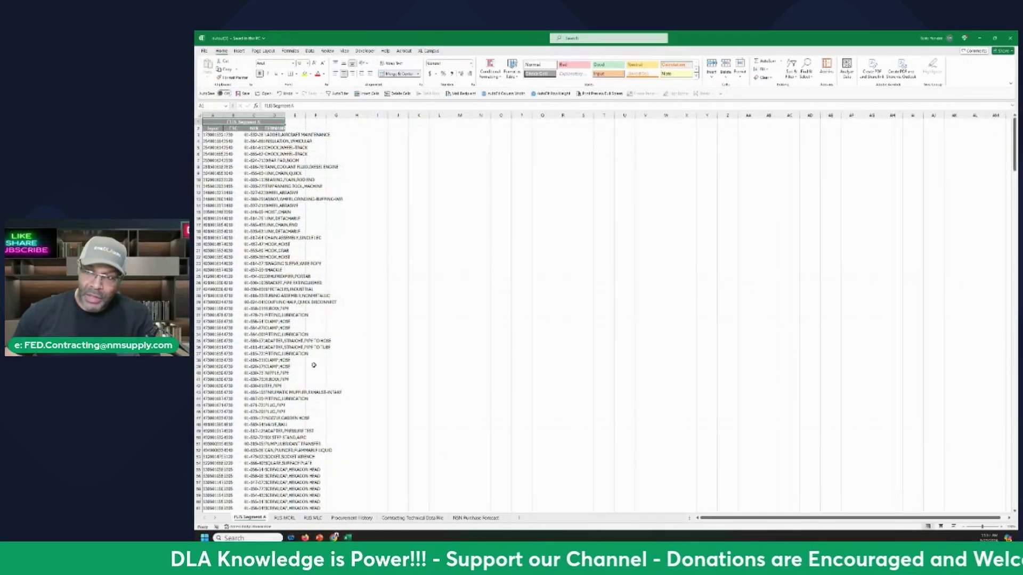
# - Fit the Input column's width to its NSNs on the NSN Purchase Forecast sheet
pyautogui.click(465, 519)
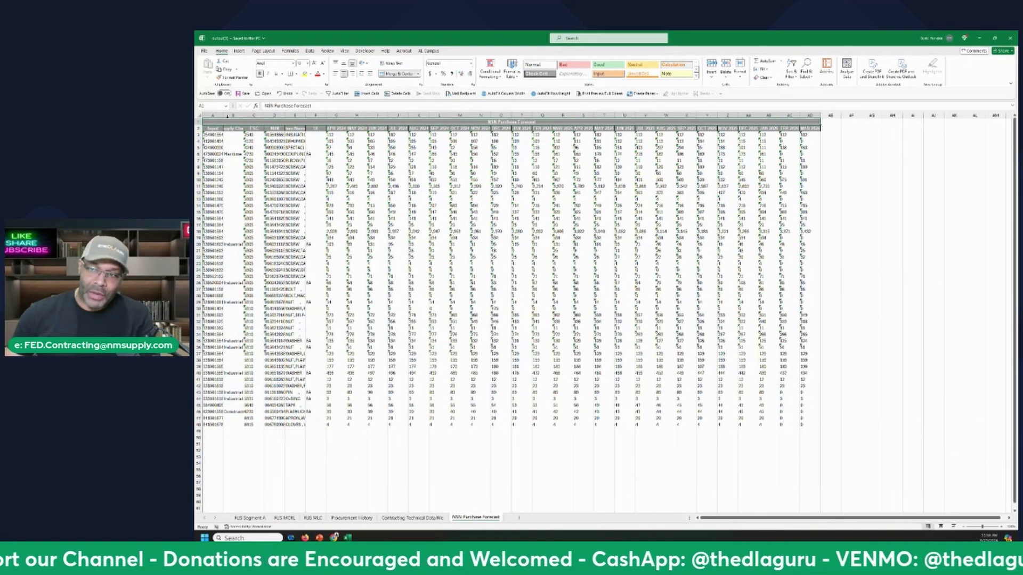
pyautogui.doubleClick(223, 116)
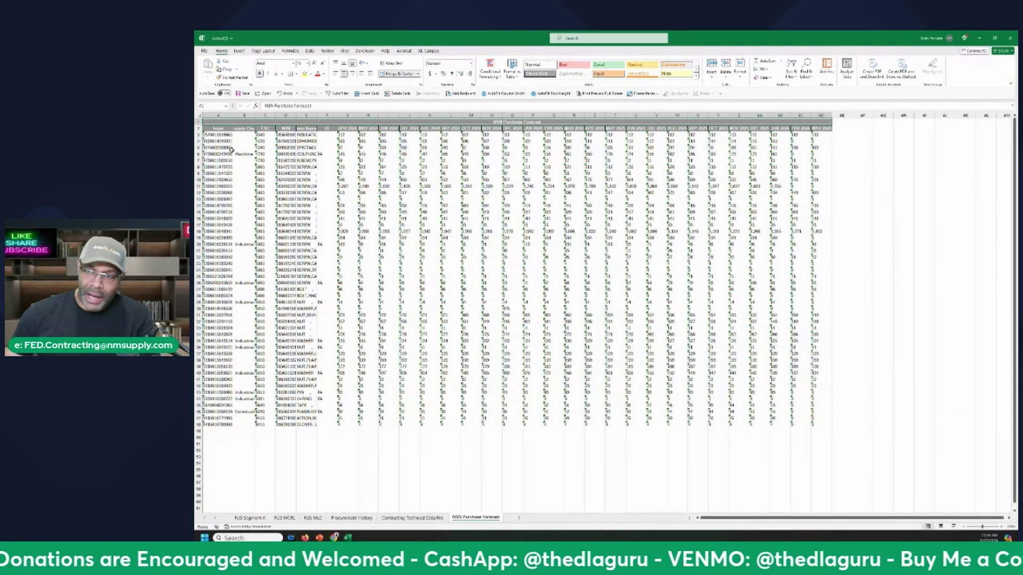
# - AutoFit all column widths on the FLIS Segment A sheet and select the first NSN in the Input column
pyautogui.click(246, 519)
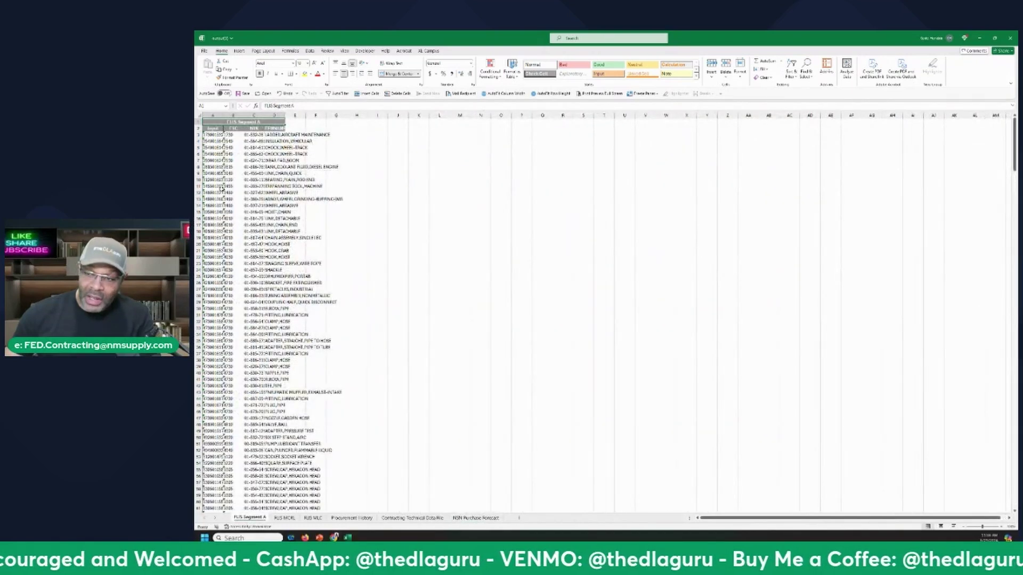
pyautogui.click(213, 135)
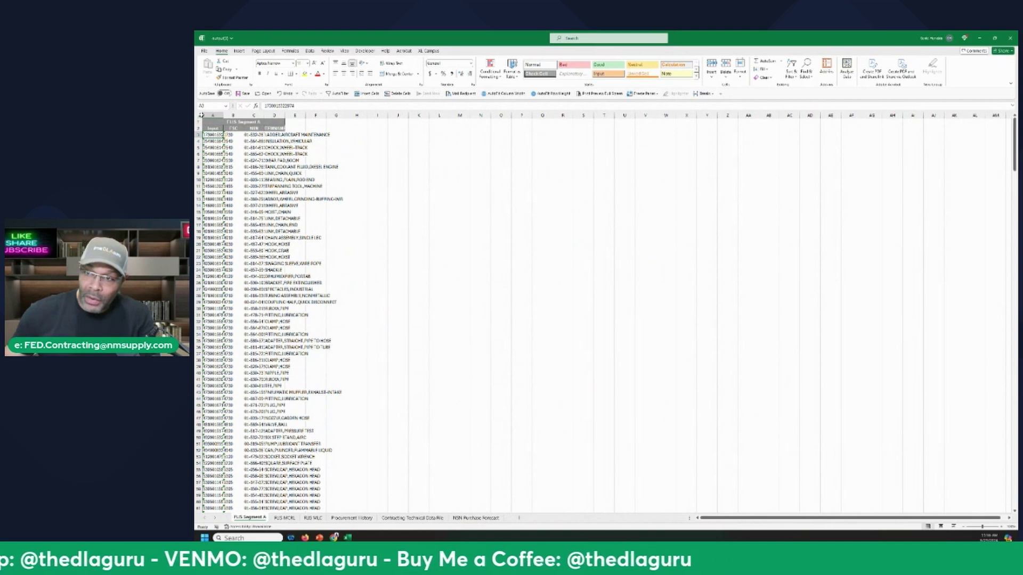
pyautogui.click(200, 116)
pyautogui.click(494, 94)
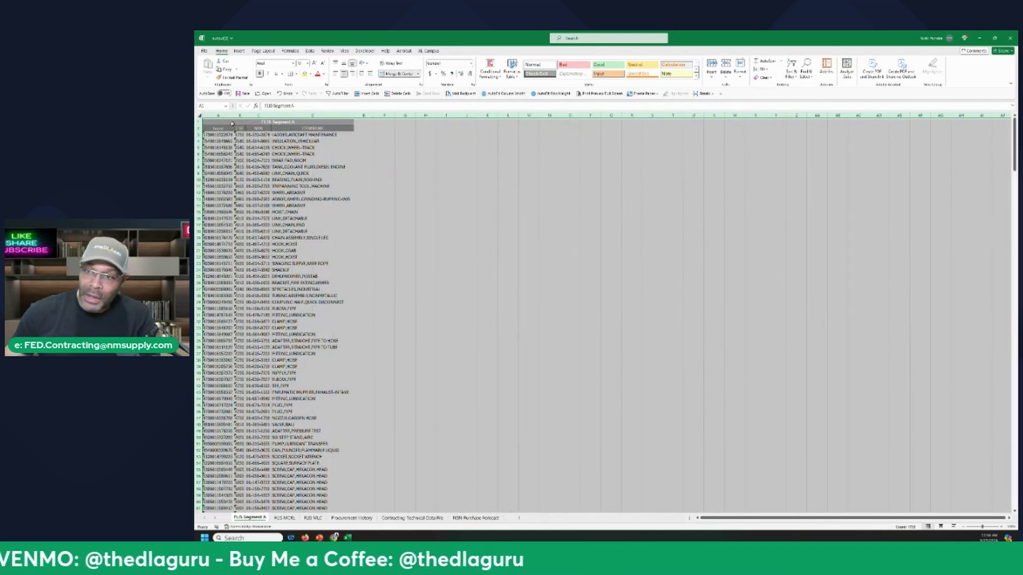
pyautogui.click(220, 134)
# - Select every NSN in the FLIS Segment A Input column to check how many items the batch covers
pyautogui.scroll(1, 248, 152)
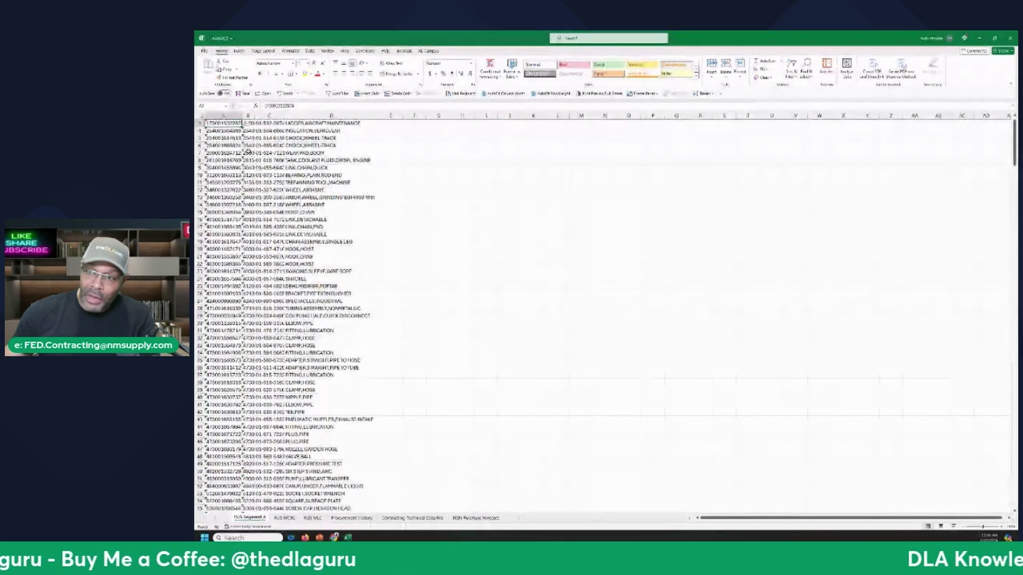
pyautogui.hotkey('ctrl', 'shift', 'Down')
pyautogui.hotkey('ctrl', 'shift', 'Down')
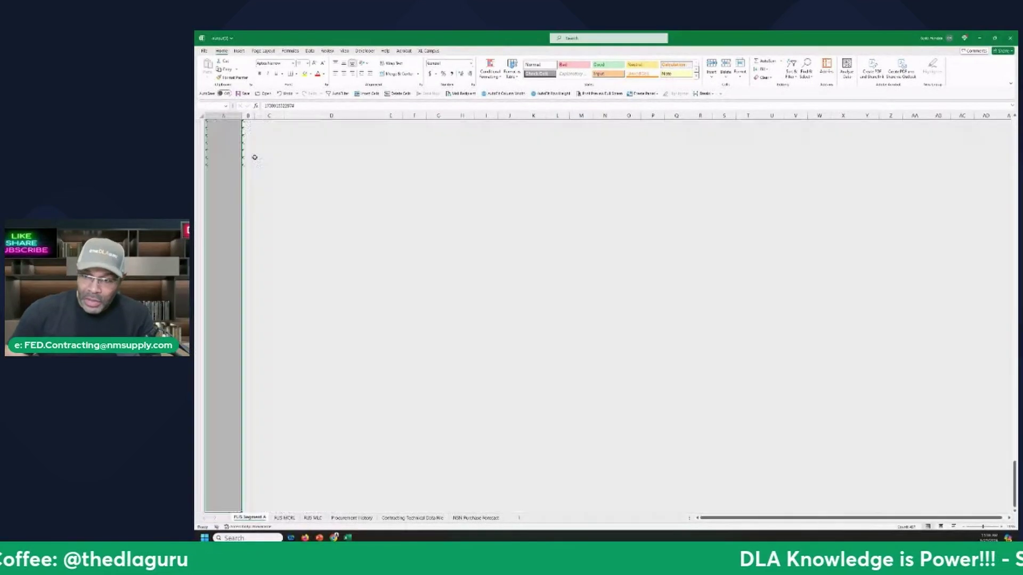
pyautogui.hotkey('ctrl', 'shift', 'Up')
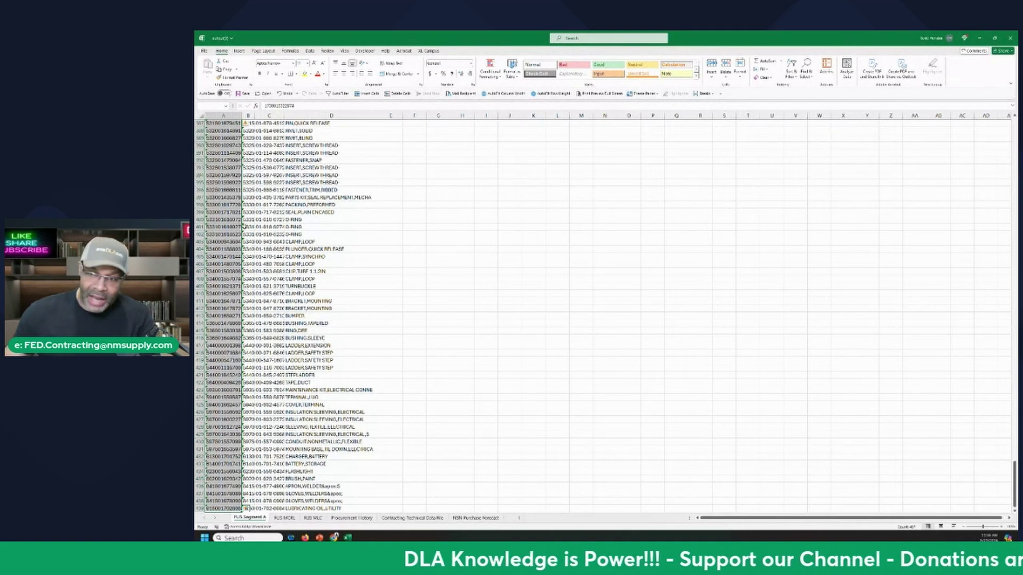
pyautogui.scroll(7, 244, 226)
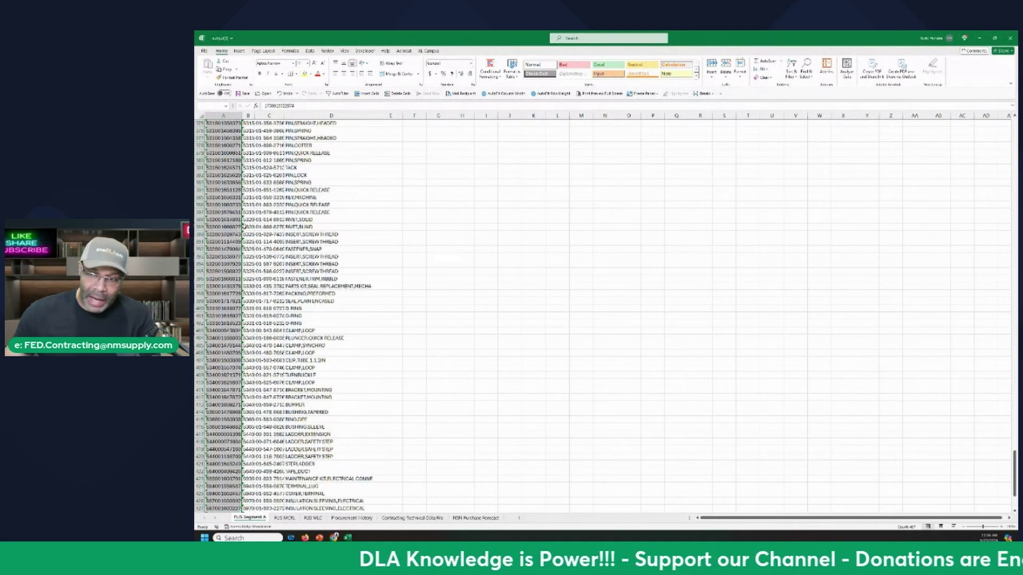
# - Select every NSN in the NSN Purchase Forecast sheet's Input column to check how many have forecasts
pyautogui.click(476, 519)
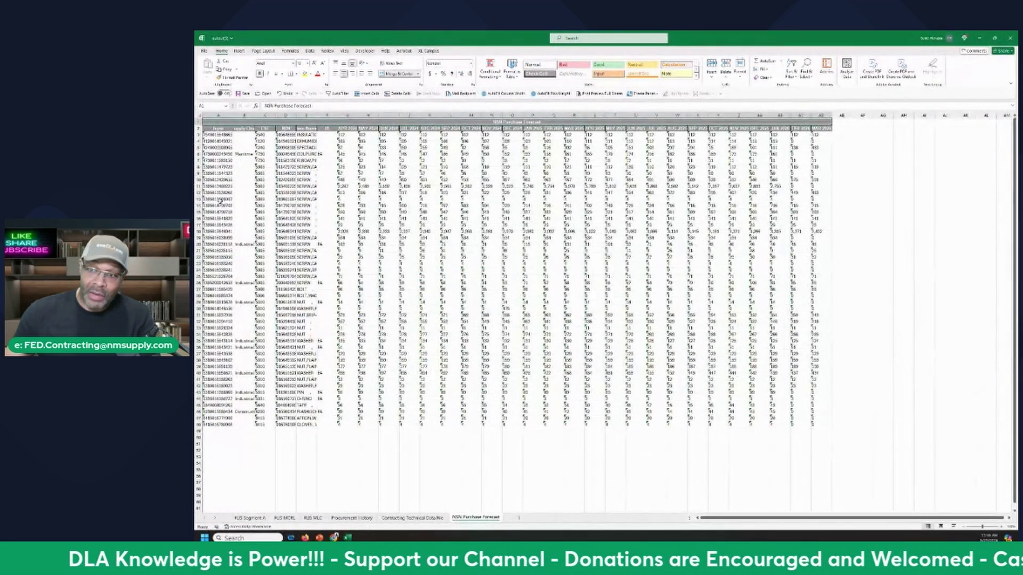
pyautogui.click(215, 135)
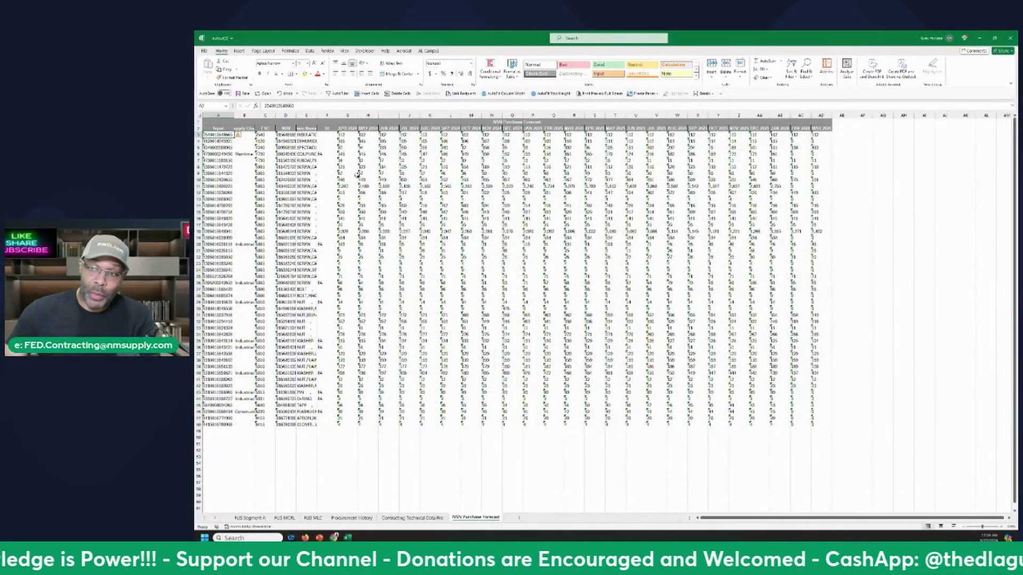
pyautogui.hotkey('ctrl', 'shift', 'Down')
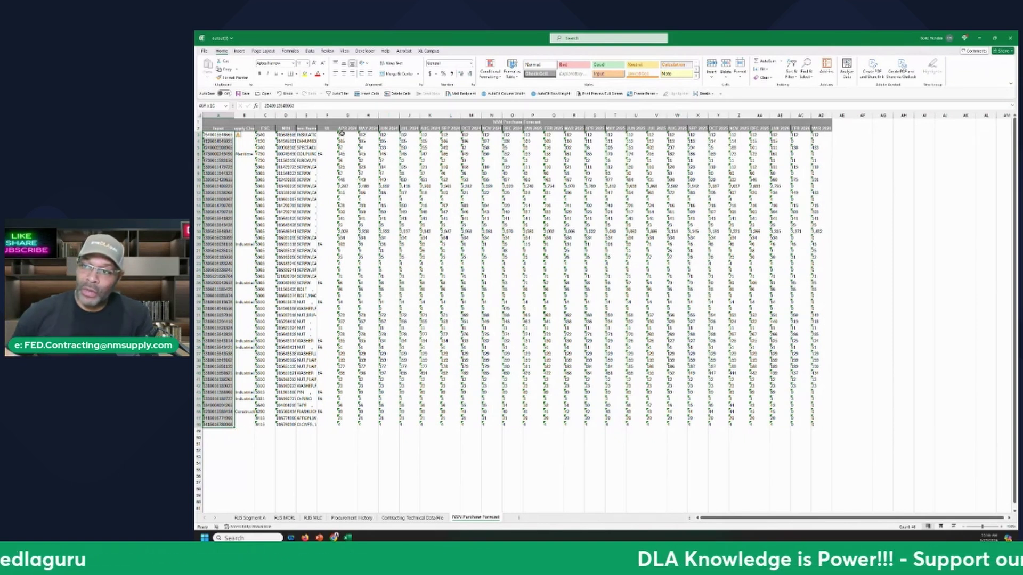
# - Examine the monthly forecast quantities starting from the first item's APR 2024 entry
pyautogui.click(346, 135)
pyautogui.keyDown('ctrl'); pyautogui.scroll(2, 351, 135); pyautogui.keyUp('ctrl')
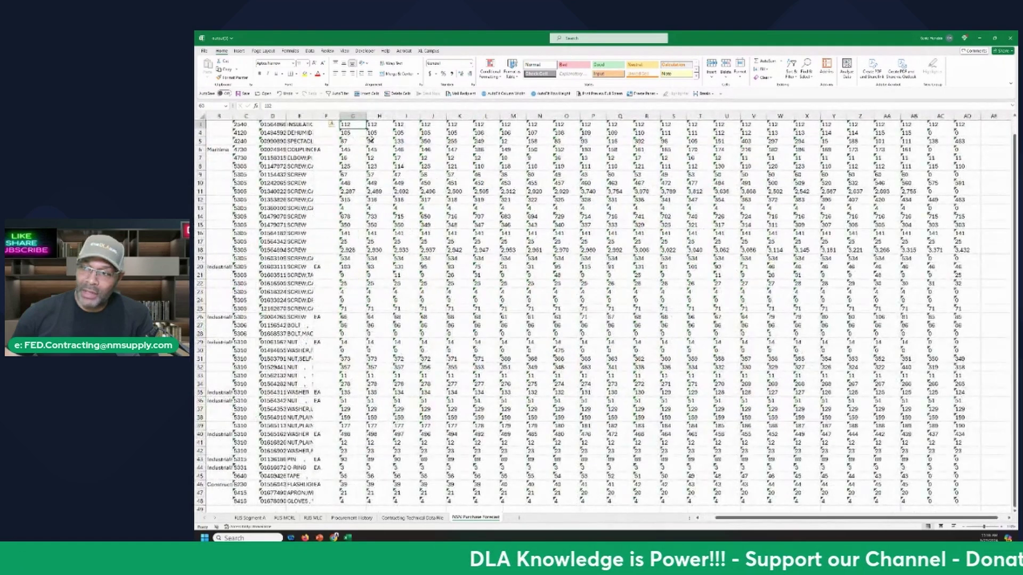
pyautogui.scroll(2, 371, 140)
pyautogui.keyDown('ctrl'); pyautogui.scroll(2, 373, 142); pyautogui.keyUp('ctrl')
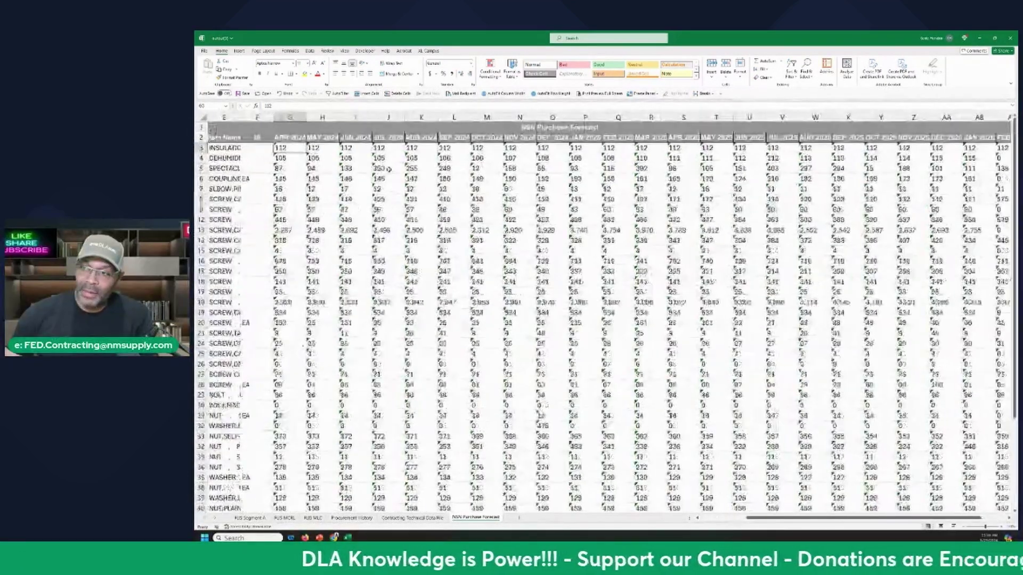
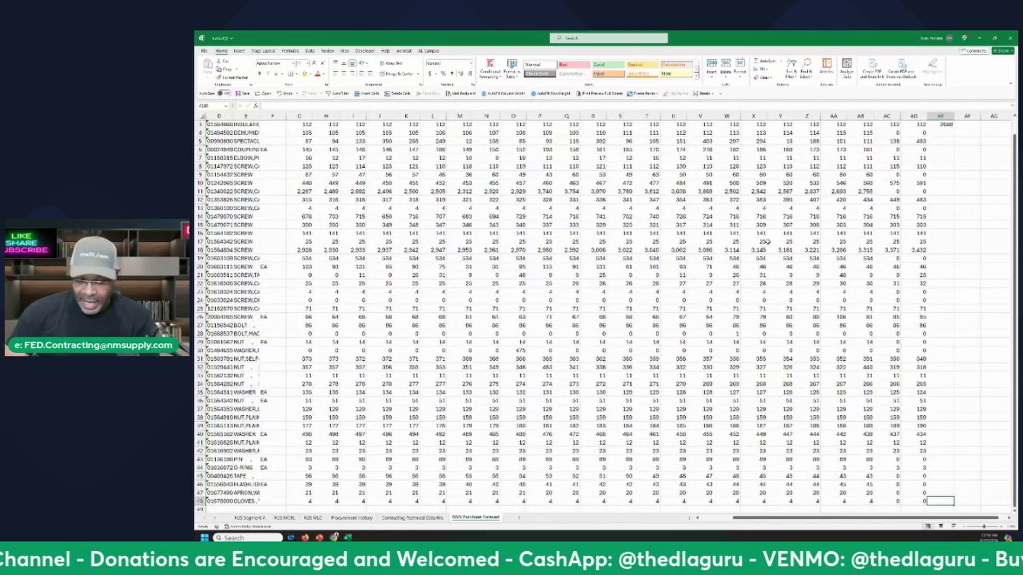
# - Mark the last item's row in column AE with 1 and copy the first item's SUM formula down to it
pyautogui.write('1')
pyautogui.press('Up')
pyautogui.hotkey('ctrl', 'Up')
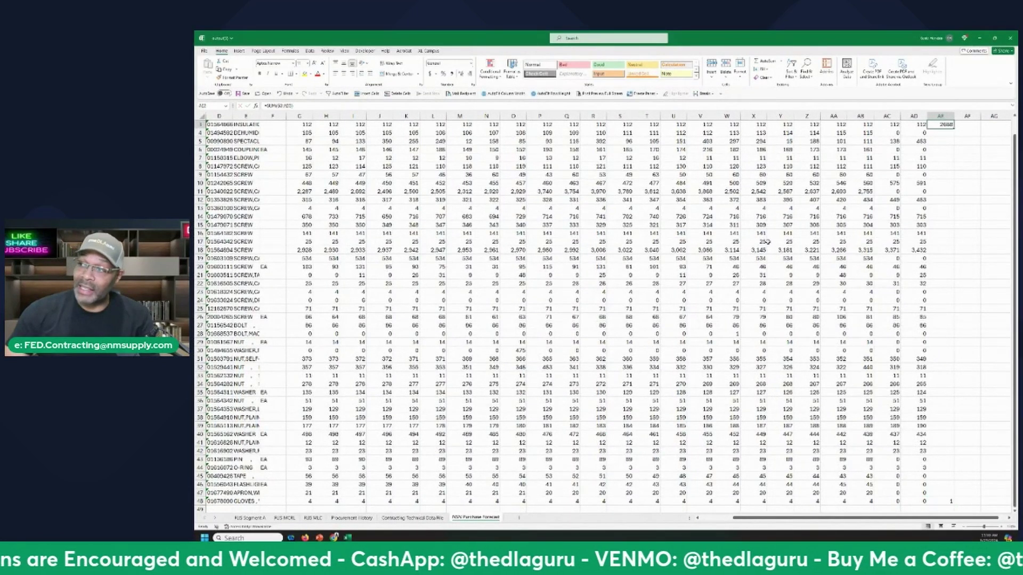
pyautogui.scroll(1, 767, 241)
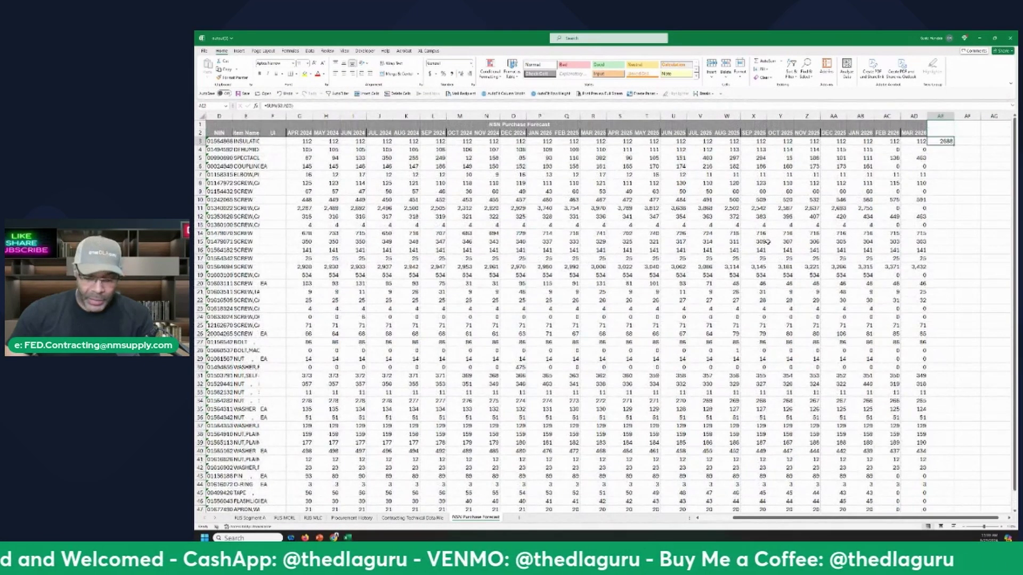
pyautogui.hotkey('ctrl', 'c')
pyautogui.hotkey('ctrl', 'shift', 'Down')
pyautogui.hotkey('ctrl', 'v')
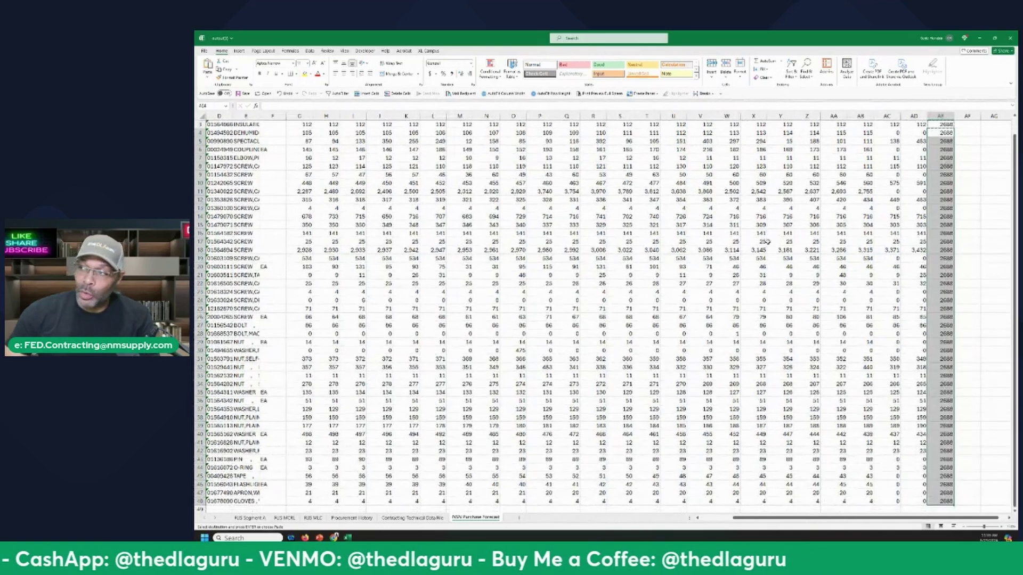
# - Format all the forecast totals in column AE as numbers with zero decimal places and a thousands separator
pyautogui.hotkey('ctrl', 'Up')
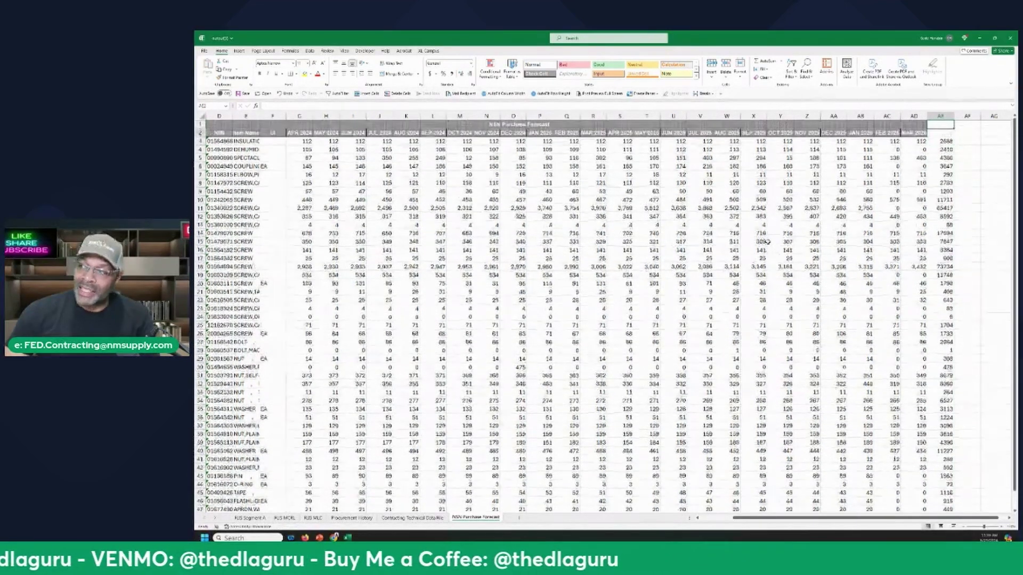
pyautogui.press('Down')
pyautogui.press('Down')
pyautogui.hotkey('ctrl', 'shift', 'Down')
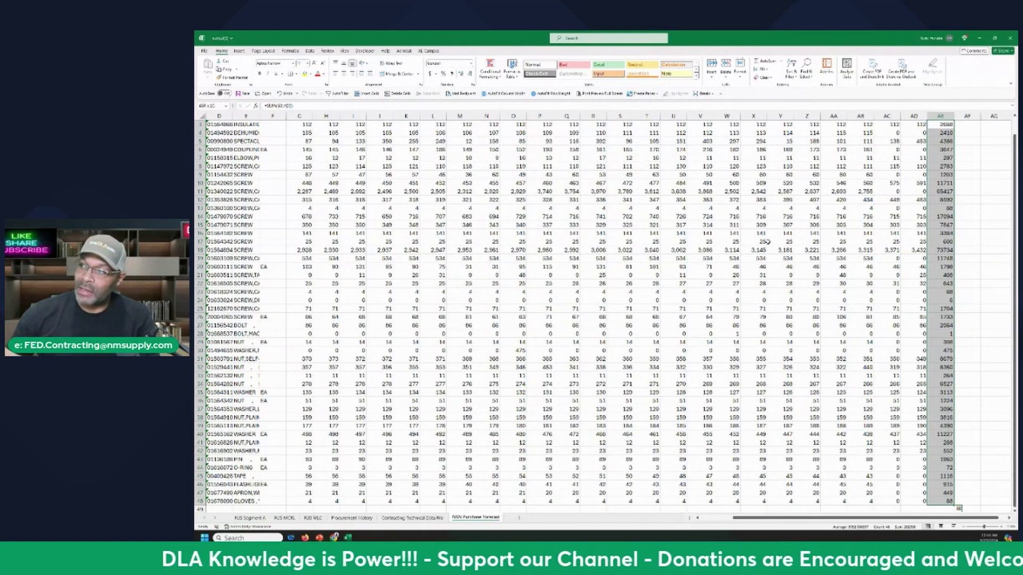
pyautogui.scroll(1, 967, 240)
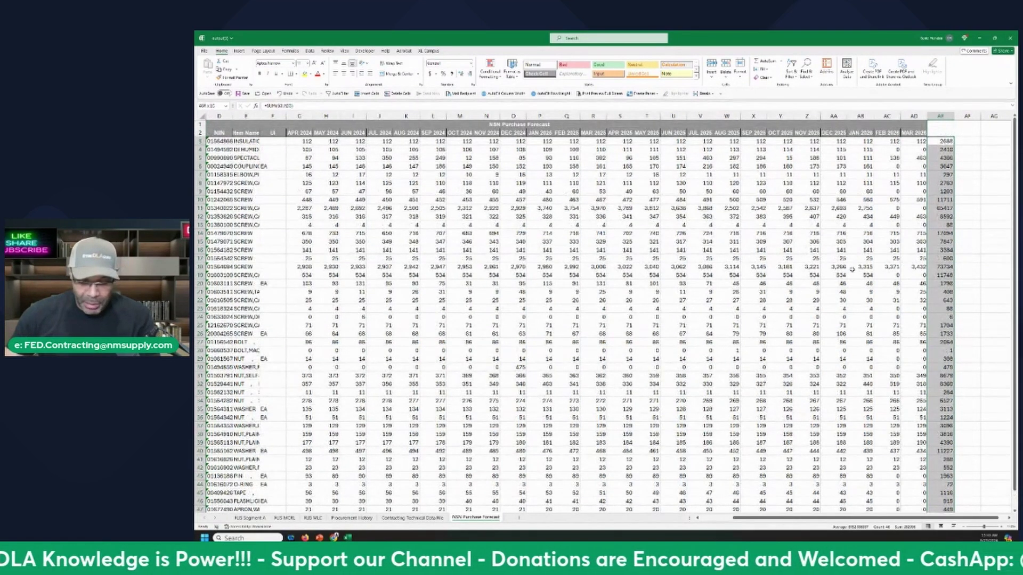
pyautogui.hotkey('ctrl', '1')
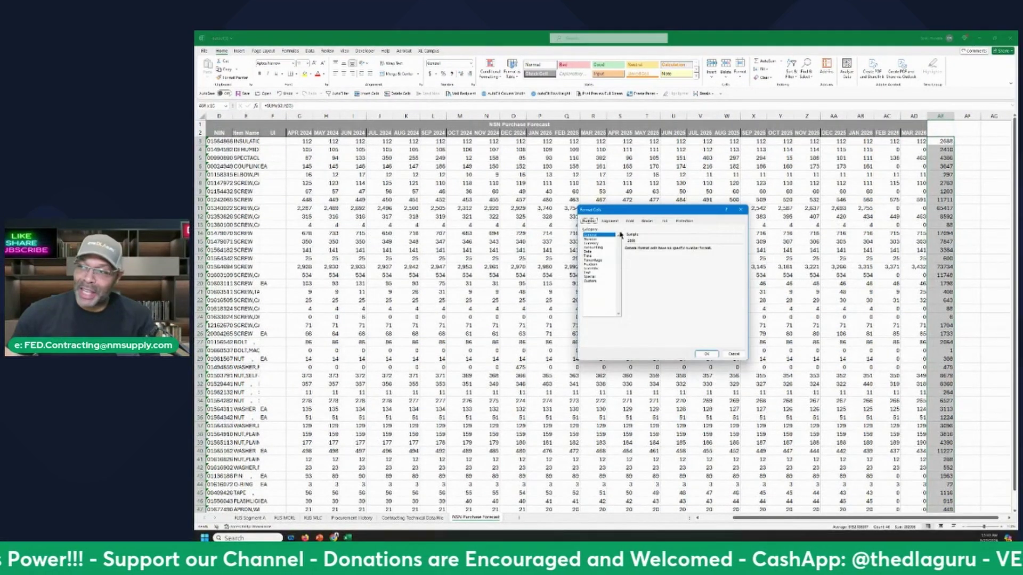
pyautogui.click(592, 239)
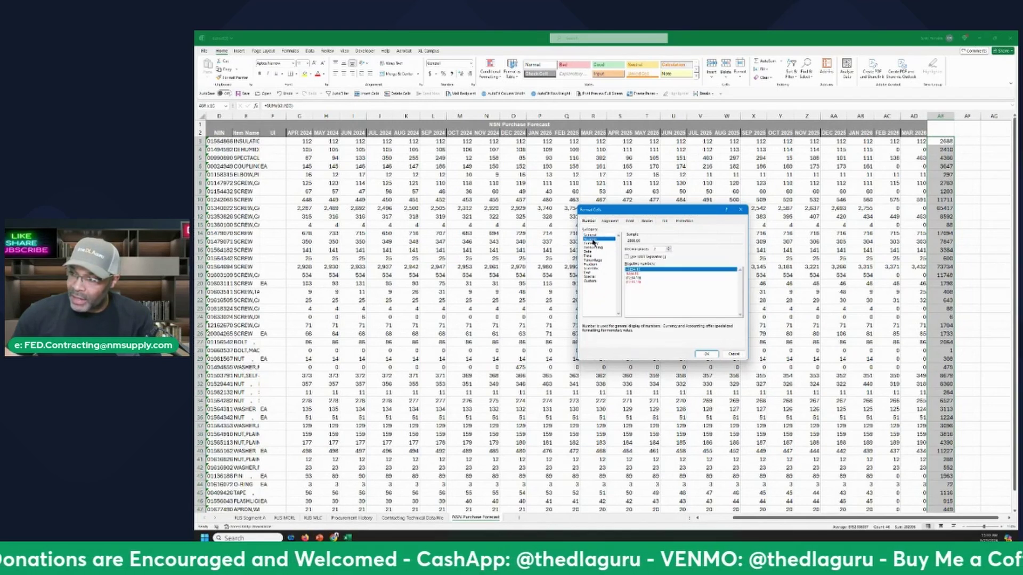
pyautogui.click(627, 257)
pyautogui.click(669, 251)
pyautogui.click(669, 251)
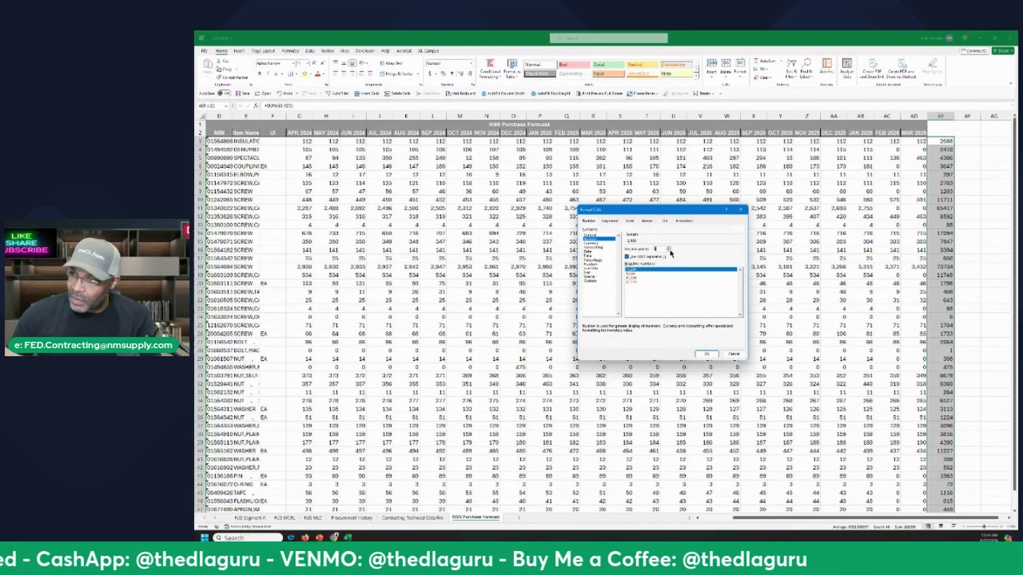
pyautogui.click(710, 354)
# - Check the formatted totals in column AE against the monthly forecast columns
pyautogui.scroll(4, 865, 251)
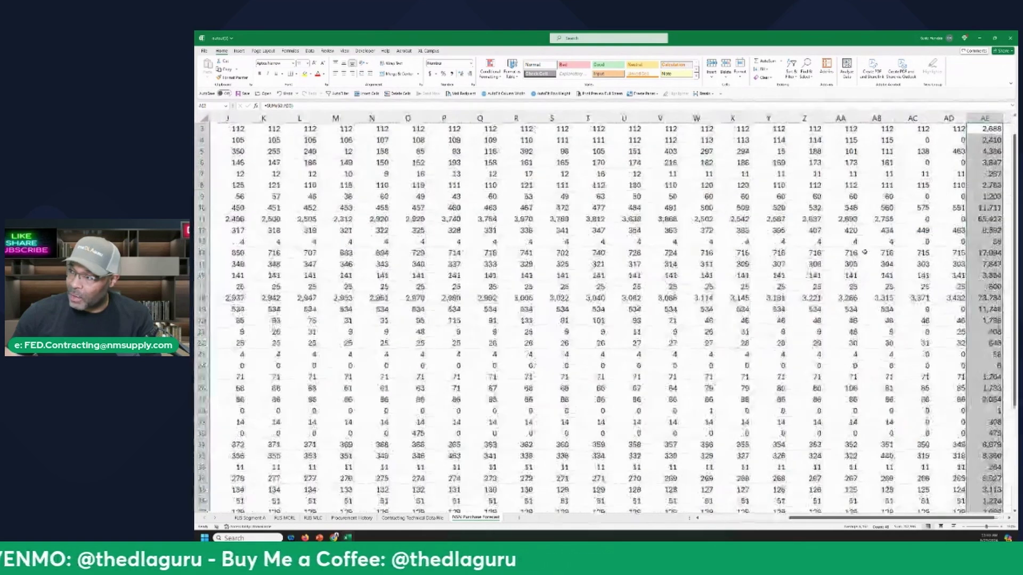
pyautogui.press('Right')
pyautogui.press('Right')
pyautogui.press('Up')
pyautogui.press('Up')
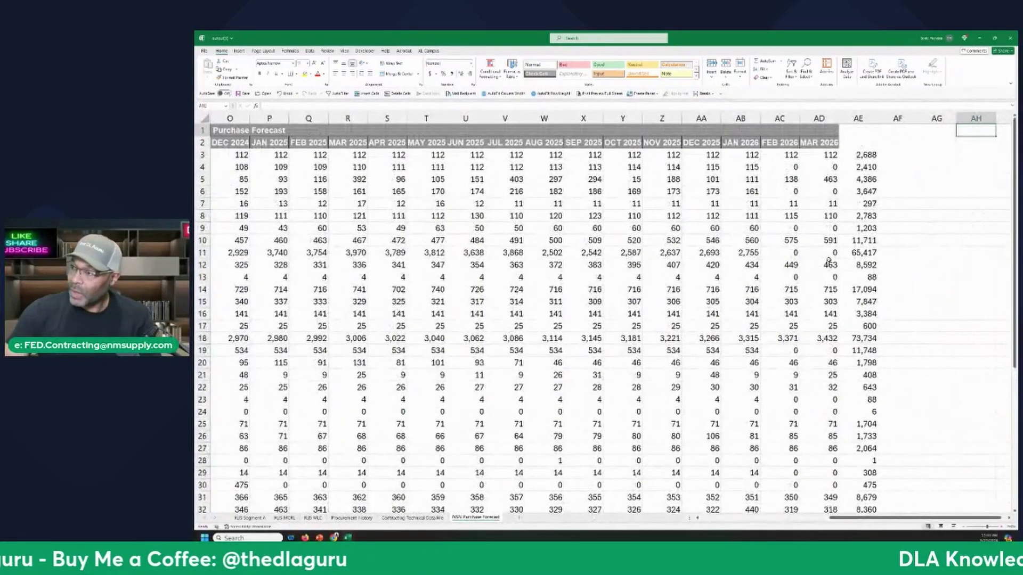
# - Bold the forecast totals in column AE from AE3 down and fill them with yellow
pyautogui.press('Left')
pyautogui.press('Down')
pyautogui.press('Left')
pyautogui.press('Down')
pyautogui.press('Down')
pyautogui.press('Left')
pyautogui.press('Up')
pyautogui.hotkey('ctrl', 'shift', 'Down')
pyautogui.scroll(6, 829, 260)
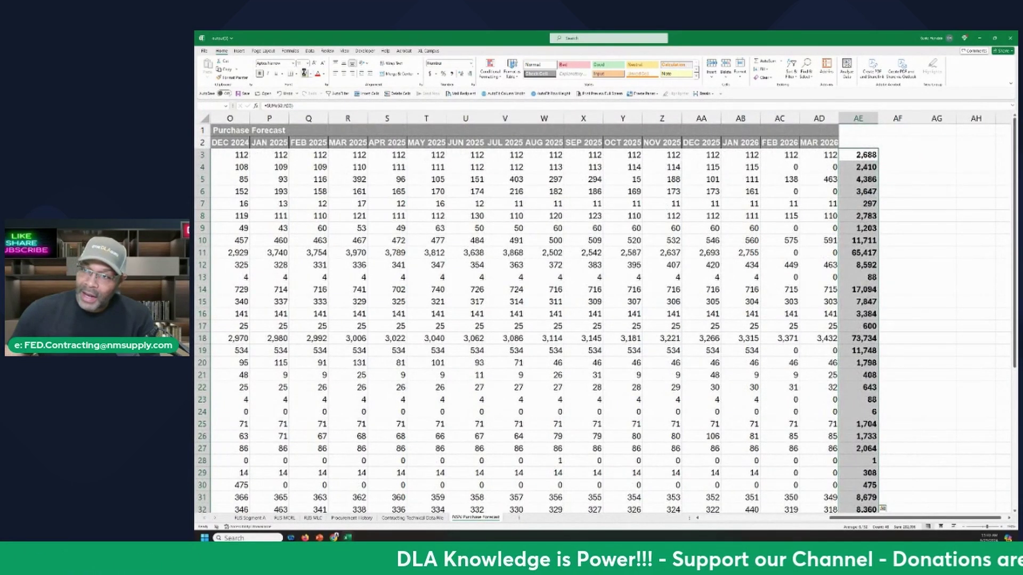
pyautogui.click(304, 74)
# - Apply all borders and a thick outside border to the yellow forecast totals in column AE
pyautogui.click(298, 76)
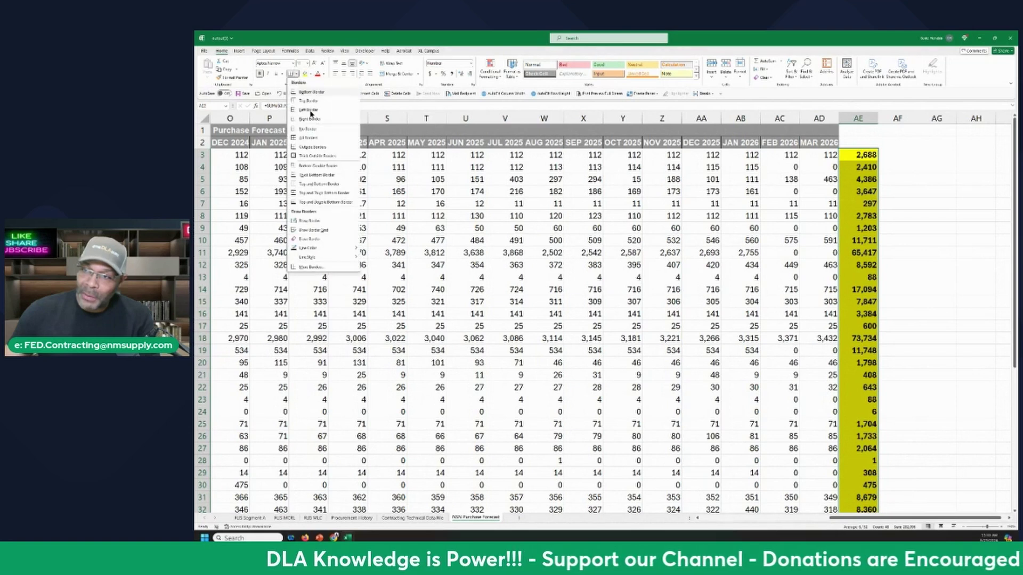
pyautogui.click(303, 136)
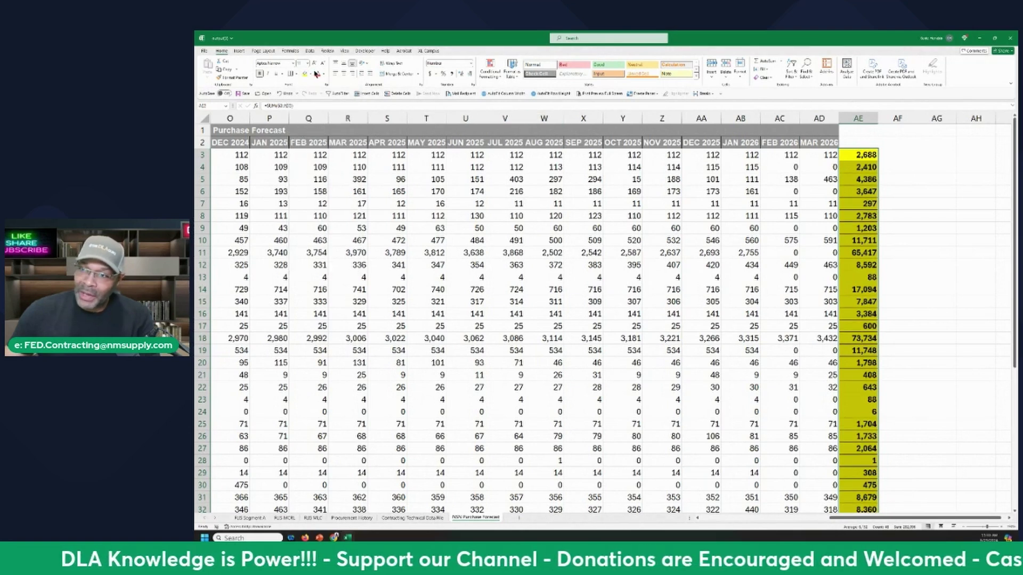
pyautogui.click(297, 74)
pyautogui.click(307, 156)
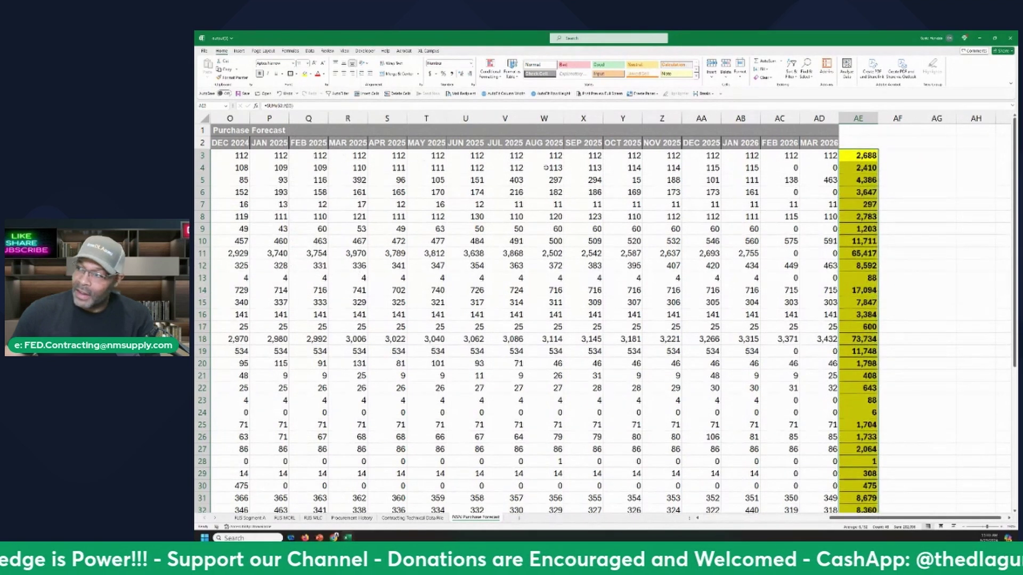
# - Enter the heading ANNUAL BUY in AE2 and match its formatting to the grey month headings
pyautogui.click(870, 145)
pyautogui.click(868, 143)
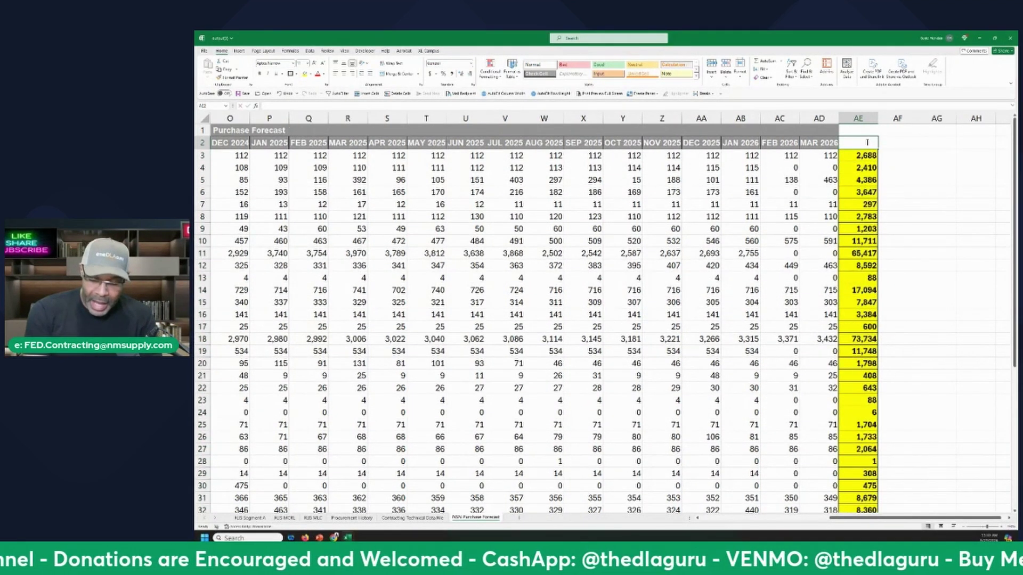
pyautogui.write('ANN')
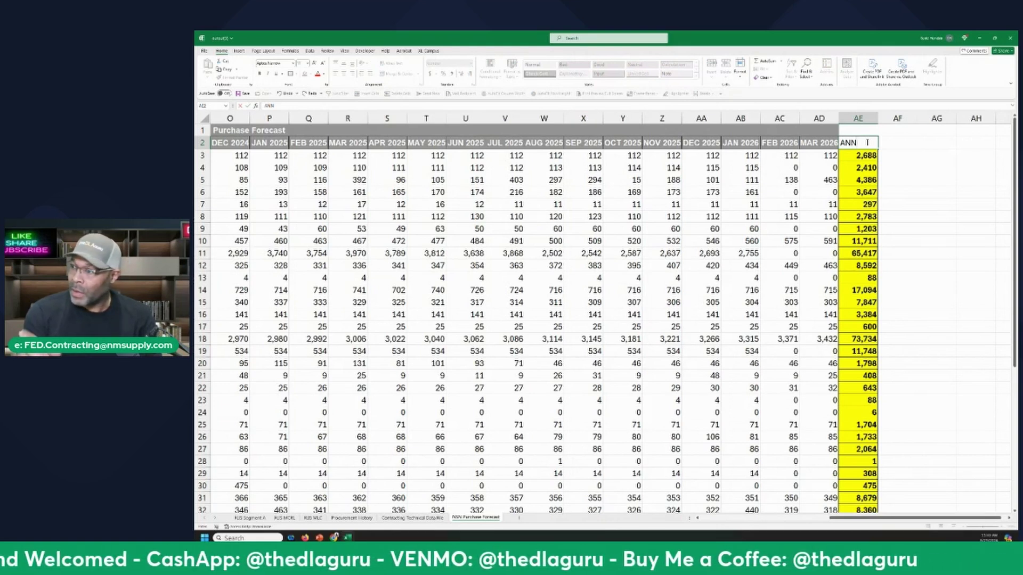
pyautogui.write('UAL BUY')
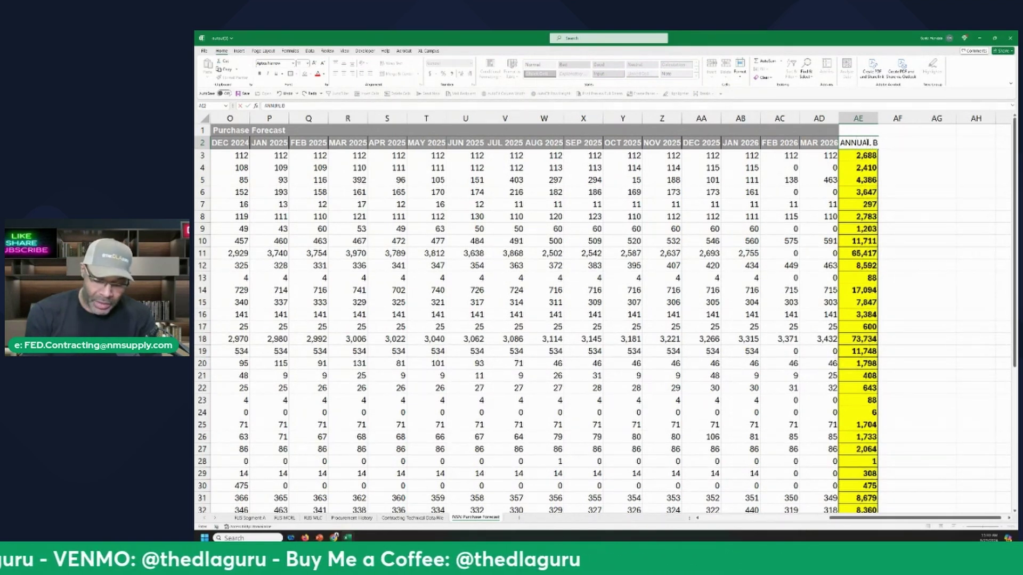
pyautogui.press('Left')
pyautogui.press('Left')
pyautogui.press('Left')
pyautogui.press('Left')
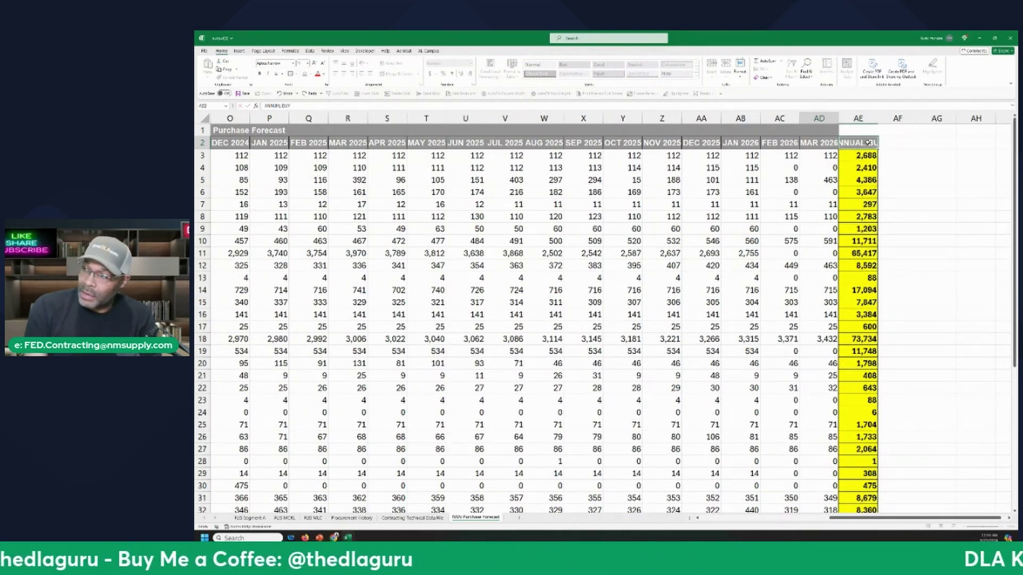
pyautogui.press('Right')
pyautogui.press('Right')
pyautogui.press('Right')
pyautogui.press('Right')
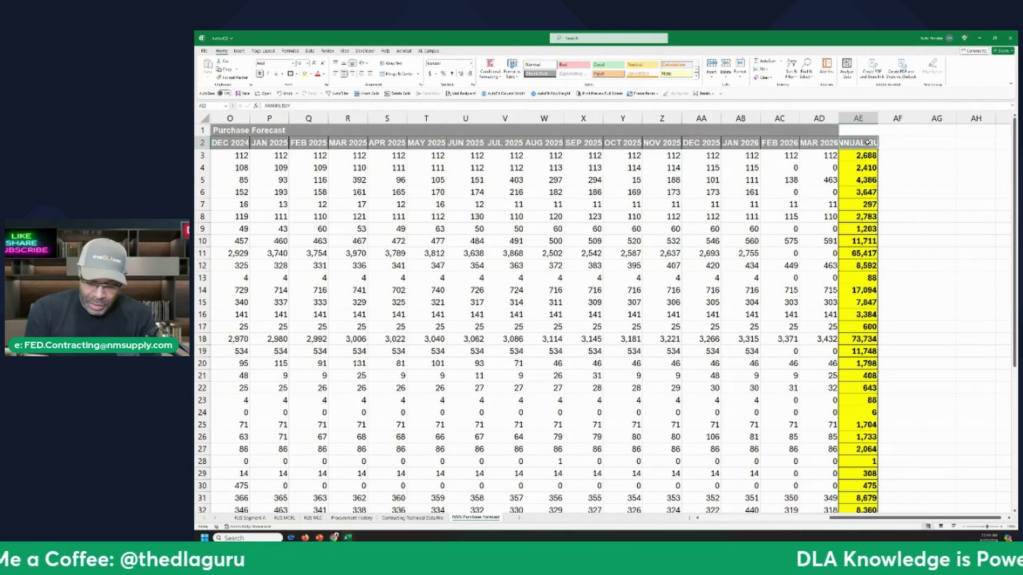
# - Change the AE2 heading to POTENTIAL ANNUAL BUY and autofit column AE to the heading's width
pyautogui.doubleClick(868, 142)
pyautogui.press('Home')
pyautogui.write('POTENTIAL')
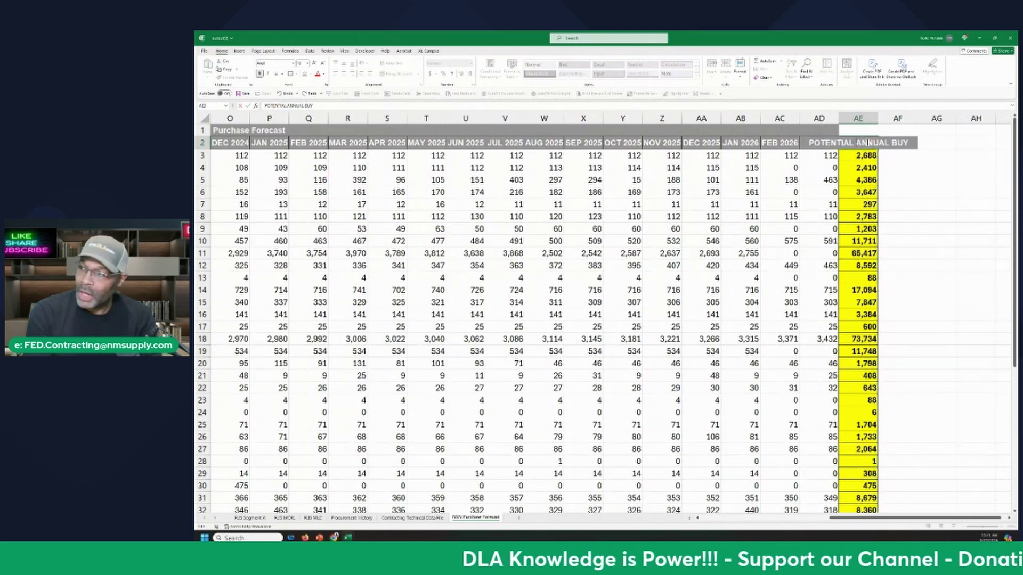
pyautogui.press('Return')
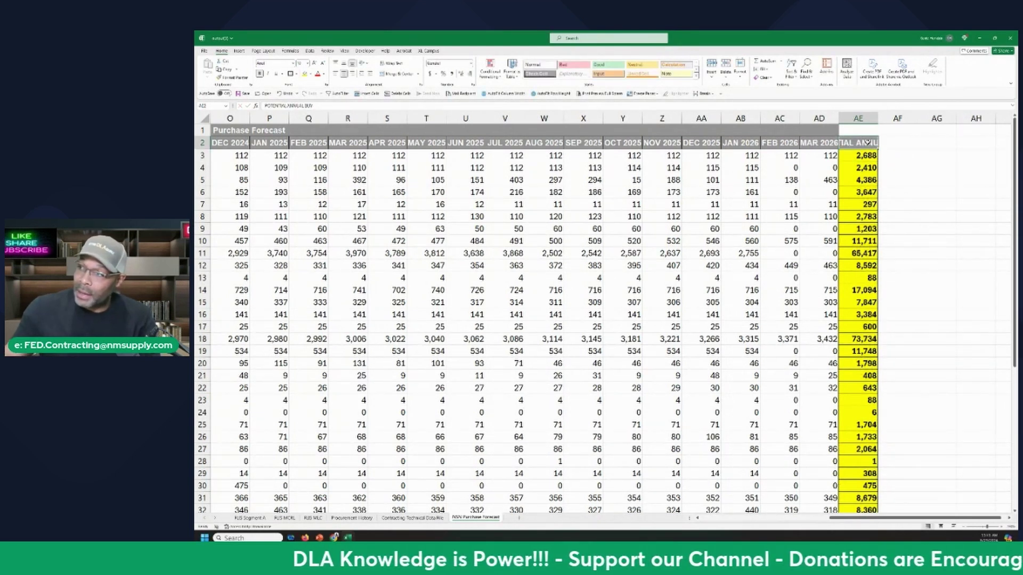
pyautogui.doubleClick(878, 118)
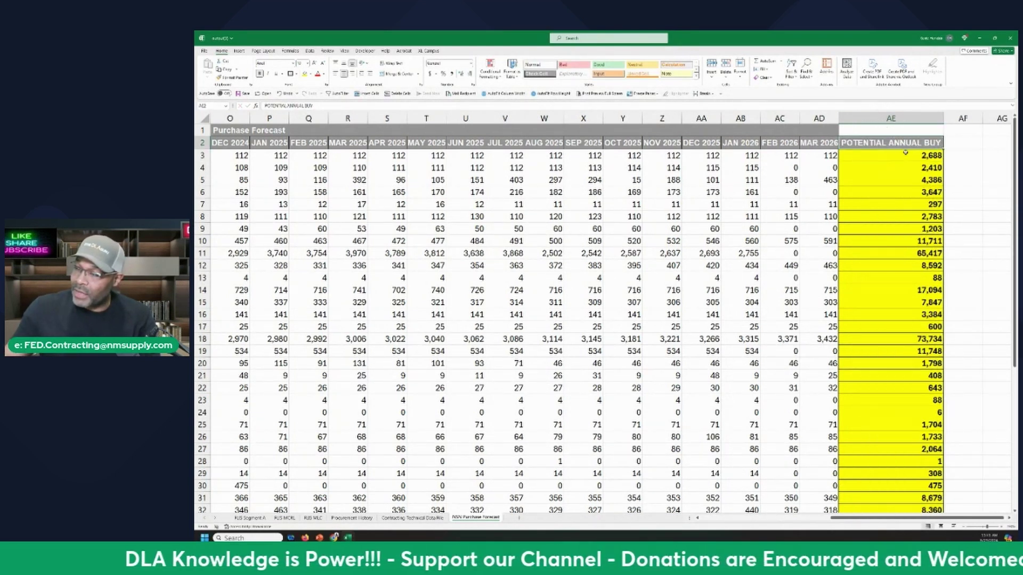
# - Left-align all of column AE and check the aligned totals
pyautogui.click(901, 118)
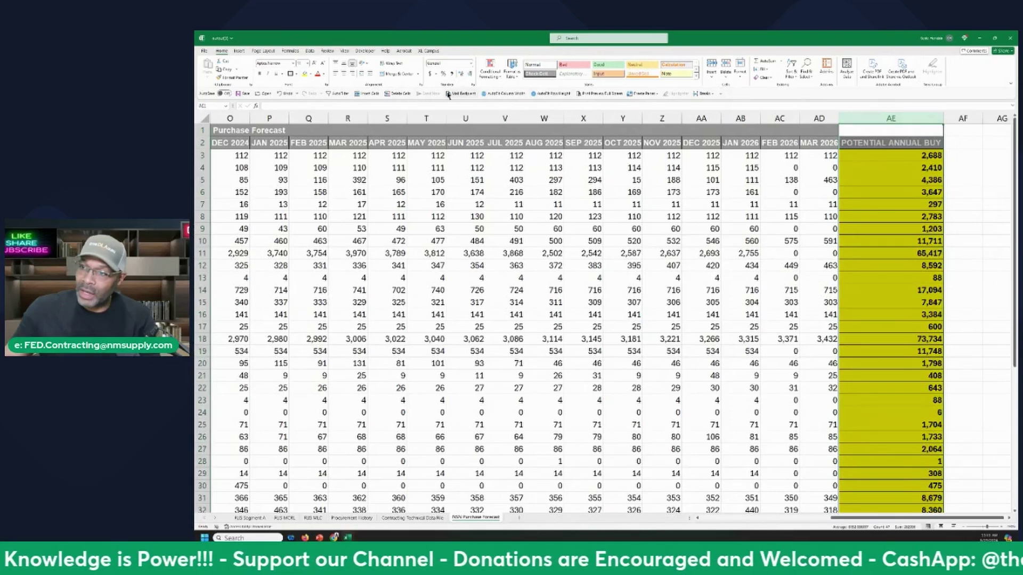
pyautogui.click(336, 73)
pyautogui.click(864, 160)
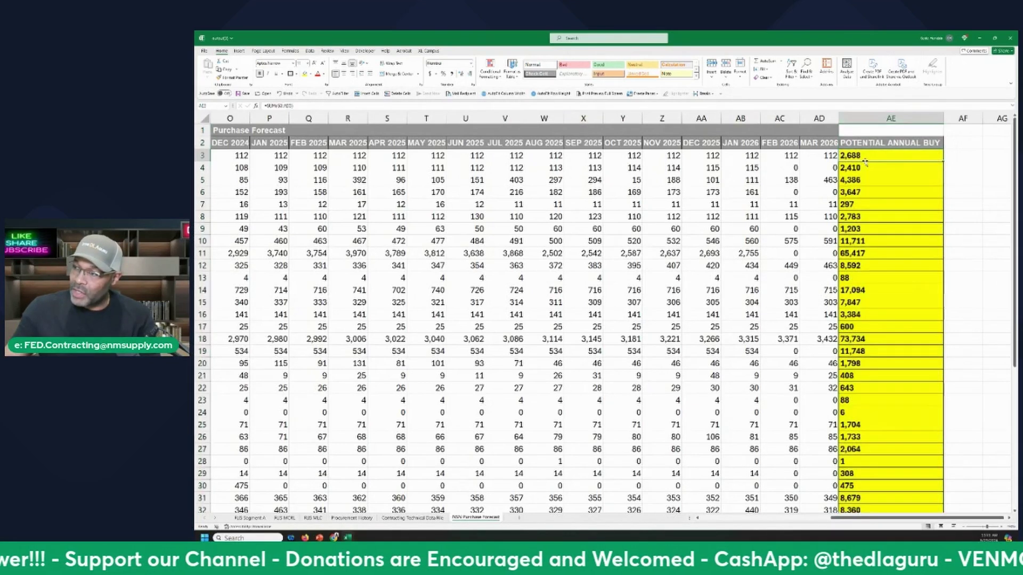
pyautogui.scroll(-1, 887, 177)
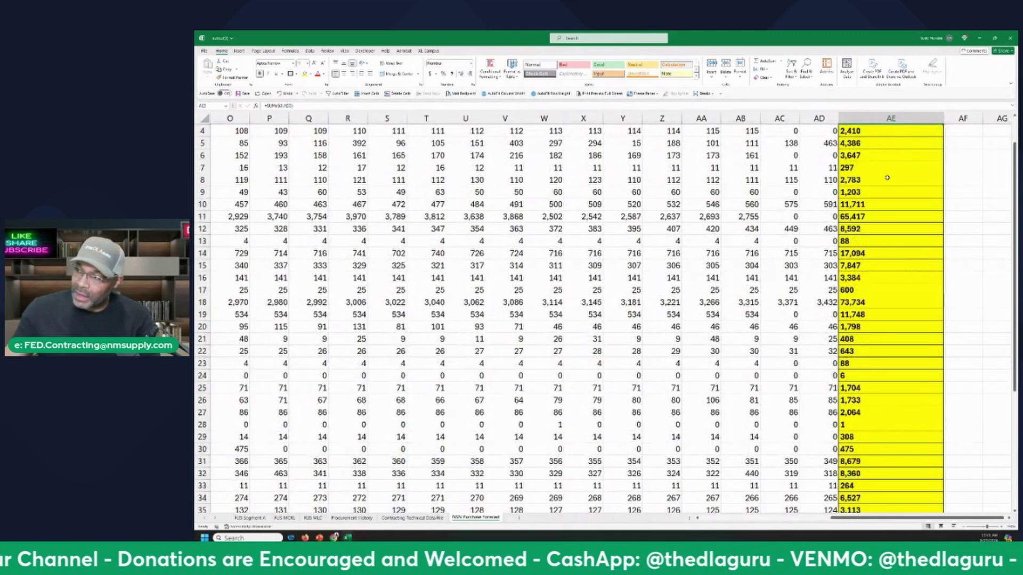
pyautogui.scroll(1, 888, 178)
# - Add filters to the column headings in row 2
pyautogui.click(203, 142)
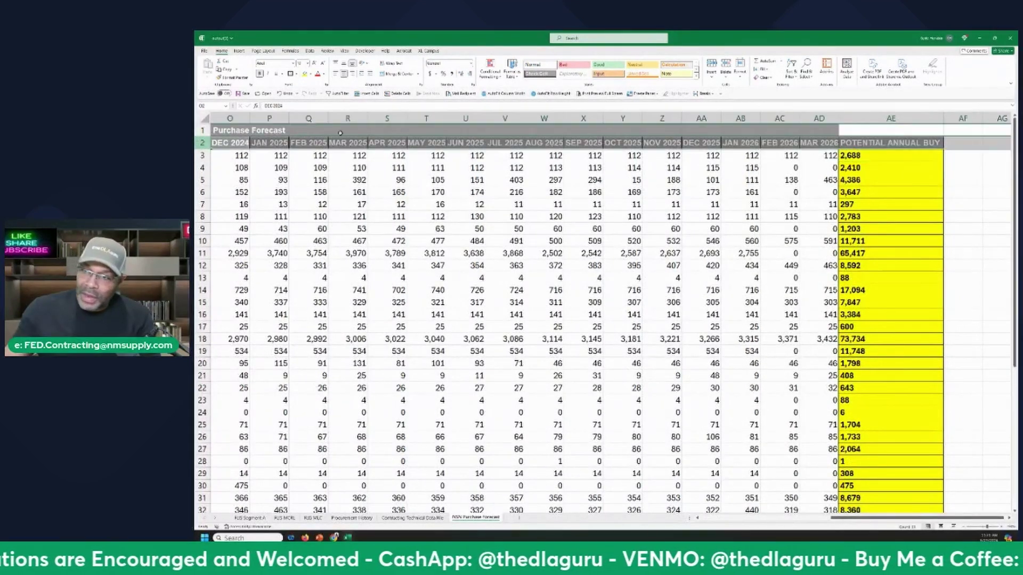
pyautogui.click(791, 70)
pyautogui.click(799, 119)
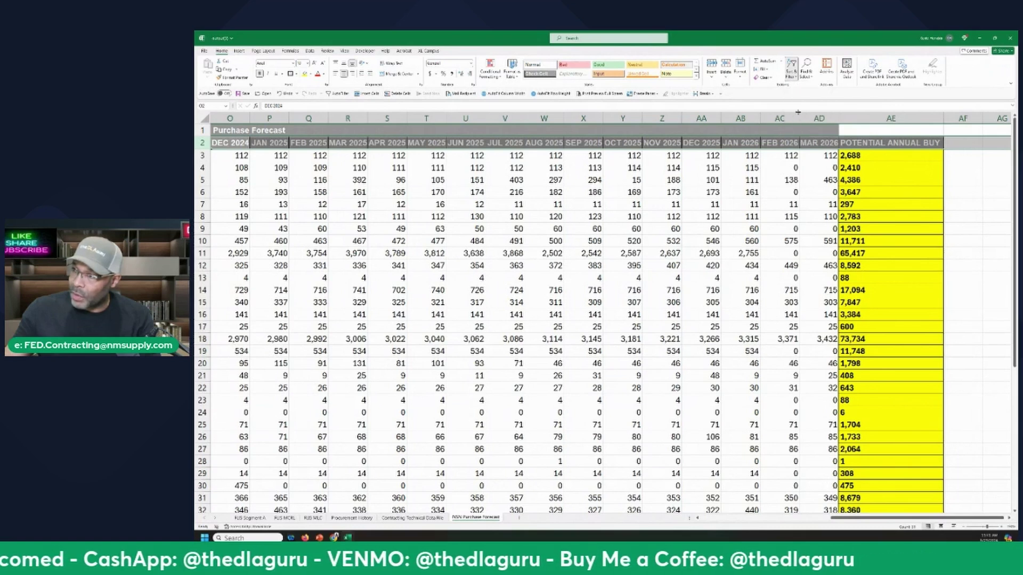
pyautogui.click(888, 170)
# - Filter POTENTIAL ANNUAL BUY to only 8,679, 11,227, 11,711, 11,748, 17,094, 65,417 and 73,734
pyautogui.click(941, 145)
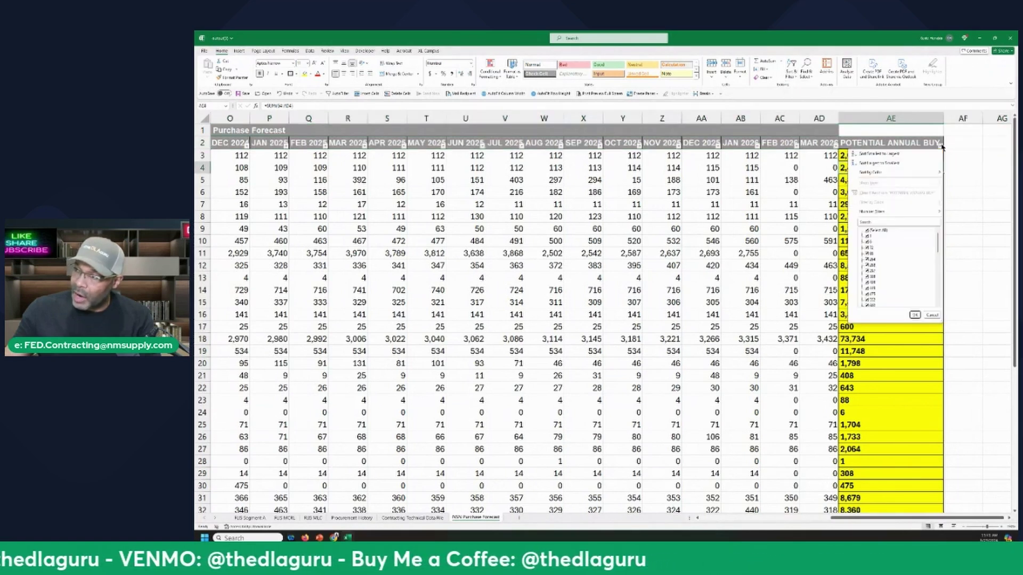
pyautogui.moveTo(943, 328); pyautogui.dragTo(959, 438)
pyautogui.scroll(-10, 907, 293)
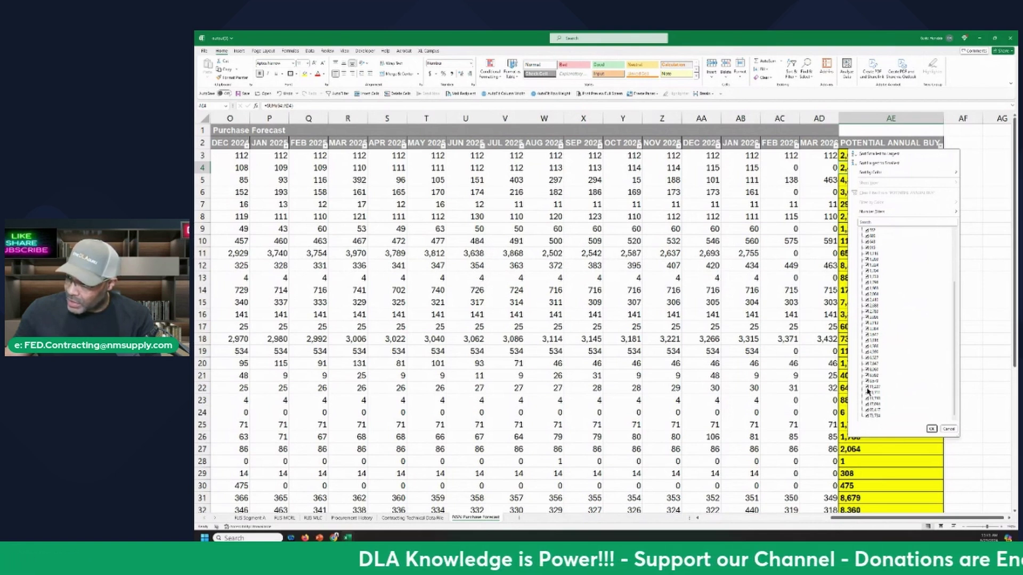
pyautogui.scroll(5, 878, 245)
pyautogui.click(873, 231)
pyautogui.scroll(-10, 893, 276)
pyautogui.click(875, 382)
pyautogui.click(875, 388)
pyautogui.click(875, 393)
pyautogui.click(875, 399)
pyautogui.click(875, 405)
pyautogui.click(875, 411)
pyautogui.click(875, 416)
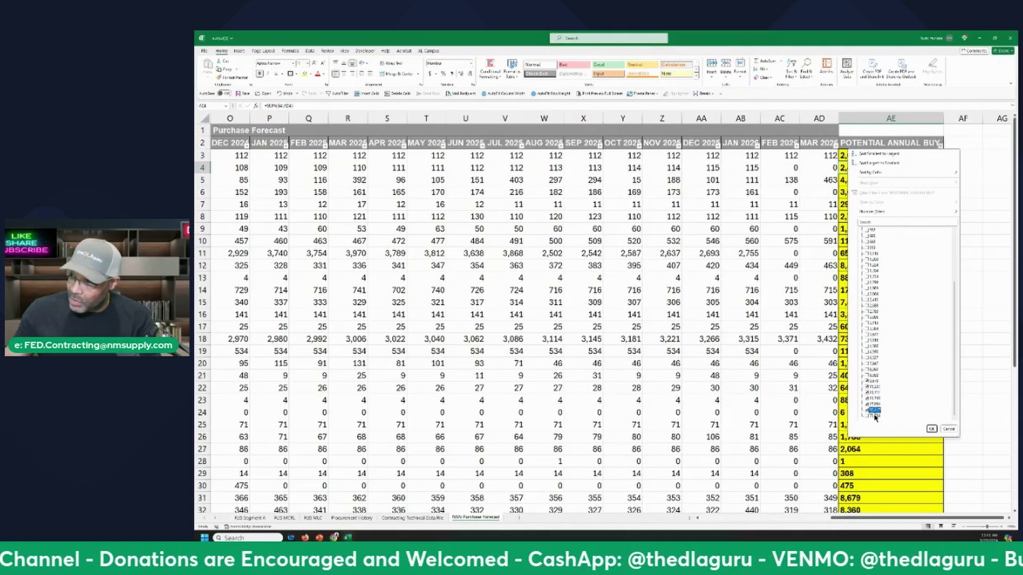
pyautogui.click(931, 429)
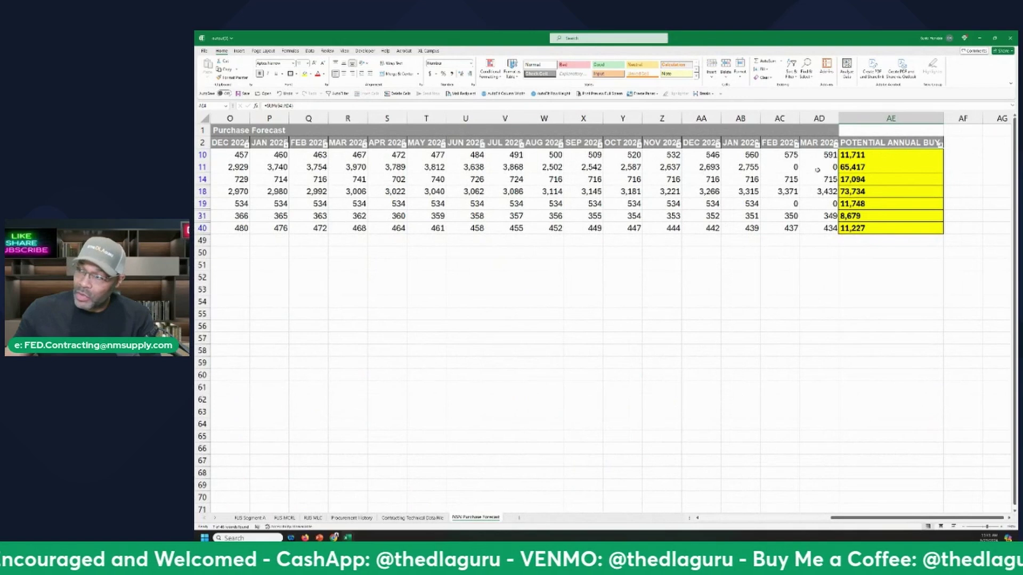
pyautogui.click(861, 156)
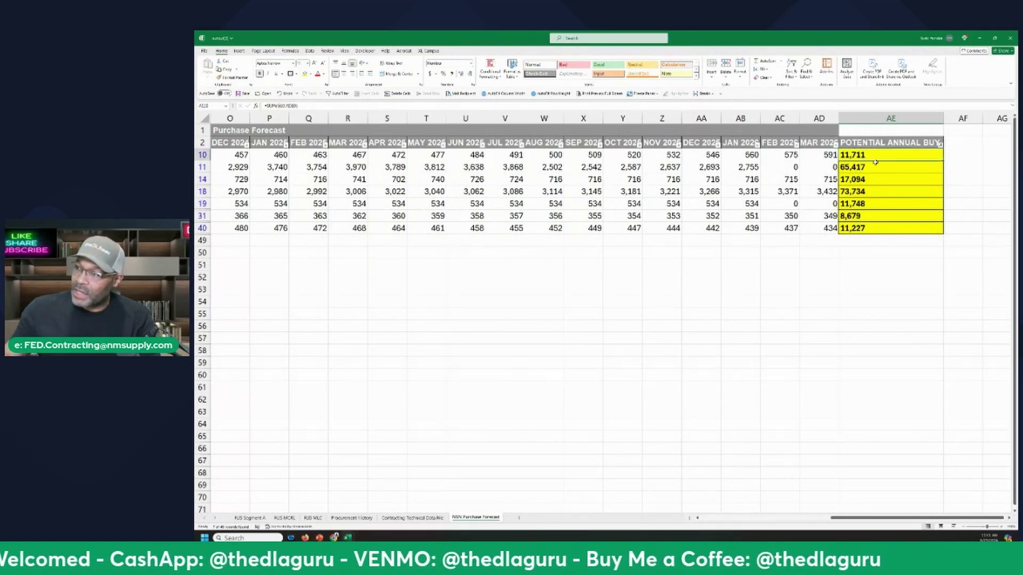
pyautogui.press('Left')
pyautogui.press('Left')
pyautogui.press('Left')
pyautogui.press('Left')
pyautogui.press('Left')
pyautogui.press('Left')
pyautogui.press('Left')
pyautogui.press('Left')
pyautogui.press('Left')
pyautogui.press('Left')
pyautogui.press('Left')
pyautogui.press('Left')
pyautogui.press('Left')
pyautogui.press('Left')
pyautogui.press('Left')
pyautogui.press('Left')
pyautogui.press('Left')
pyautogui.press('Left')
pyautogui.press('Left')
pyautogui.press('Left')
pyautogui.press('Left')
pyautogui.press('Left')
pyautogui.press('Left')
pyautogui.press('Left')
pyautogui.press('Left')
pyautogui.press('Left')
pyautogui.press('Left')
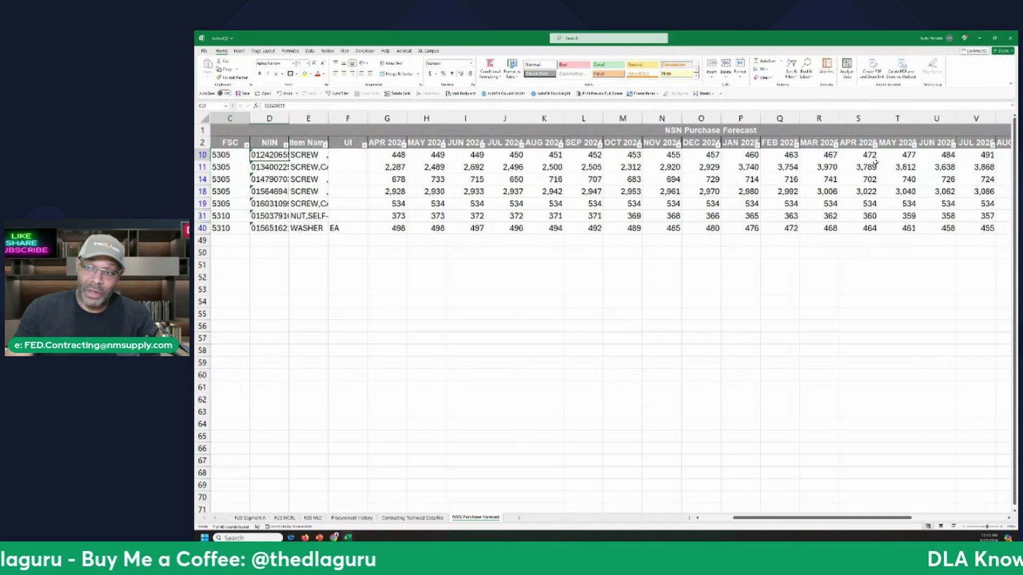
pyautogui.press('Left')
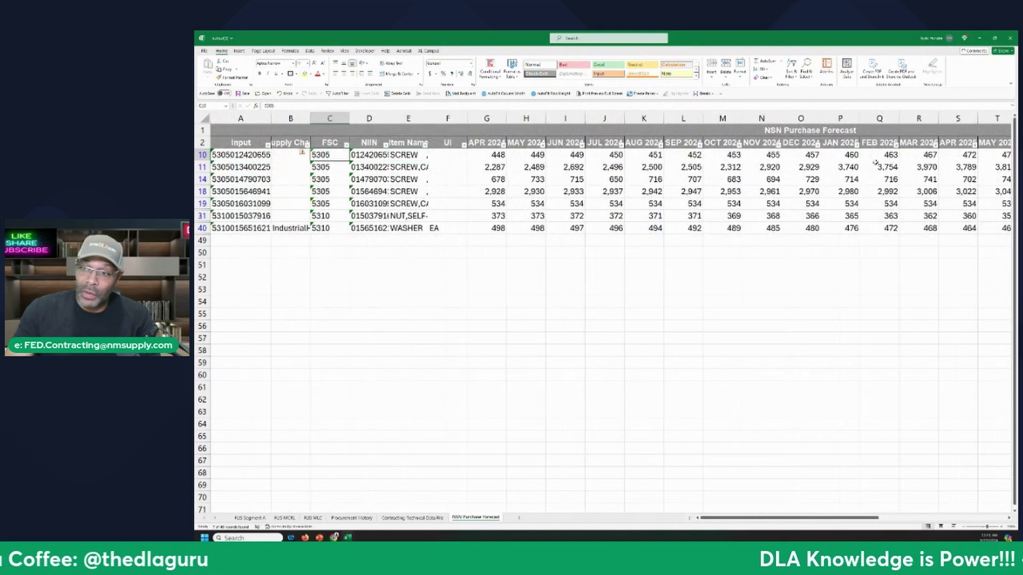
pyautogui.press('Left')
pyautogui.press('Left')
pyautogui.hotkey('ctrl', 'c')
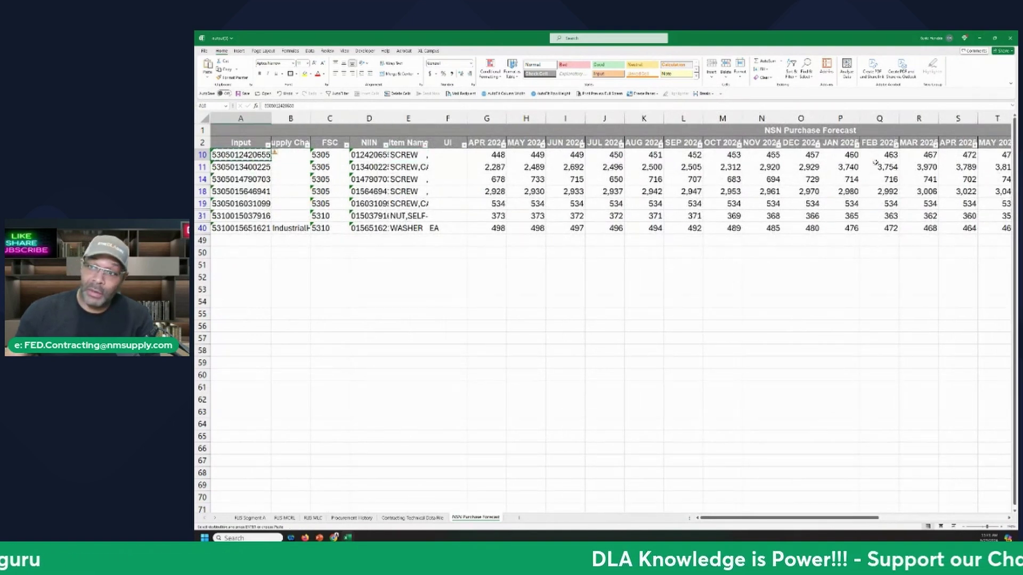
# - Switch to the DIBBS site in the browser and log off the account
pyautogui.hotkey('alt', 'Tab')
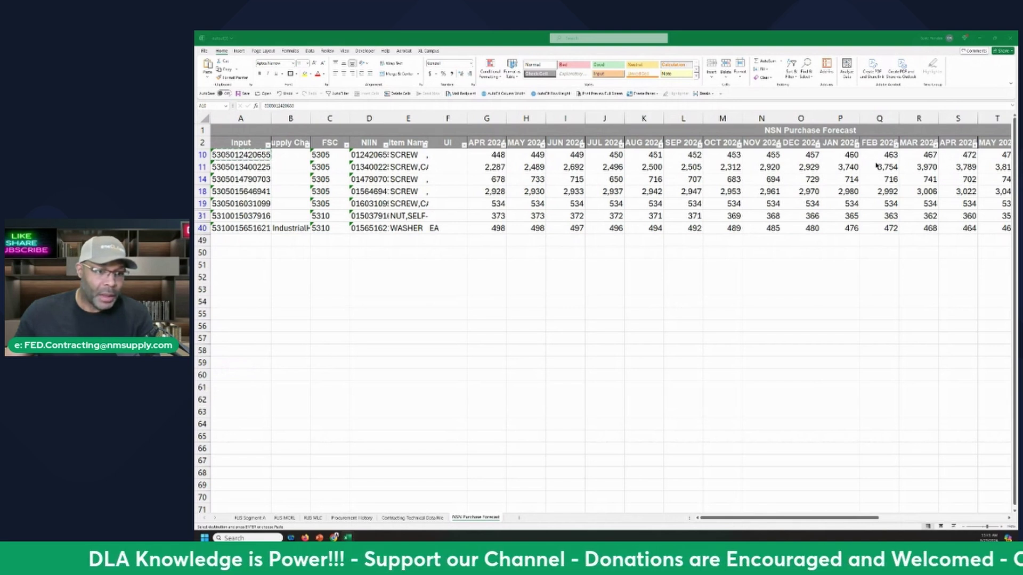
pyautogui.hotkey('alt', 'Tab')
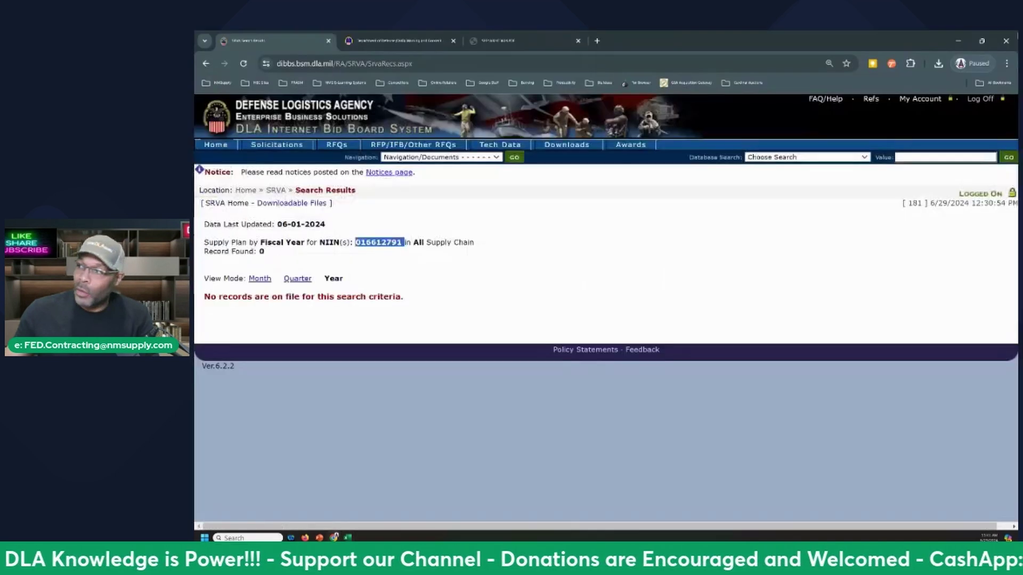
pyautogui.click(981, 99)
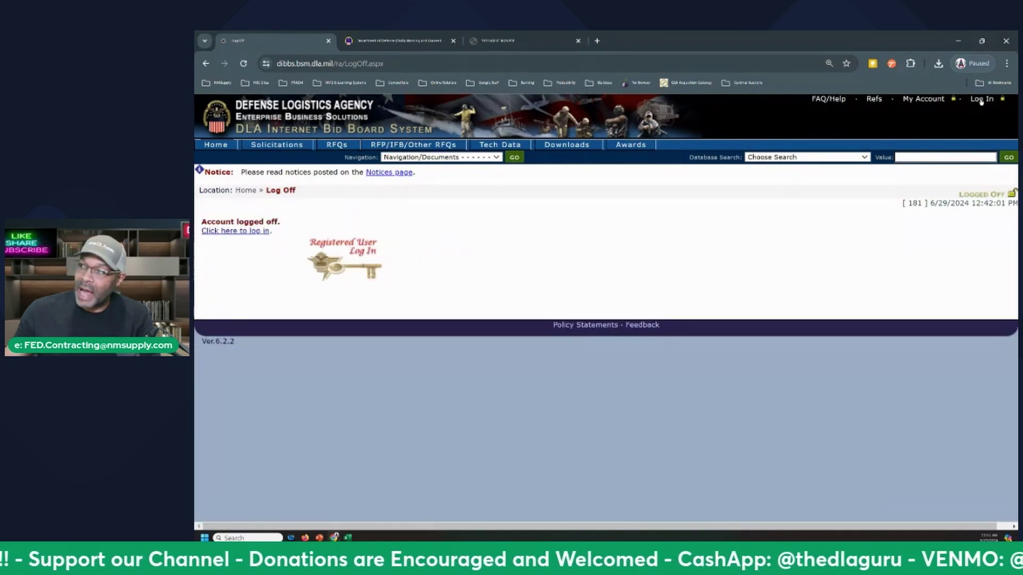
pyautogui.click(778, 157)
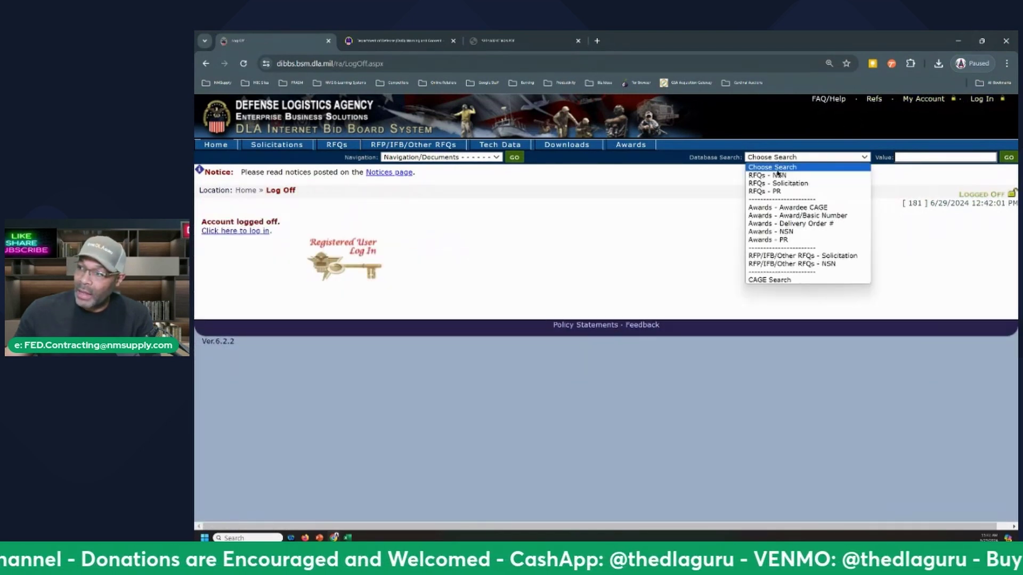
pyautogui.click(779, 174)
pyautogui.click(900, 157)
pyautogui.hotkey('ctrl', 'v')
pyautogui.click(1010, 159)
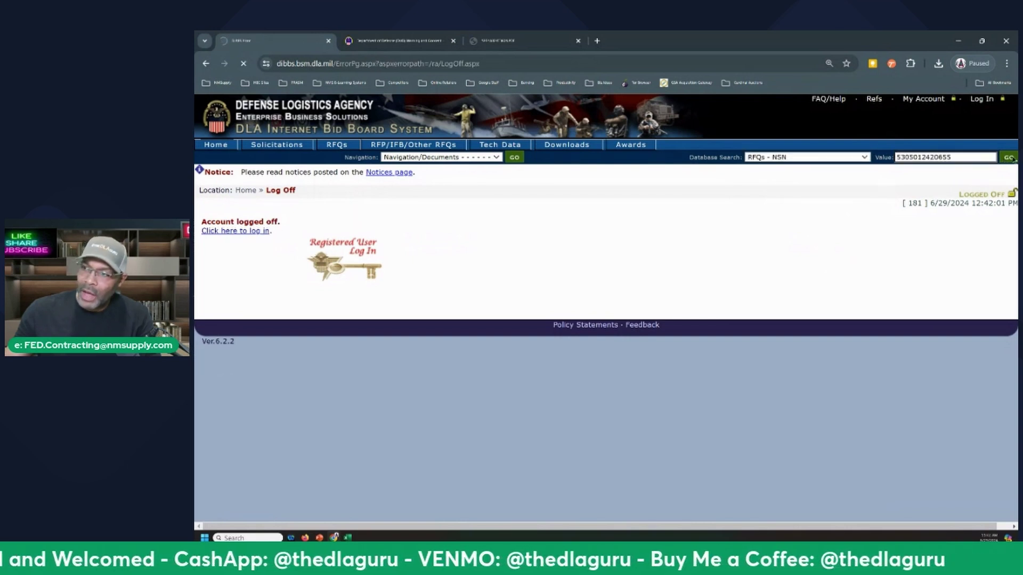
pyautogui.click(770, 158)
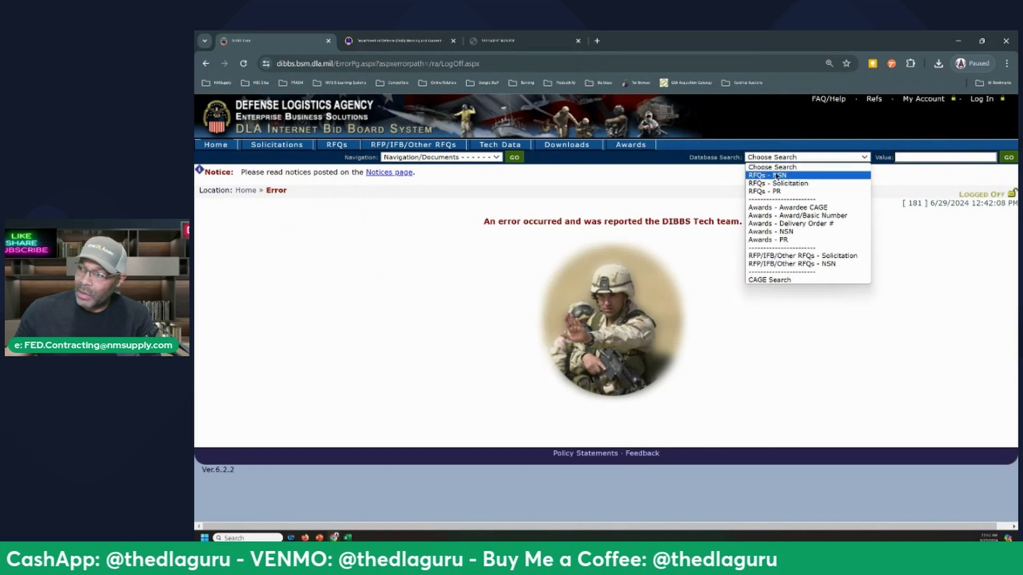
pyautogui.click(777, 174)
pyautogui.click(908, 157)
pyautogui.hotkey('ctrl', 'v')
pyautogui.click(1008, 159)
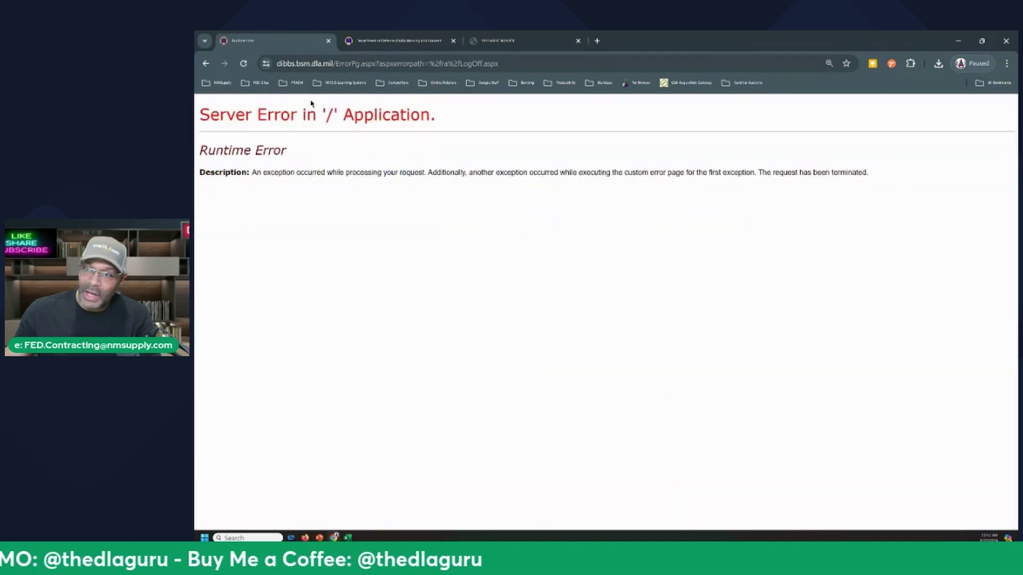
pyautogui.click(218, 84)
pyautogui.click(227, 116)
pyautogui.click(598, 437)
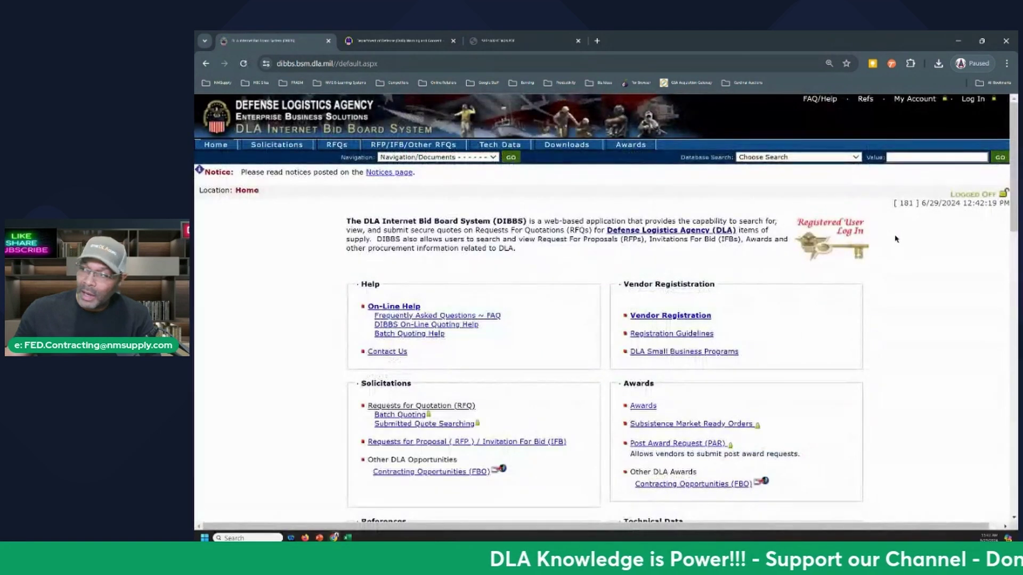
pyautogui.click(783, 157)
pyautogui.click(757, 171)
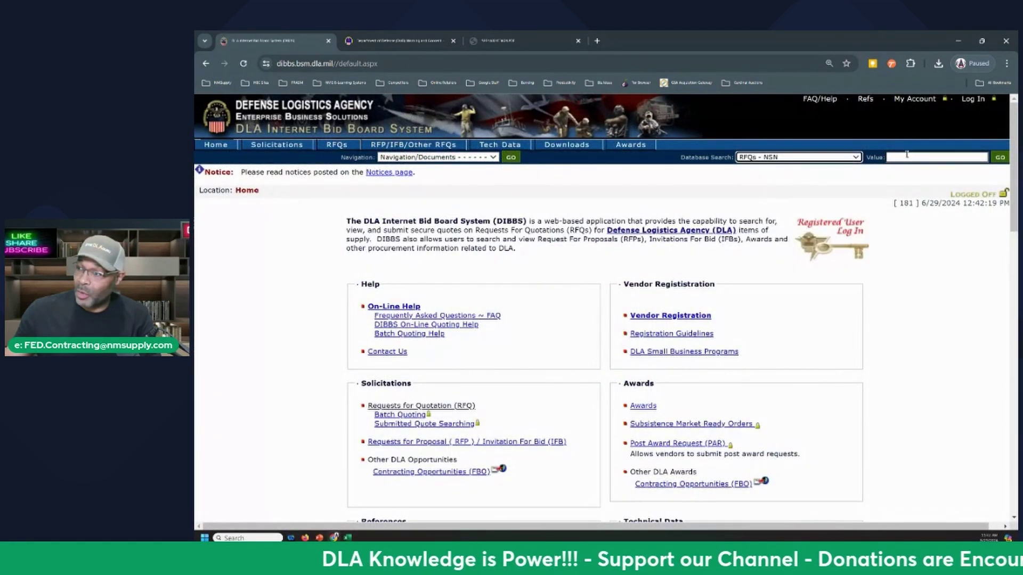
pyautogui.click(927, 158)
pyautogui.hotkey('ctrl', 'v')
pyautogui.click(1000, 158)
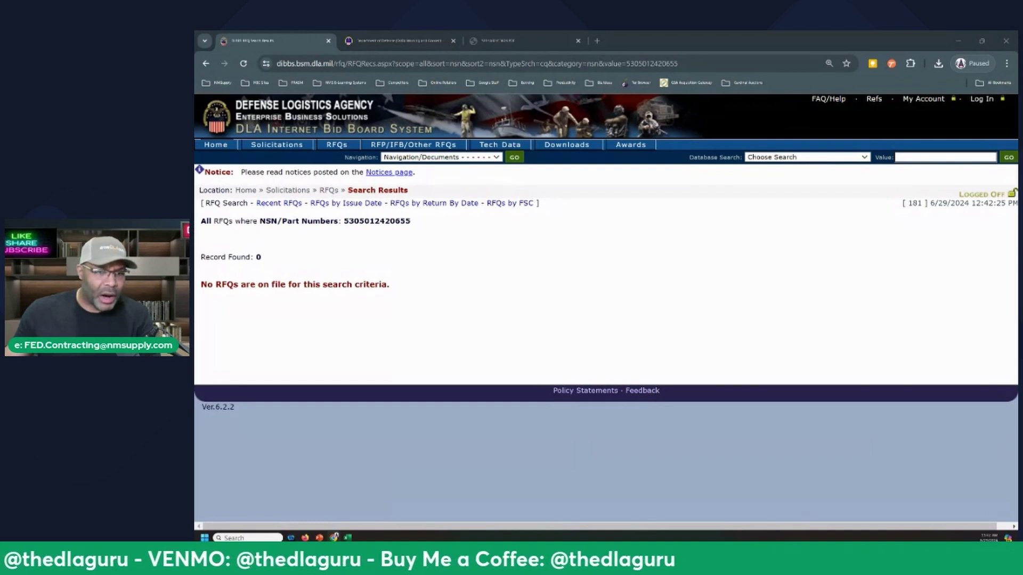
pyautogui.hotkey('alt', 'Tab')
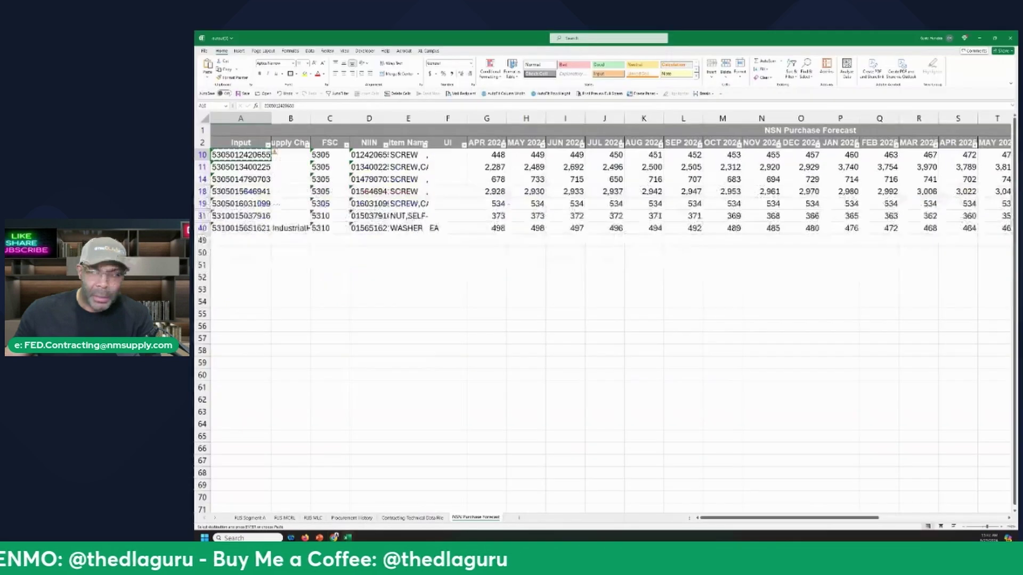
pyautogui.click(258, 168)
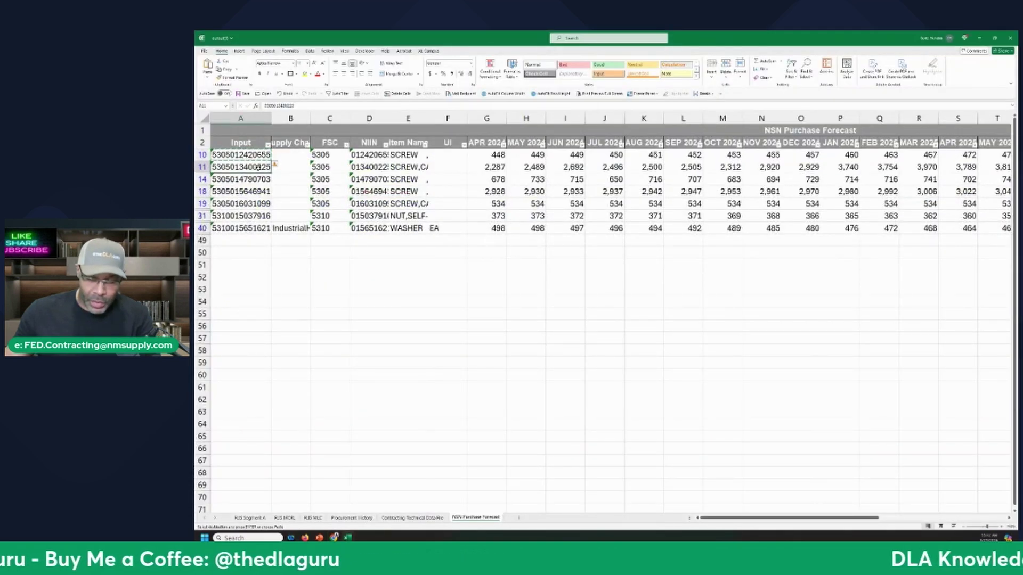
pyautogui.hotkey('ctrl', 'c')
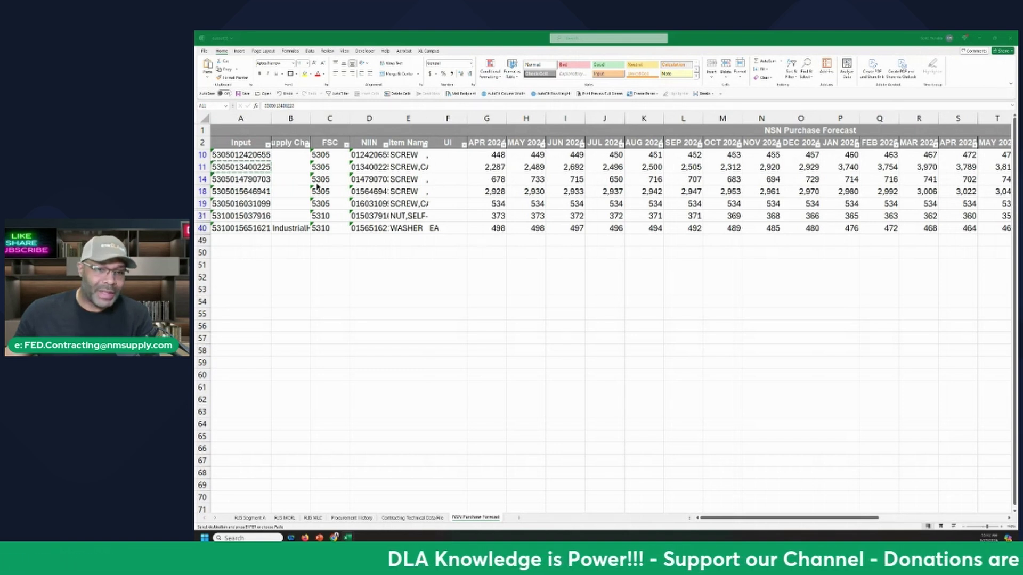
pyautogui.hotkey('alt', 'Tab')
pyautogui.click(807, 158)
pyautogui.click(858, 170)
pyautogui.click(930, 158)
pyautogui.hotkey('ctrl', 'v')
pyautogui.click(1008, 157)
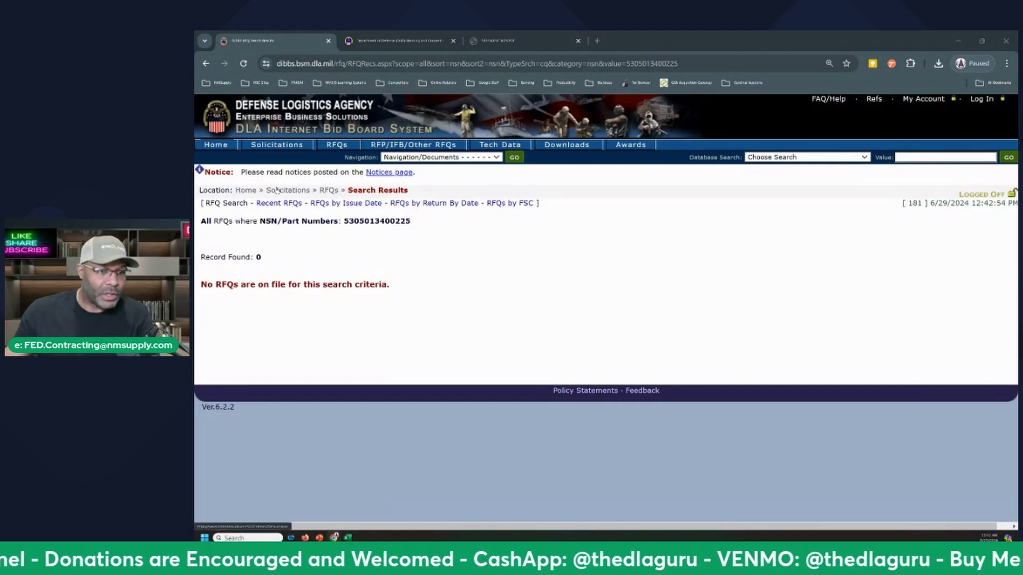
pyautogui.hotkey('alt', 'Tab')
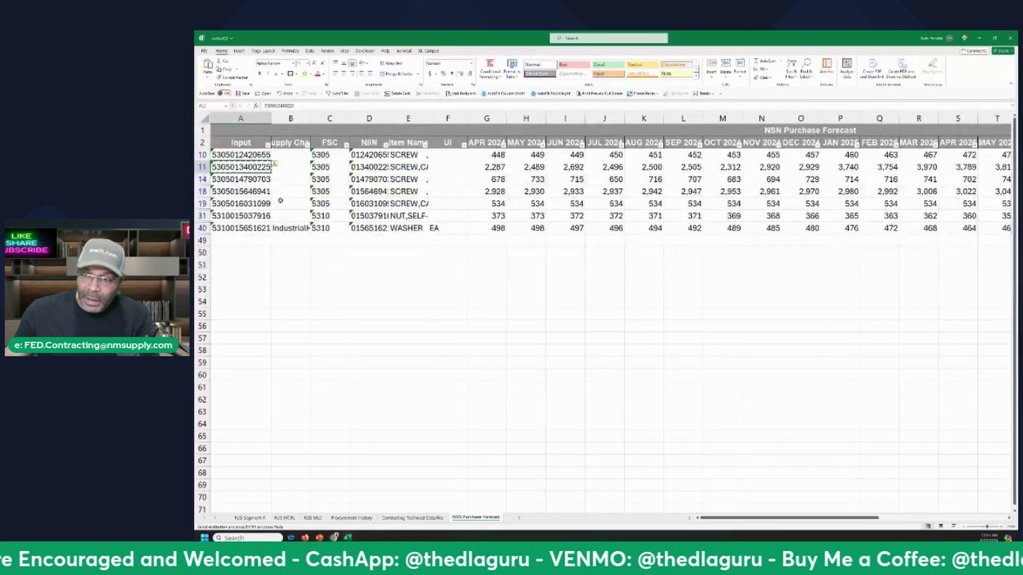
pyautogui.click(263, 180)
pyautogui.hotkey('ctrl', 'c')
pyautogui.hotkey('alt', 'Tab')
pyautogui.click(788, 157)
pyautogui.click(789, 174)
pyautogui.click(964, 157)
pyautogui.hotkey('ctrl', 'v')
pyautogui.click(1007, 159)
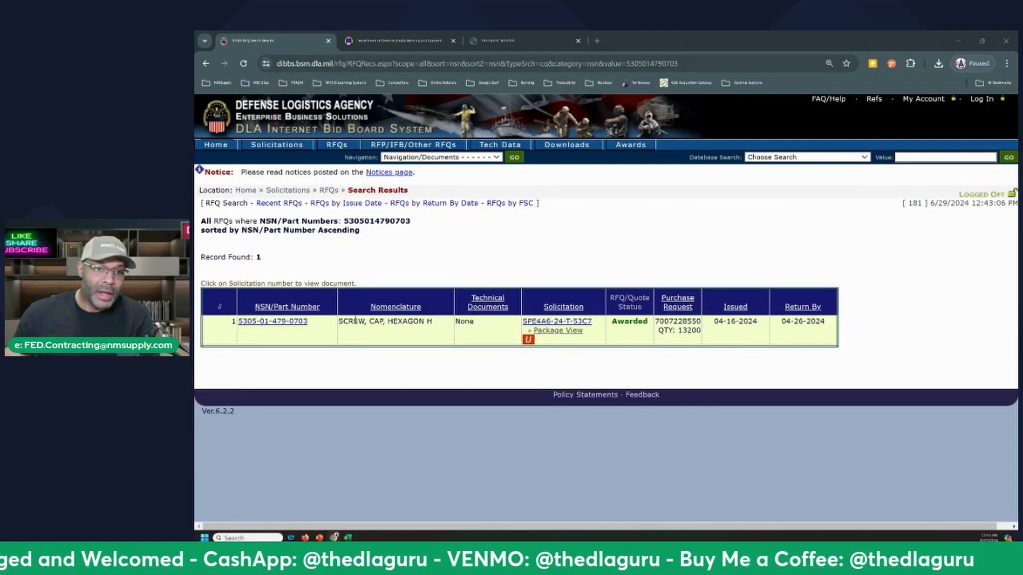
pyautogui.hotkey('alt', 'Tab')
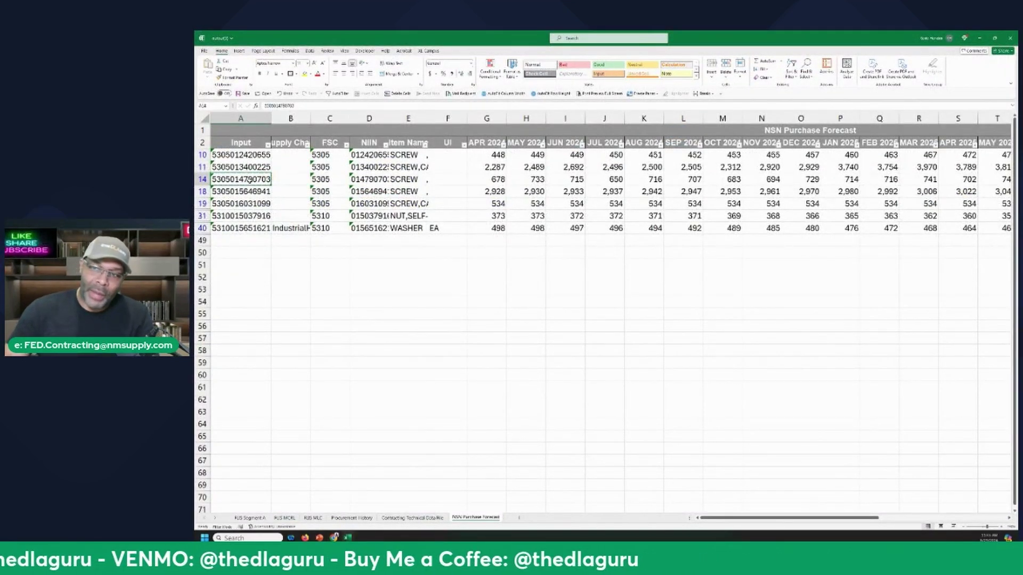
pyautogui.press('Right')
pyautogui.press('Right')
pyautogui.press('Right')
pyautogui.press('Right')
pyautogui.press('Right')
pyautogui.press('Right')
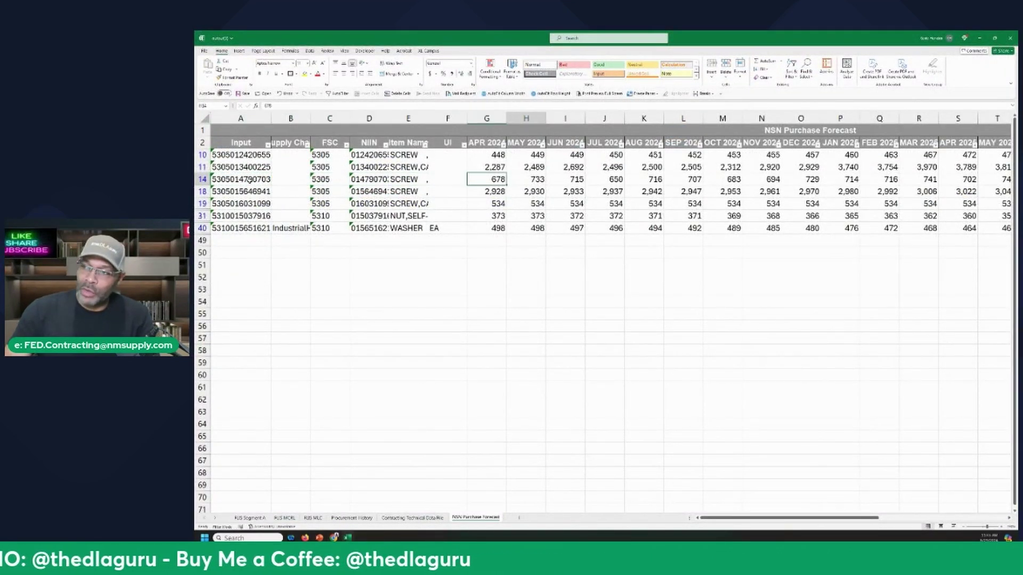
pyautogui.press('Right')
pyautogui.press('Right')
pyautogui.press('Right')
pyautogui.press('Right')
pyautogui.press('Right')
pyautogui.press('Right')
pyautogui.press('Right')
pyautogui.press('Right')
pyautogui.press('Right')
pyautogui.press('Right')
pyautogui.press('Right')
pyautogui.press('Right')
pyautogui.press('Right')
pyautogui.press('Right')
pyautogui.press('Right')
pyautogui.press('Right')
pyautogui.press('Right')
pyautogui.press('Right')
pyautogui.press('Right')
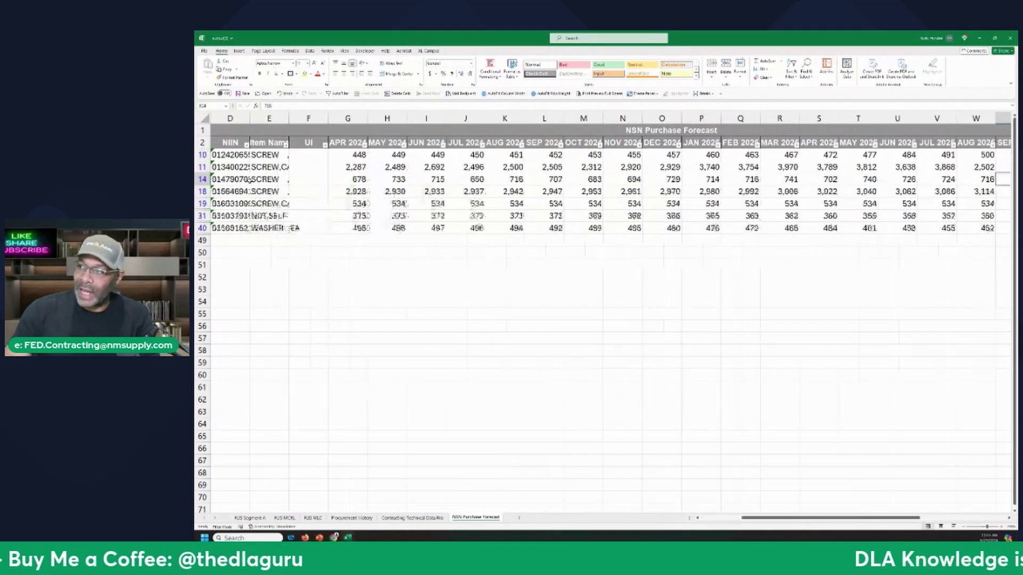
pyautogui.press('Right')
pyautogui.press('Right')
pyautogui.press('Right')
pyautogui.press('Right')
pyautogui.press('Right')
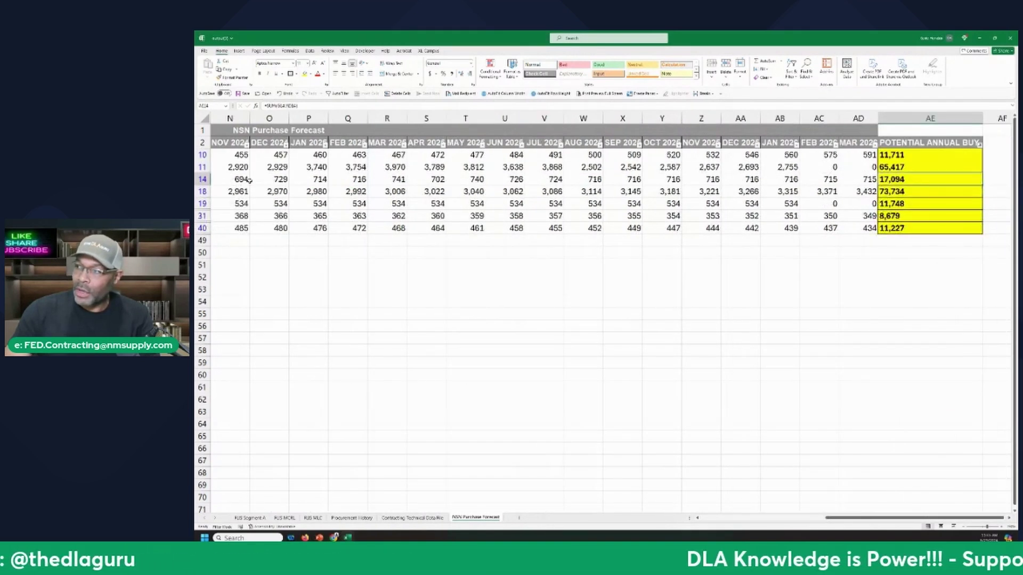
pyautogui.press('Left')
pyautogui.press('Left')
pyautogui.press('Right')
pyautogui.press('Right')
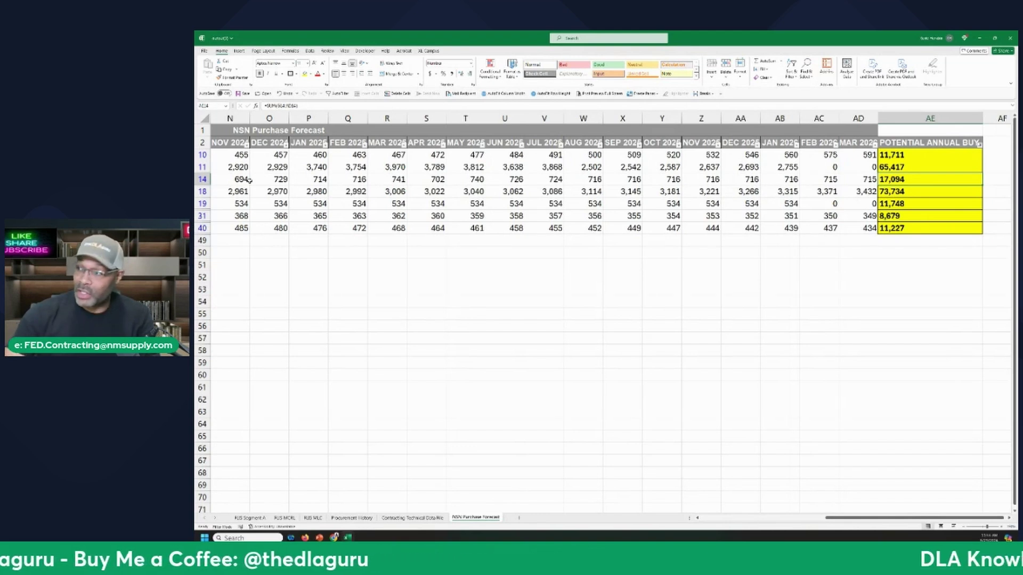
pyautogui.press('Down')
pyautogui.press('Left')
pyautogui.press('Left')
pyautogui.press('Left')
pyautogui.press('Left')
pyautogui.press('Left')
pyautogui.press('Left')
pyautogui.press('Left')
pyautogui.press('Left')
pyautogui.press('Left')
pyautogui.press('Left')
pyautogui.press('Left')
pyautogui.press('Left')
pyautogui.press('Left')
pyautogui.press('Left')
pyautogui.press('Left')
pyautogui.press('Left')
pyautogui.press('Left')
pyautogui.press('Left')
pyautogui.press('Left')
pyautogui.press('Left')
pyautogui.press('Left')
pyautogui.press('Left')
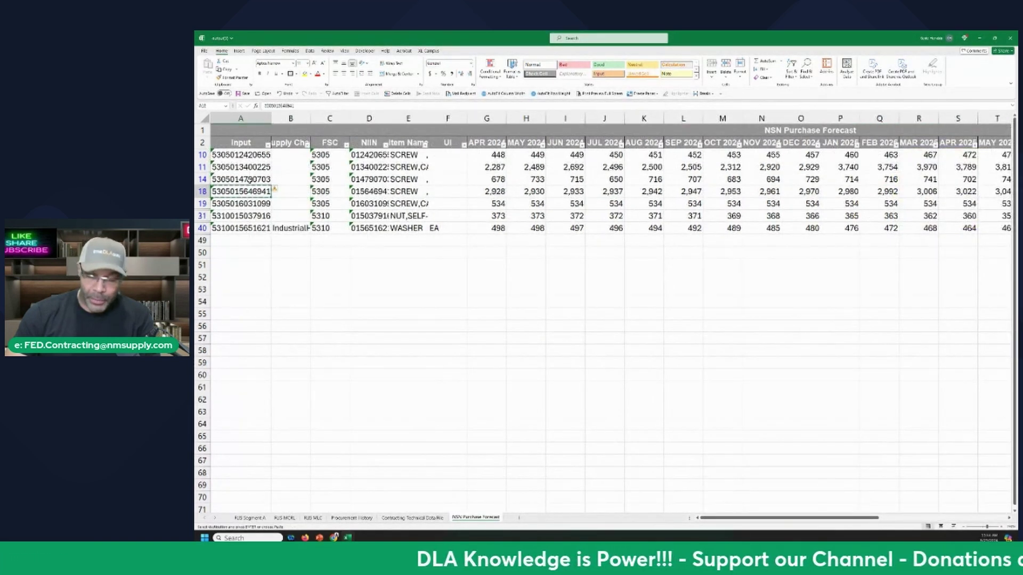
pyautogui.hotkey('ctrl', 'c')
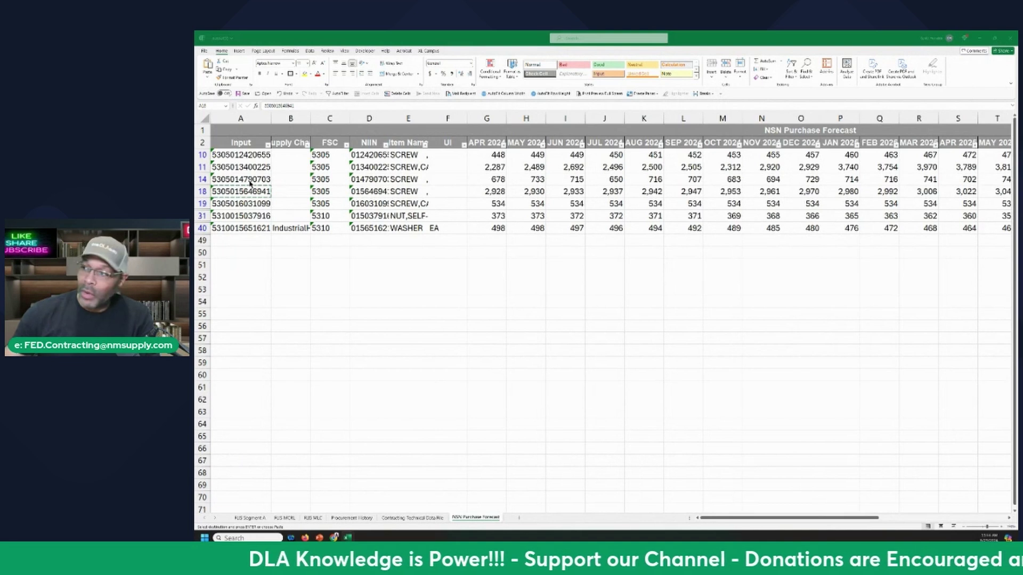
pyautogui.hotkey('alt', 'Tab')
pyautogui.click(808, 158)
pyautogui.click(783, 172)
pyautogui.click(976, 159)
pyautogui.hotkey('ctrl', 'v')
pyautogui.click(1009, 158)
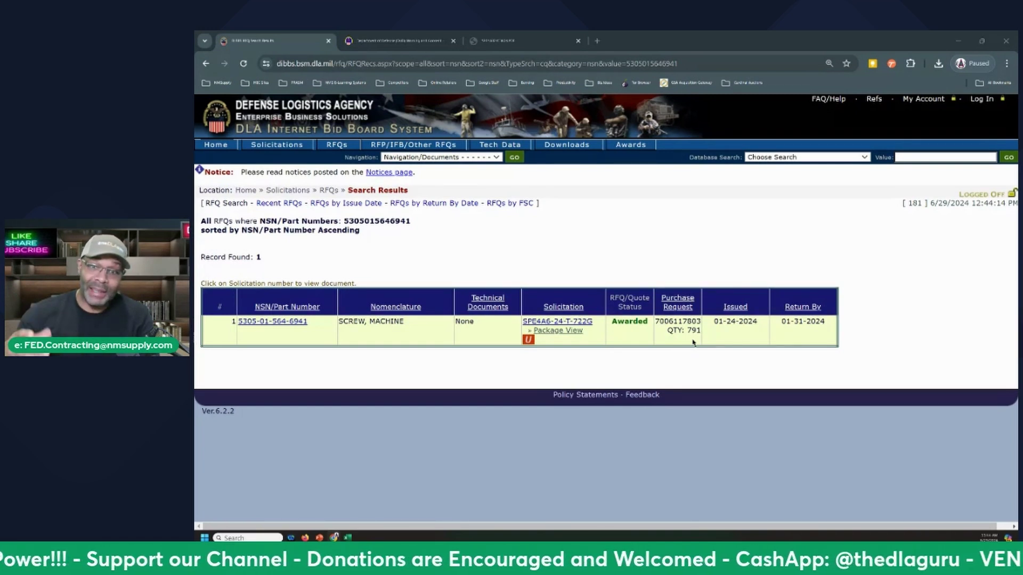
pyautogui.hotkey('alt', 'Tab')
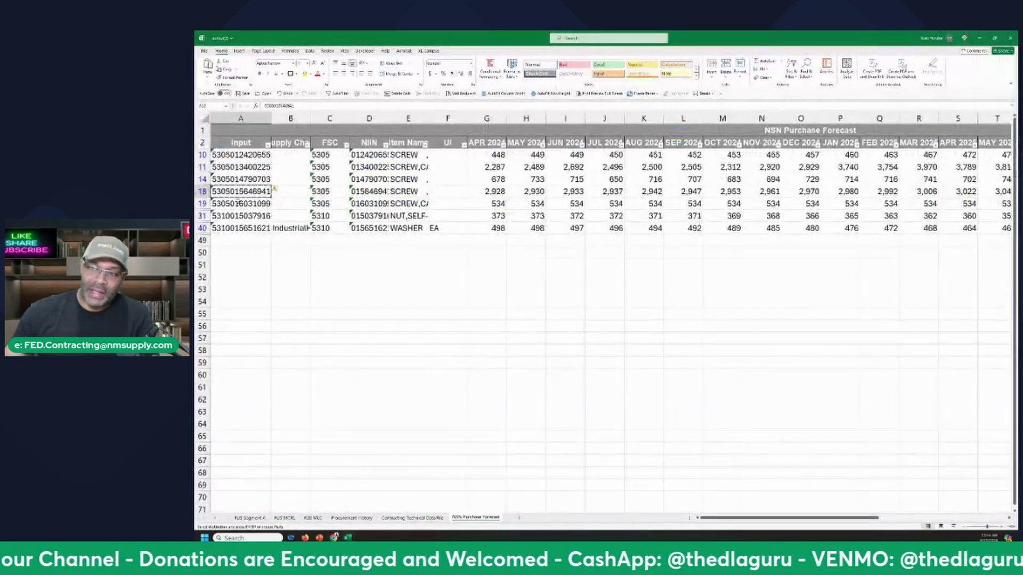
pyautogui.hotkey('ctrl', 'c')
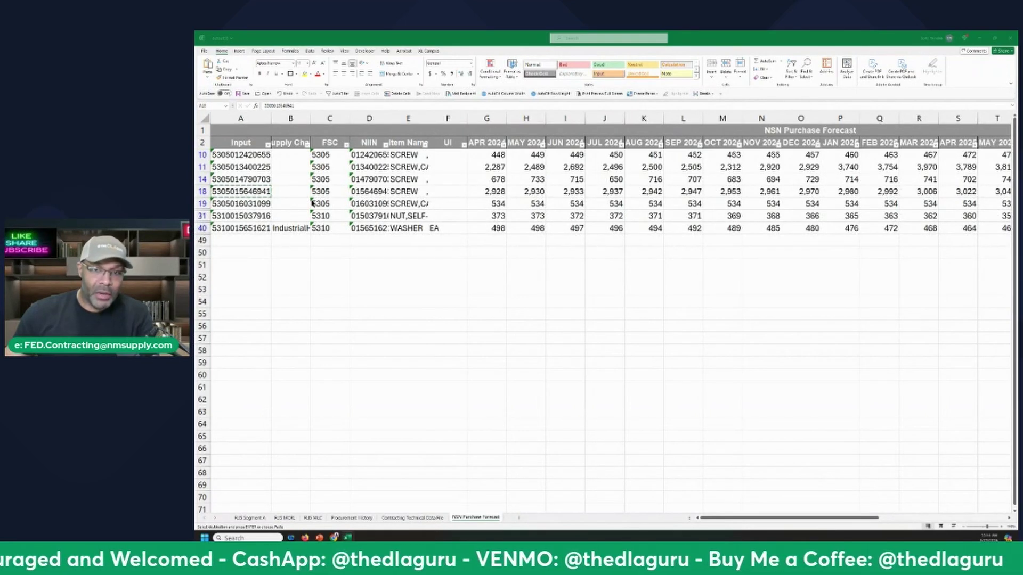
pyautogui.hotkey('alt', 'Tab')
pyautogui.click(273, 117)
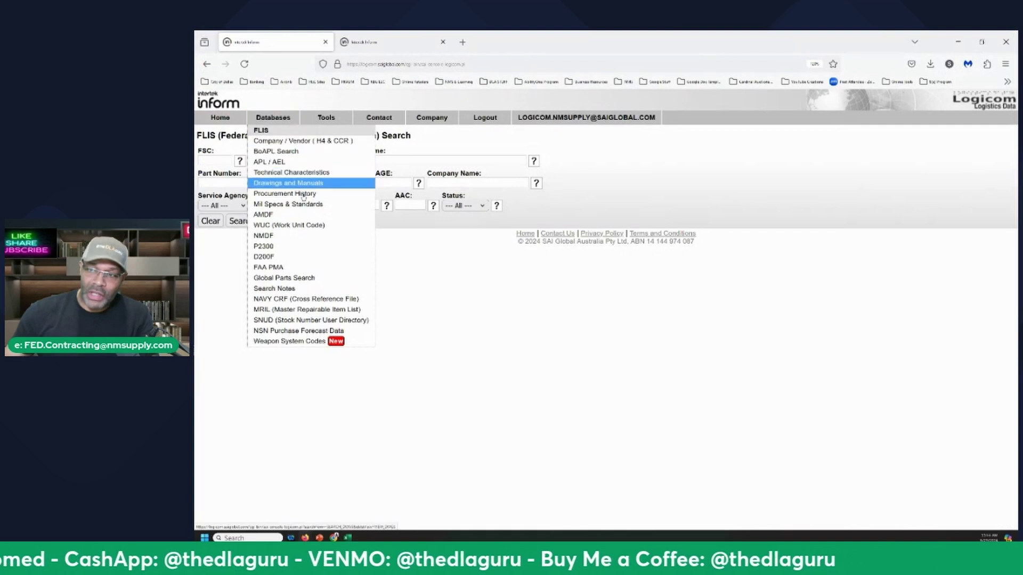
pyautogui.click(298, 161)
pyautogui.hotkey('ctrl', 'v')
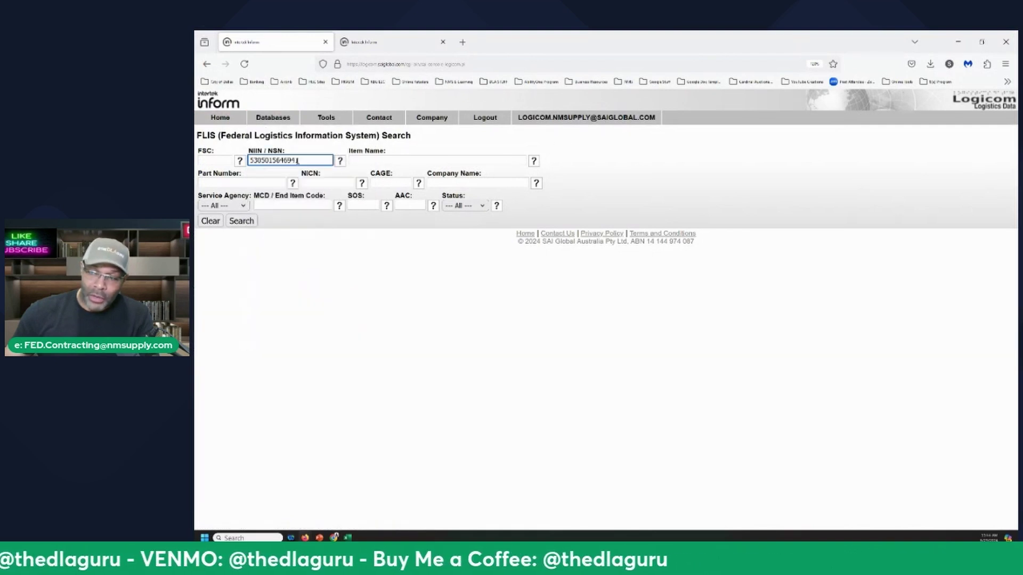
pyautogui.click(244, 223)
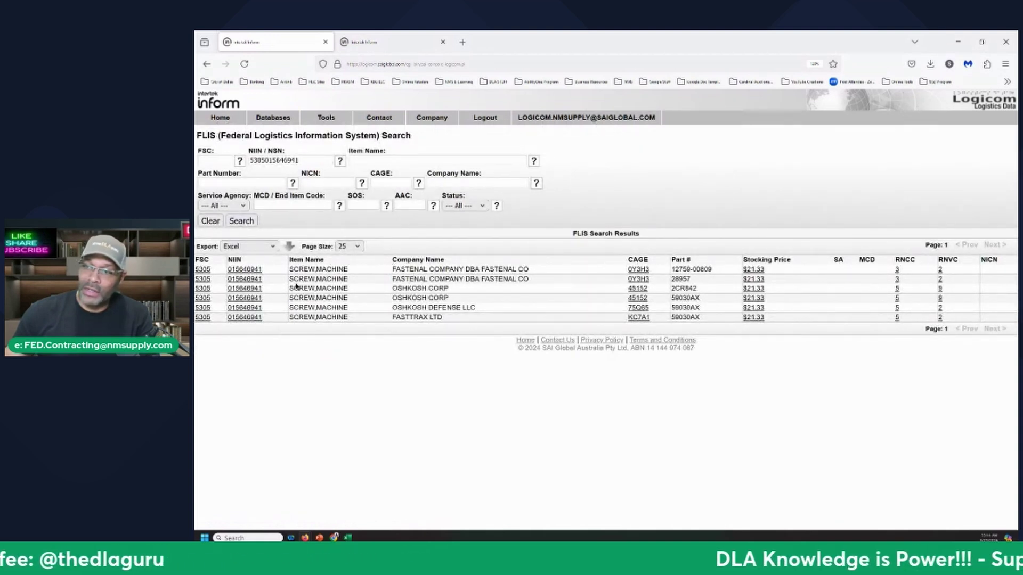
# - Open the first result's NIIN record in an enlarged window and view its procurement history
pyautogui.click(240, 272)
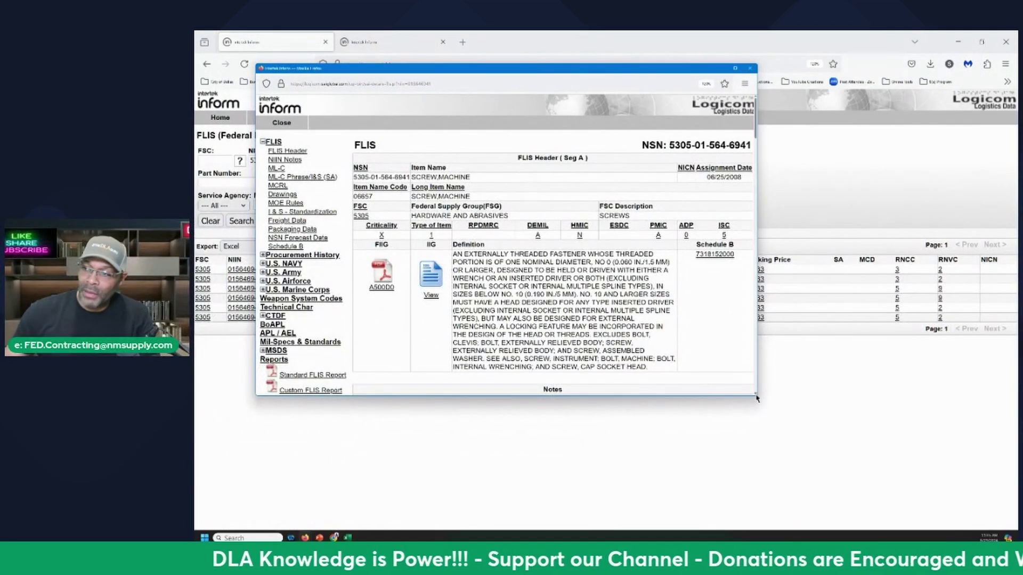
pyautogui.moveTo(756, 399); pyautogui.dragTo(875, 454)
pyautogui.moveTo(919, 479); pyautogui.dragTo(929, 489)
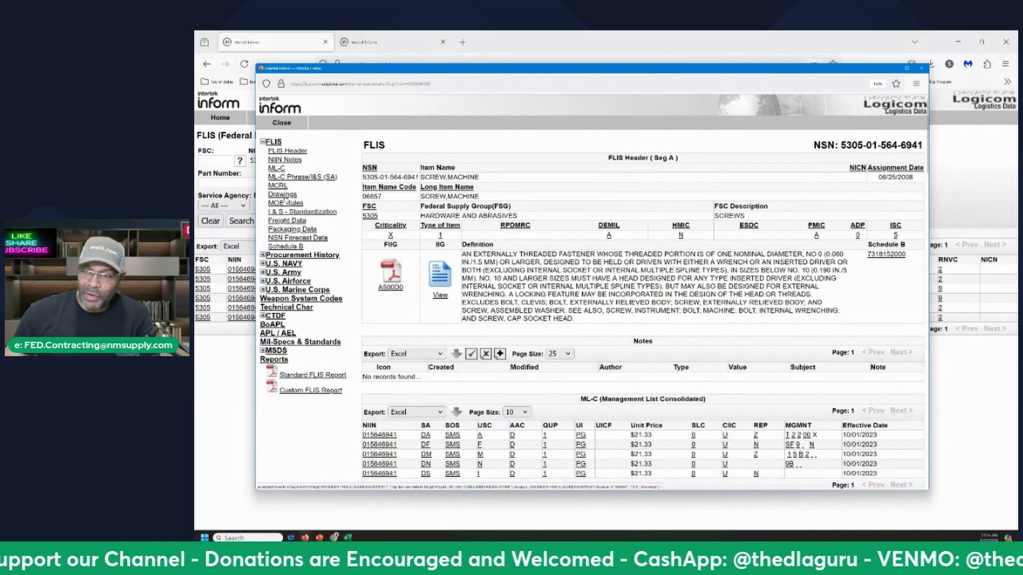
pyautogui.click(288, 255)
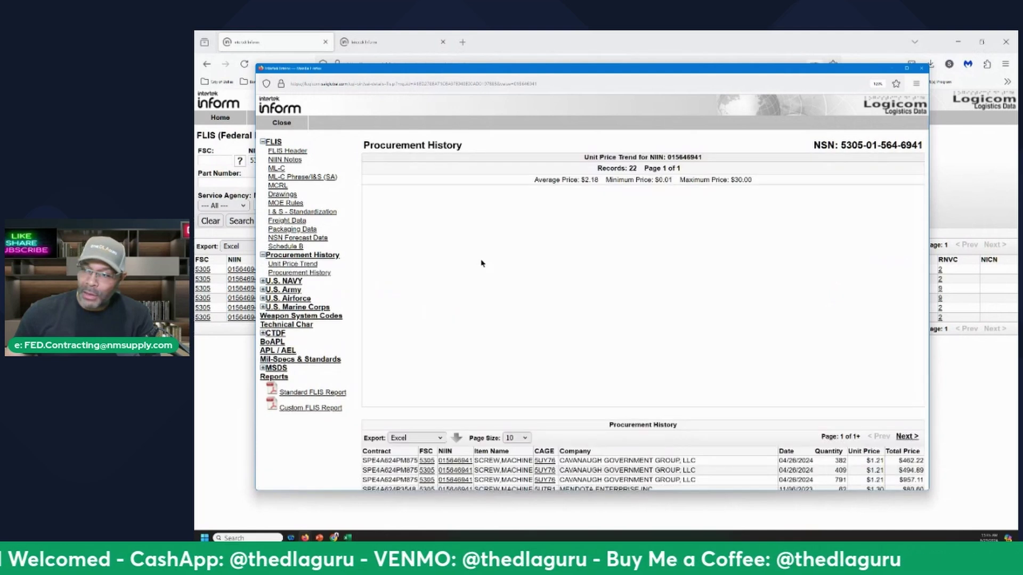
pyautogui.scroll(-3, 564, 258)
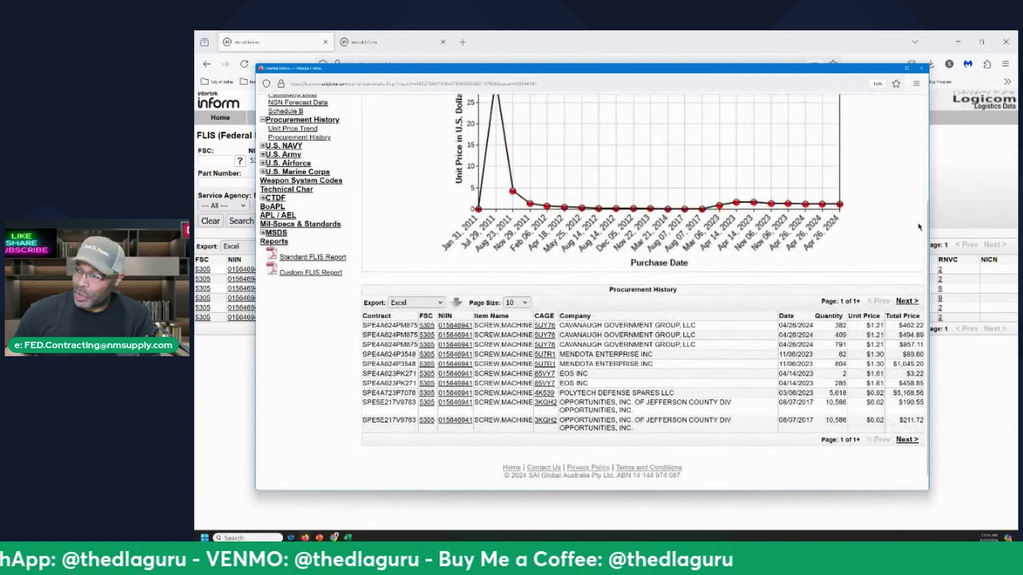
pyautogui.moveTo(929, 206); pyautogui.dragTo(980, 206)
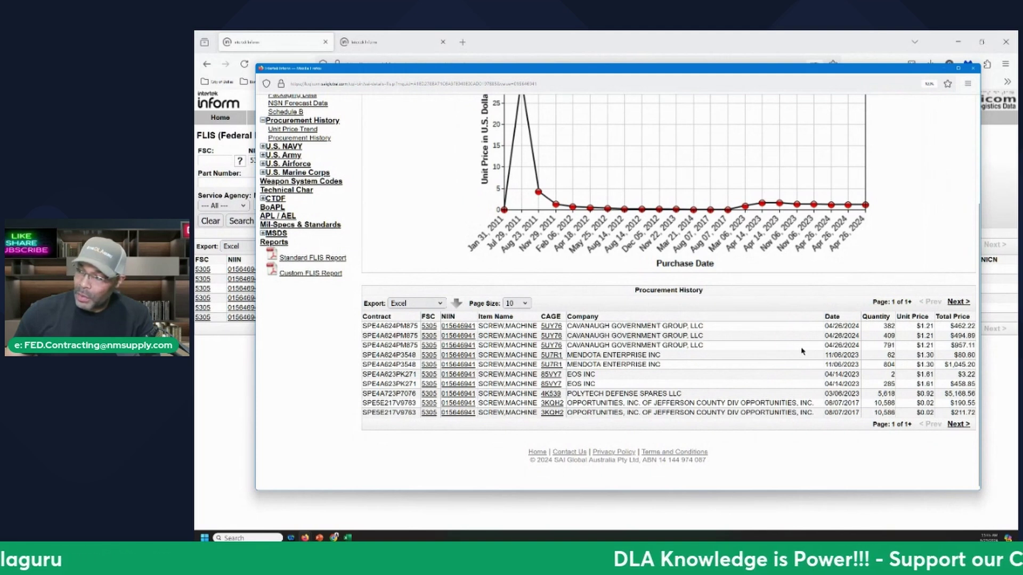
# - Highlight the 791 quantity in the procurement history and set the page size to 100
pyautogui.doubleClick(887, 346)
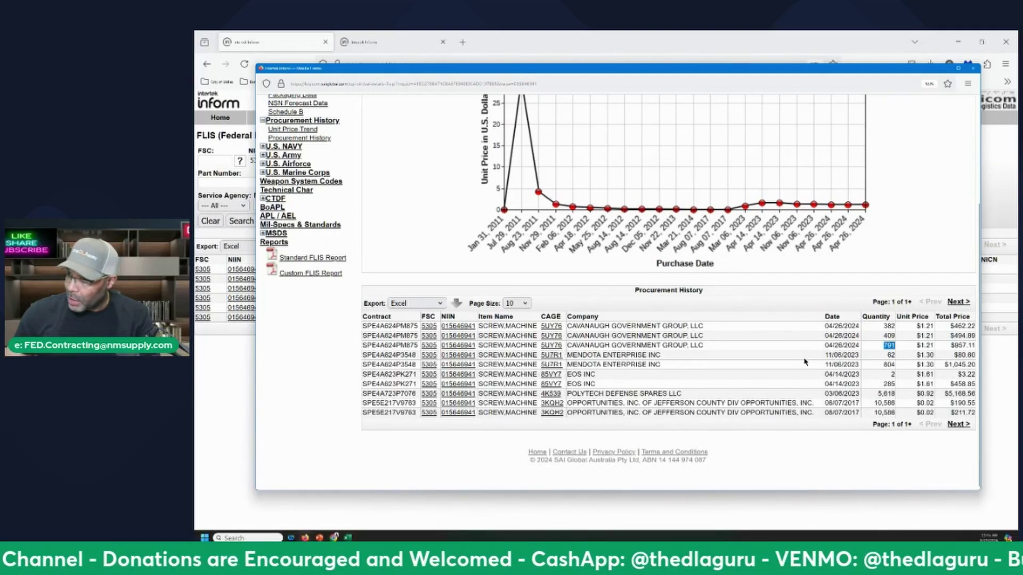
pyautogui.click(517, 303)
pyautogui.click(518, 382)
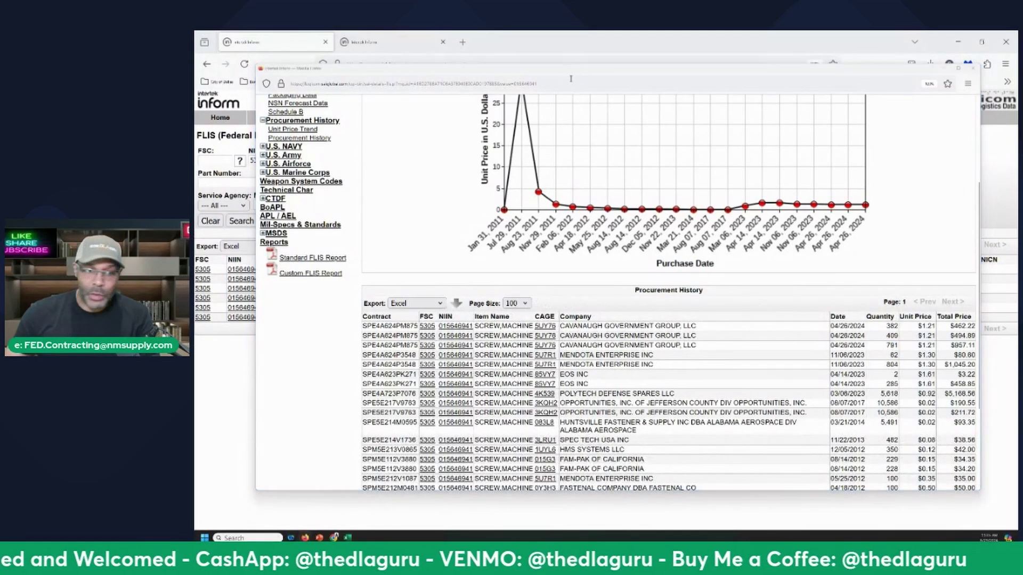
# - Switch to DIBBS, open the package view of solicitation SPE4A6-24-T-722G, and check its award date, quantity and awardee's CAGE information
pyautogui.hotkey('alt', 'Tab')
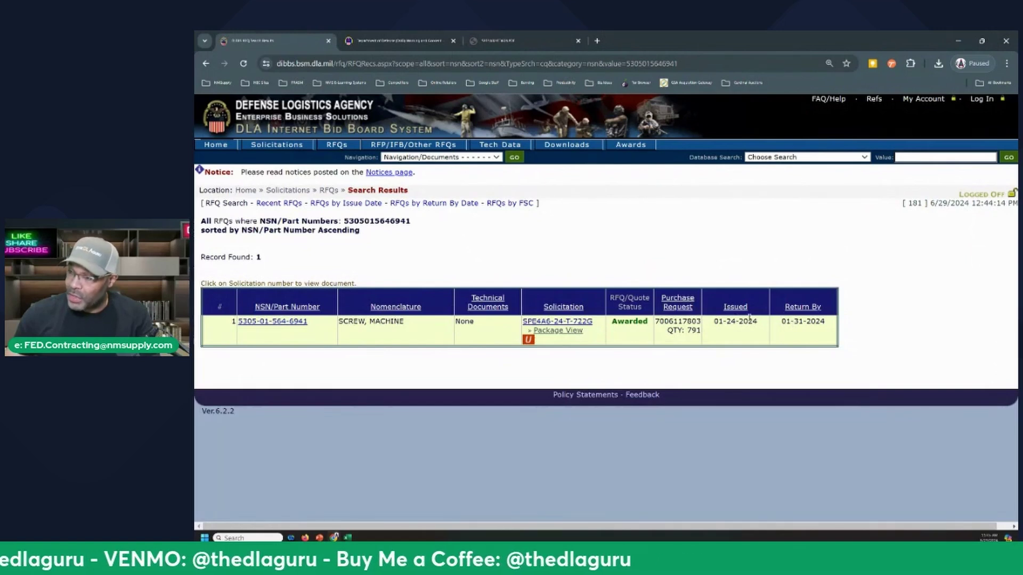
pyautogui.click(572, 334)
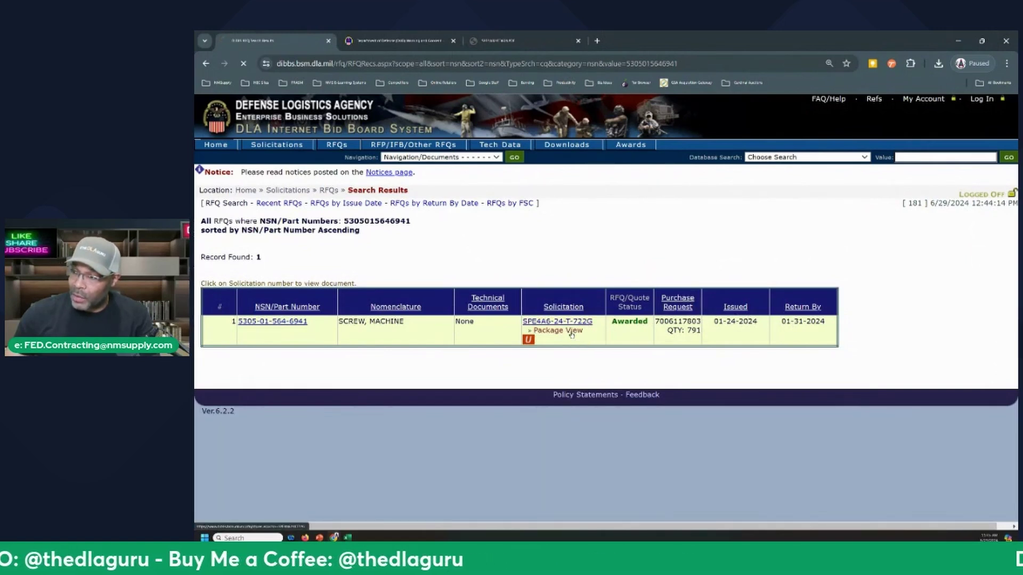
pyautogui.scroll(-1, 481, 286)
pyautogui.scroll(-1, 481, 286)
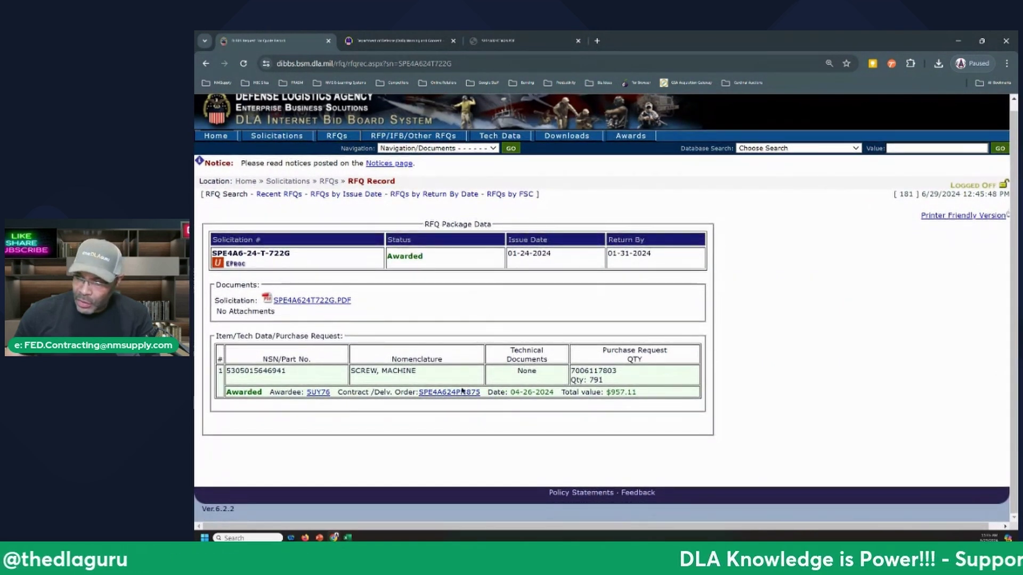
pyautogui.moveTo(517, 392); pyautogui.dragTo(534, 393)
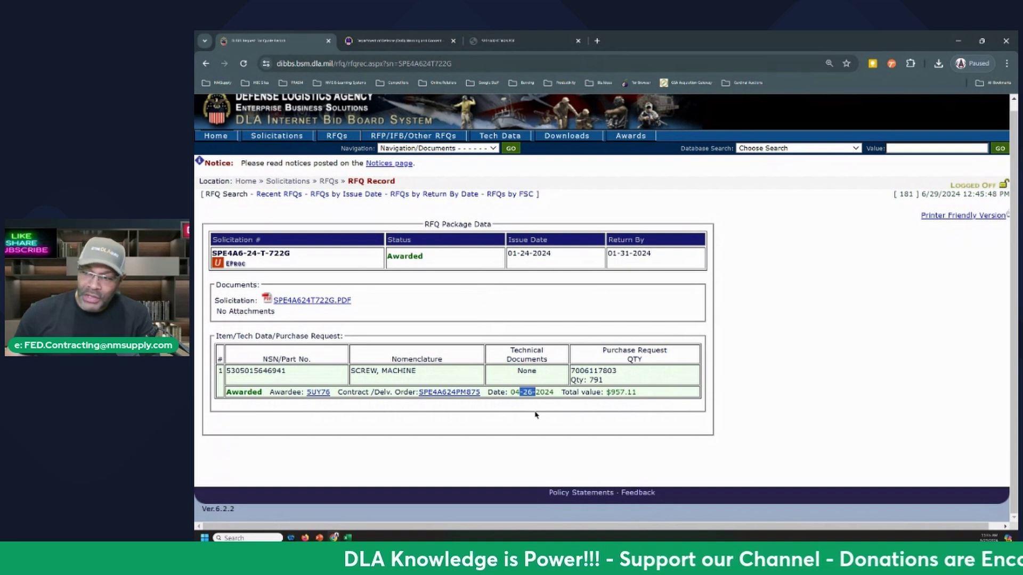
pyautogui.doubleClick(596, 380)
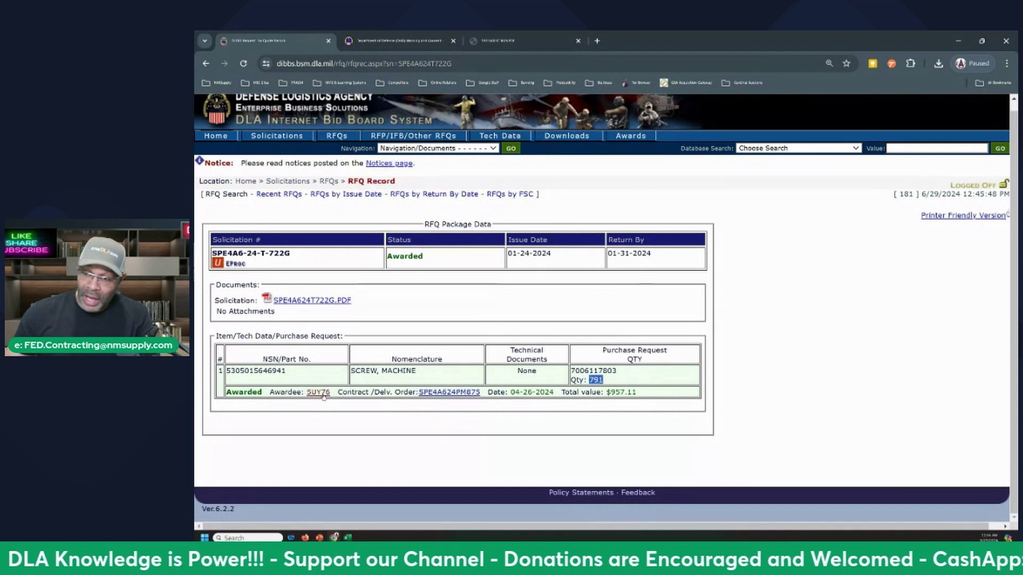
pyautogui.click(319, 393)
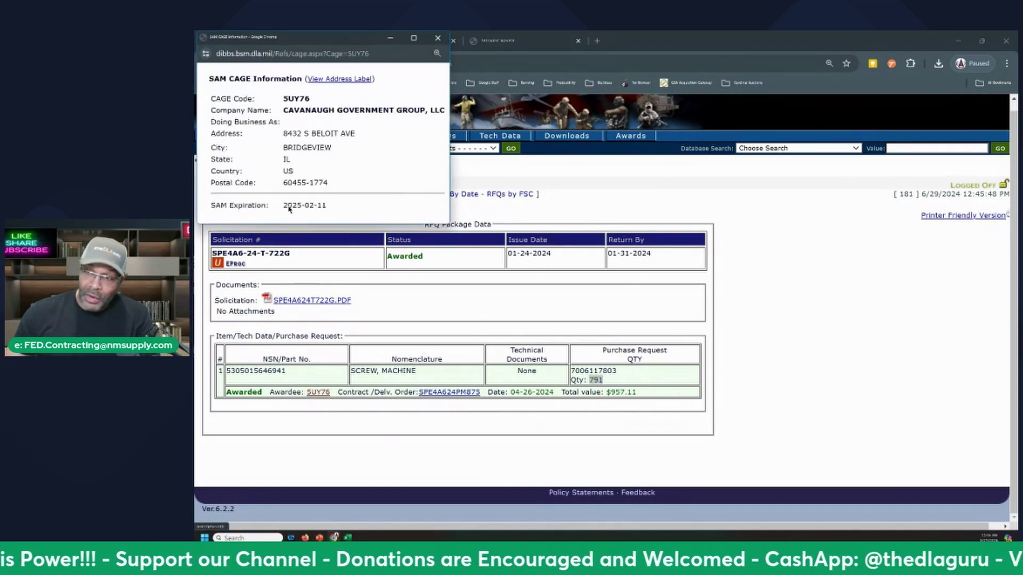
pyautogui.click(438, 39)
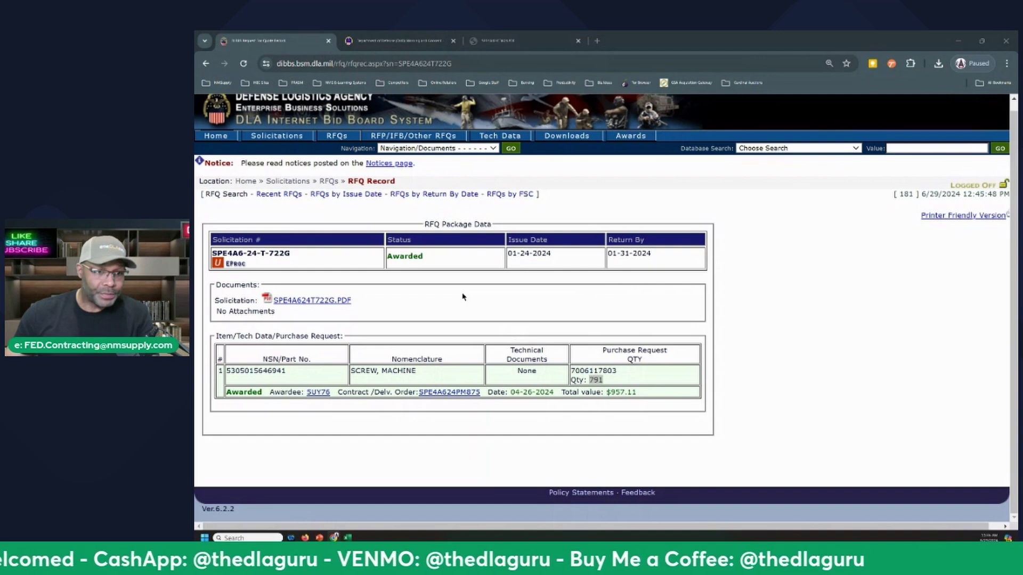
# - Return to the Logicom procurement history and review the full list of past awards for NIIN 015646941
pyautogui.hotkey('alt', 'Tab')
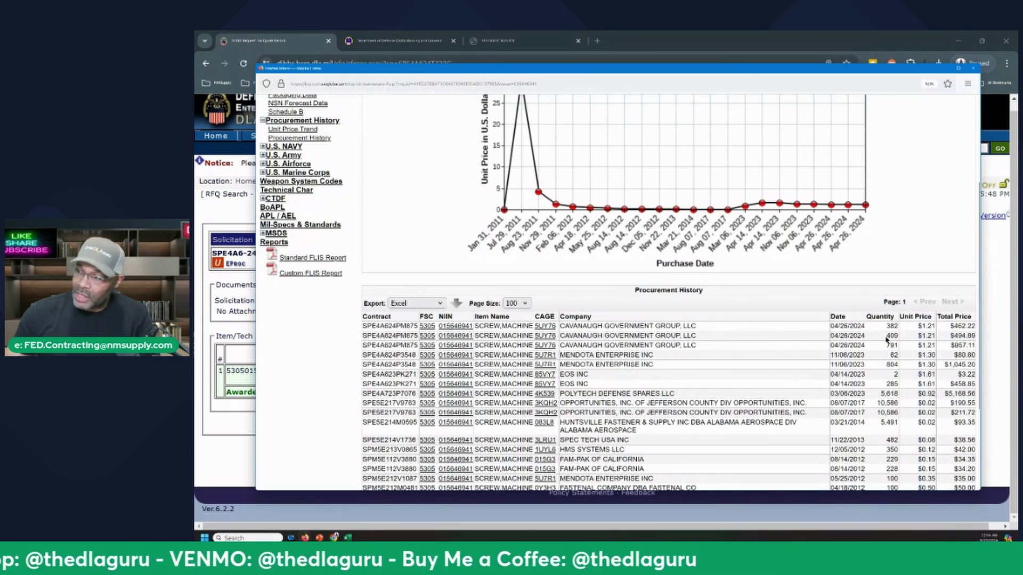
pyautogui.scroll(-3, 856, 329)
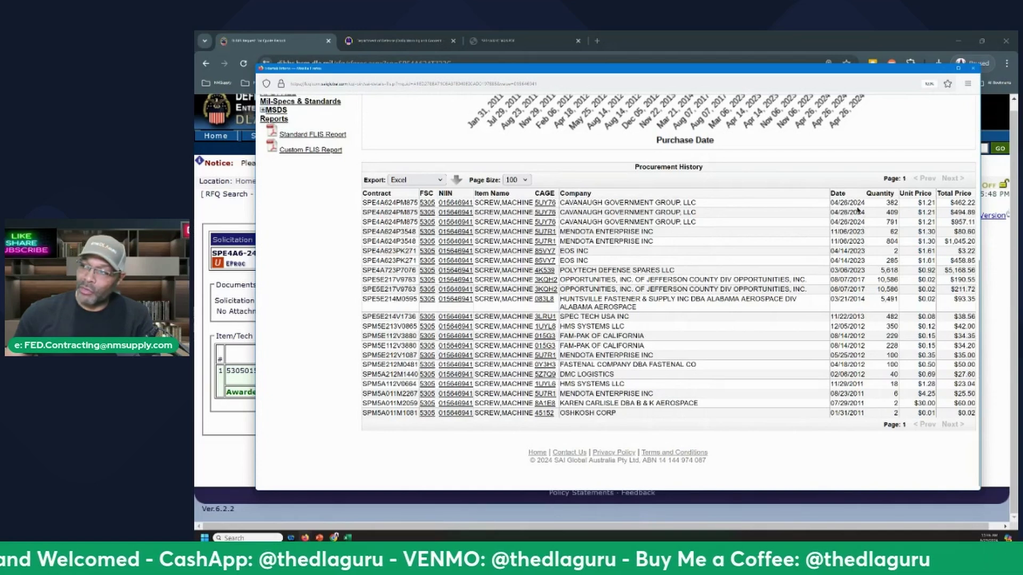
pyautogui.scroll(2, 861, 204)
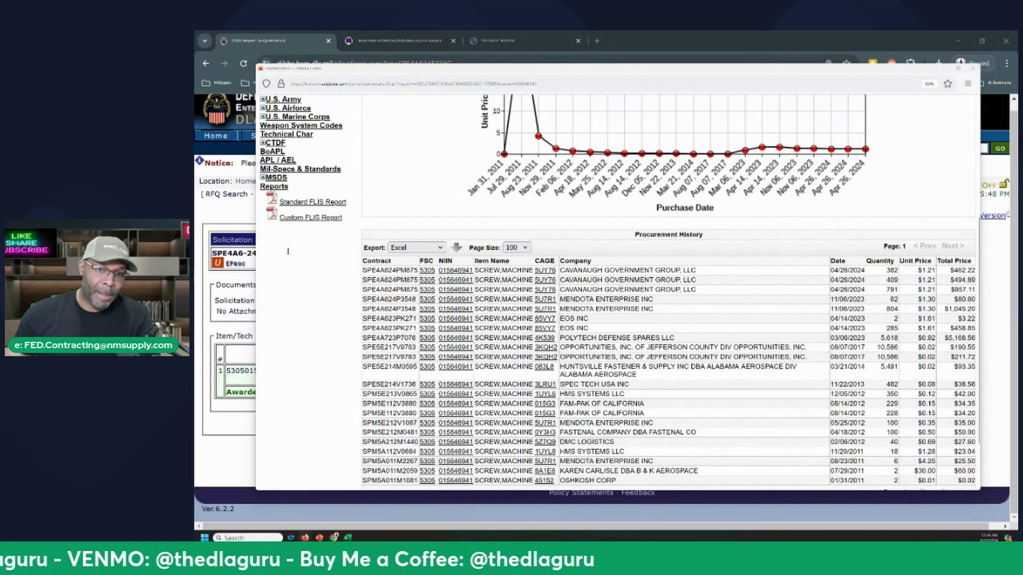
pyautogui.hotkey('alt', 'Tab')
pyautogui.press('Right')
pyautogui.press('Right')
pyautogui.press('Right')
pyautogui.press('Right')
pyautogui.press('Right')
pyautogui.press('Right')
pyautogui.press('Right')
pyautogui.press('Right')
pyautogui.press('Right')
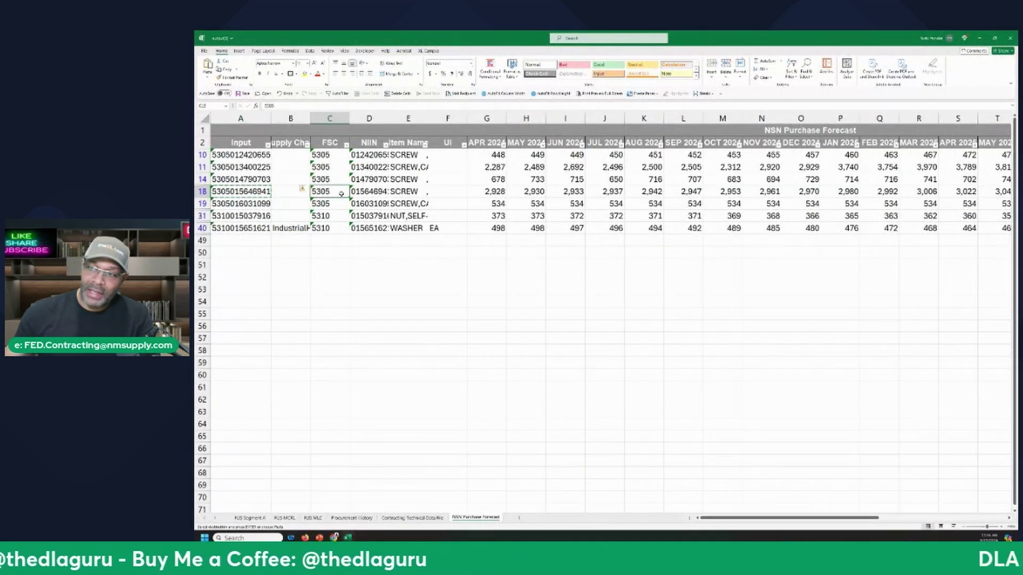
pyautogui.press('Right')
pyautogui.press('Right')
pyautogui.press('Right')
pyautogui.press('Right')
pyautogui.press('Right')
pyautogui.press('Right')
pyautogui.press('Right')
pyautogui.press('Right')
pyautogui.press('Right')
pyautogui.press('Right')
pyautogui.press('Right')
pyautogui.press('Right')
pyautogui.press('Right')
pyautogui.press('Right')
pyautogui.press('Right')
pyautogui.press('Right')
pyautogui.press('Right')
pyautogui.press('Right')
pyautogui.press('Right')
pyautogui.press('Right')
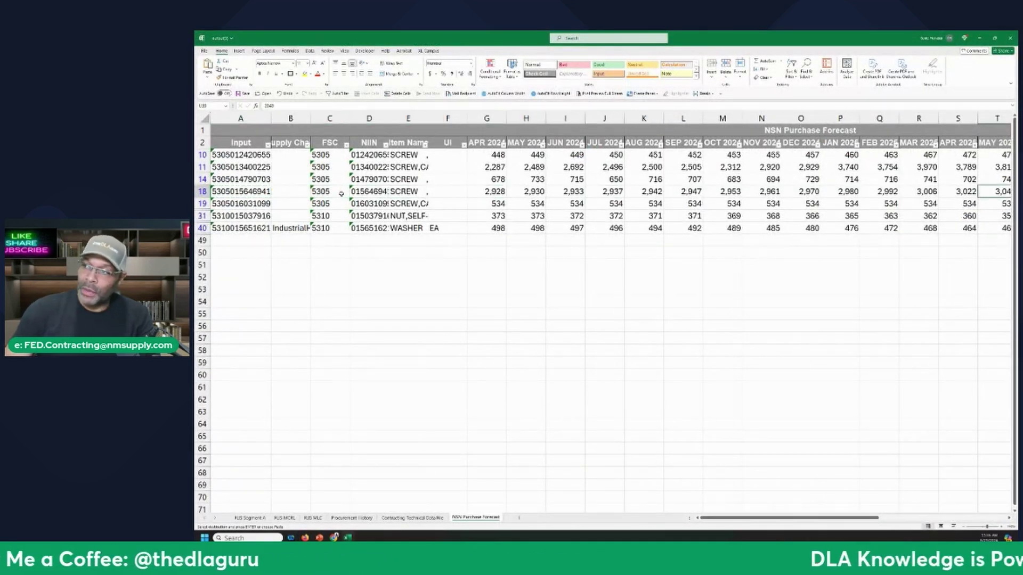
pyautogui.press('Left')
pyautogui.press('Left')
pyautogui.press('Left')
pyautogui.press('Left')
pyautogui.press('Left')
pyautogui.press('Left')
pyautogui.press('Left')
pyautogui.press('Left')
pyautogui.press('Left')
pyautogui.press('Left')
pyautogui.press('Left')
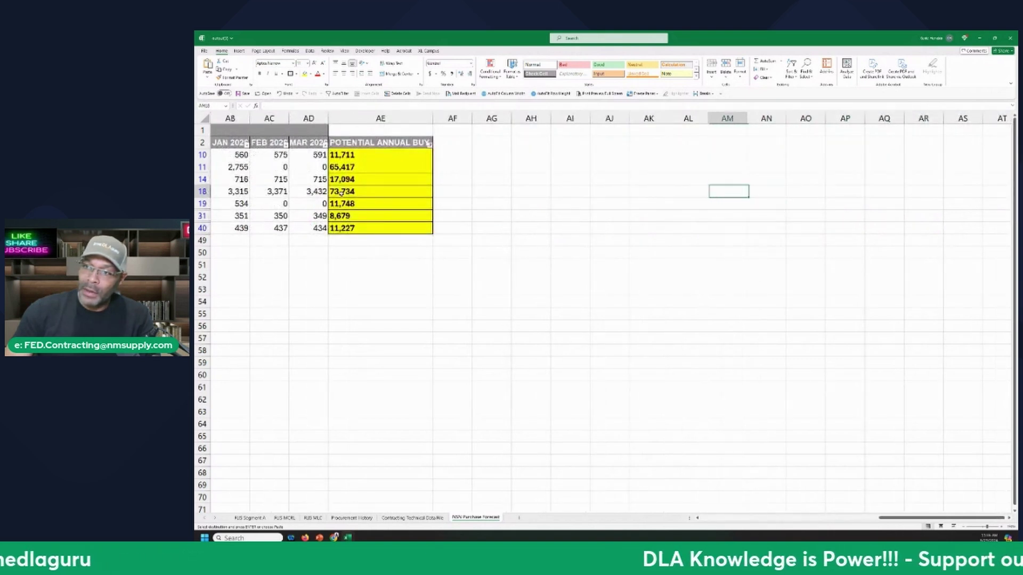
pyautogui.press('Left')
pyautogui.press('Right')
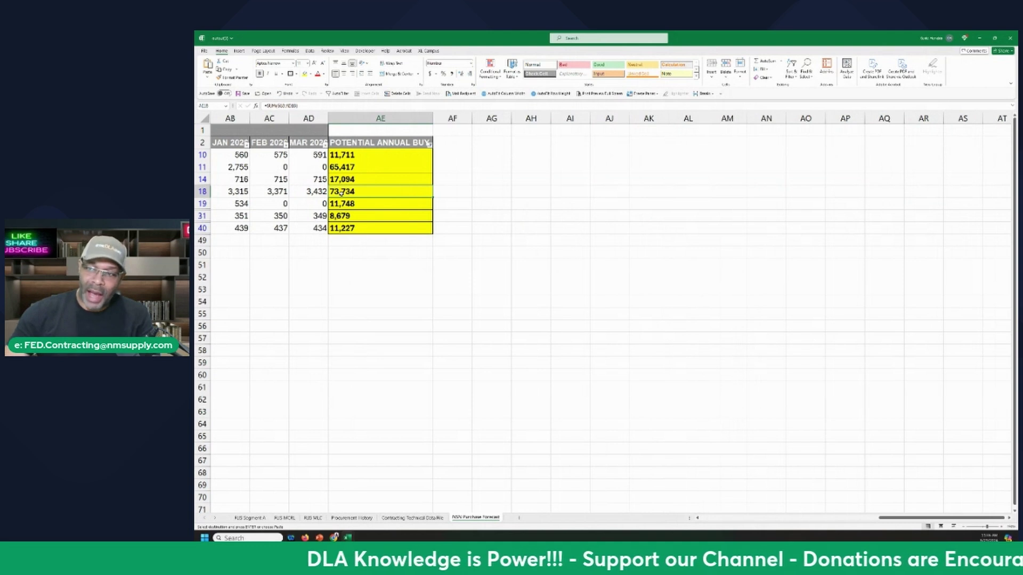
pyautogui.press('Left')
pyautogui.press('Left')
pyautogui.press('Left')
pyautogui.press('Left')
pyautogui.press('Left')
pyautogui.press('Left')
pyautogui.press('Left')
pyautogui.press('Left')
pyautogui.press('Left')
pyautogui.press('Left')
pyautogui.press('Left')
pyautogui.press('Left')
pyautogui.press('Left')
pyautogui.press('Left')
pyautogui.press('Left')
pyautogui.press('Left')
pyautogui.press('Left')
pyautogui.press('Left')
pyautogui.press('Left')
pyautogui.press('Left')
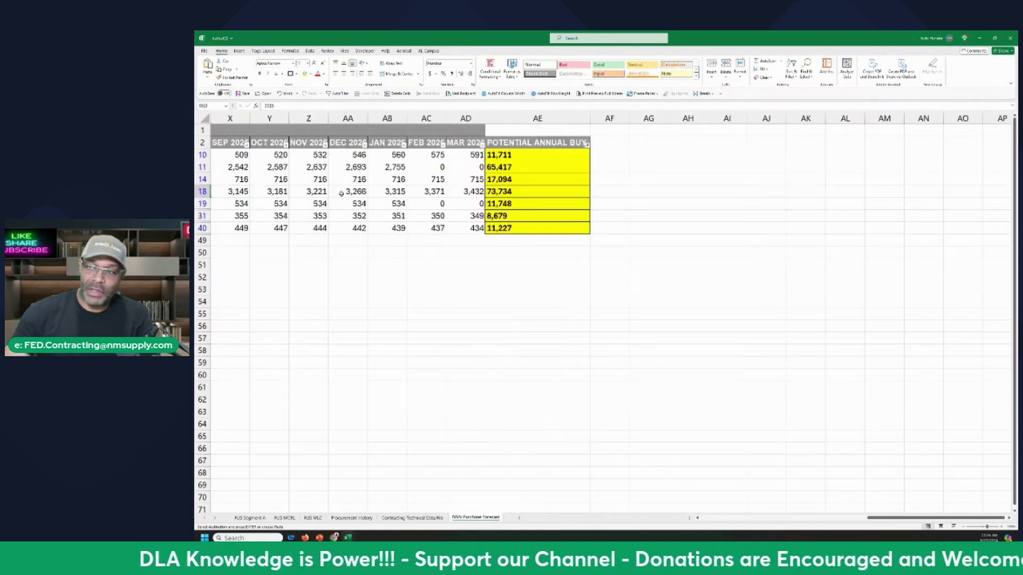
pyautogui.press('Left')
pyautogui.press('Left')
pyautogui.press('Left')
pyautogui.press('Left')
pyautogui.press('Left')
pyautogui.press('Left')
pyautogui.press('Left')
pyautogui.press('Left')
pyautogui.hotkey('ctrl', 'c')
pyautogui.press('Right')
pyautogui.press('Right')
pyautogui.press('Right')
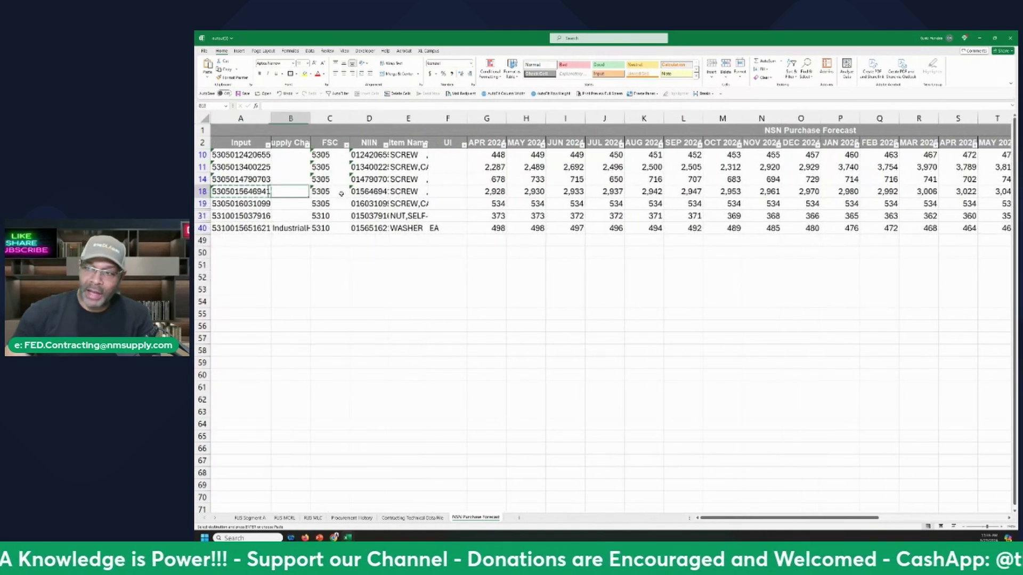
pyautogui.hotkey('ctrl', 'c')
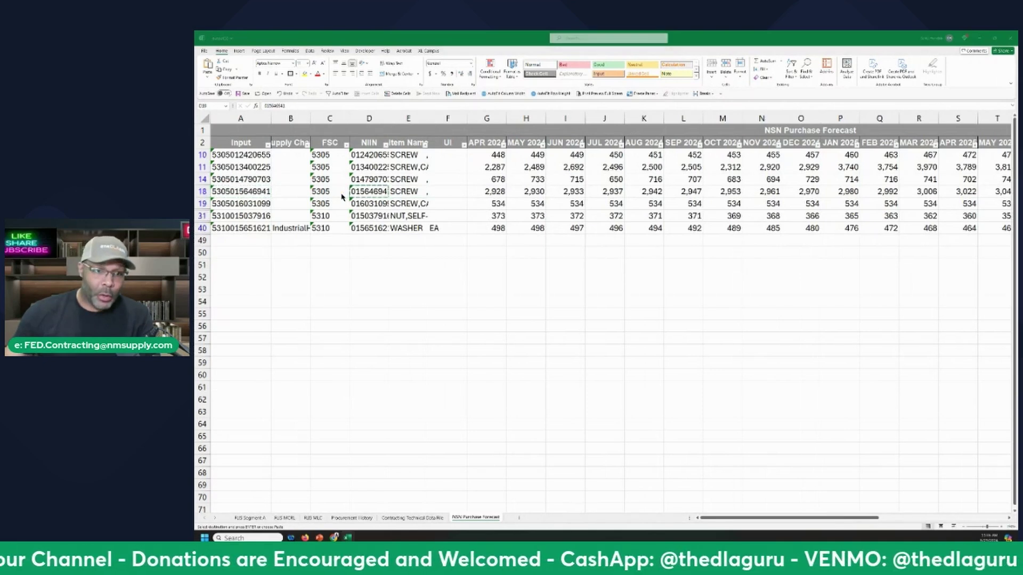
# - Switch to DIBBS and log in to the vendor account
pyautogui.hotkey('alt', 'Tab')
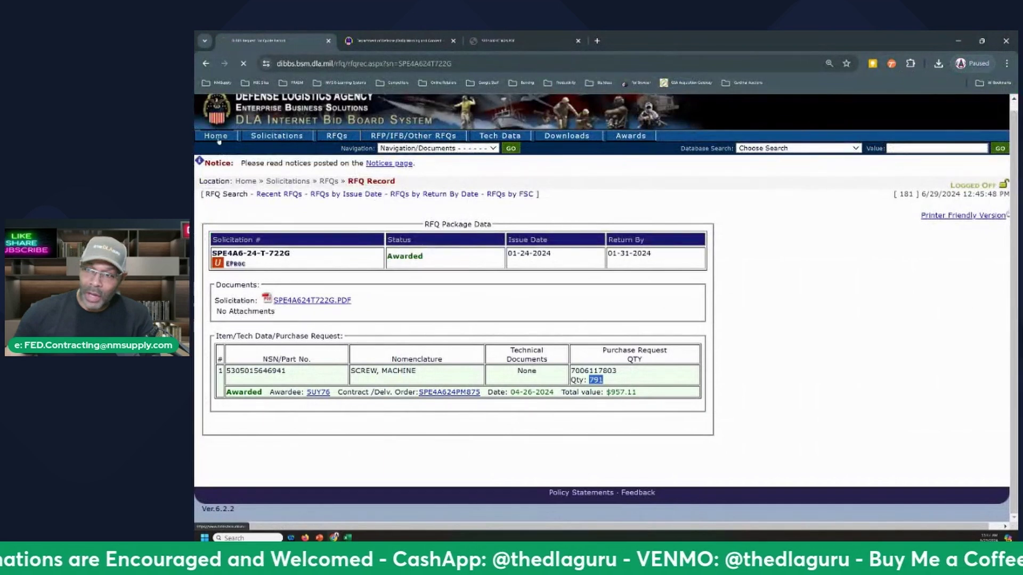
pyautogui.click(819, 235)
pyautogui.click(619, 299)
pyautogui.scroll(-1, 462, 298)
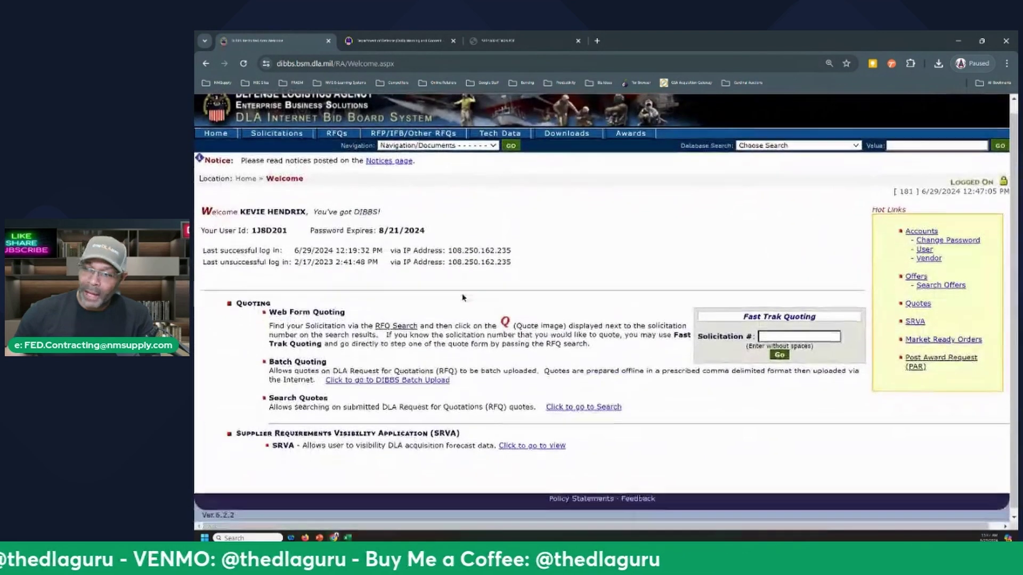
# - Go to the DIBBS home page and open the Supplier Requirements Visibility Application (SRVA) from its references
pyautogui.click(219, 128)
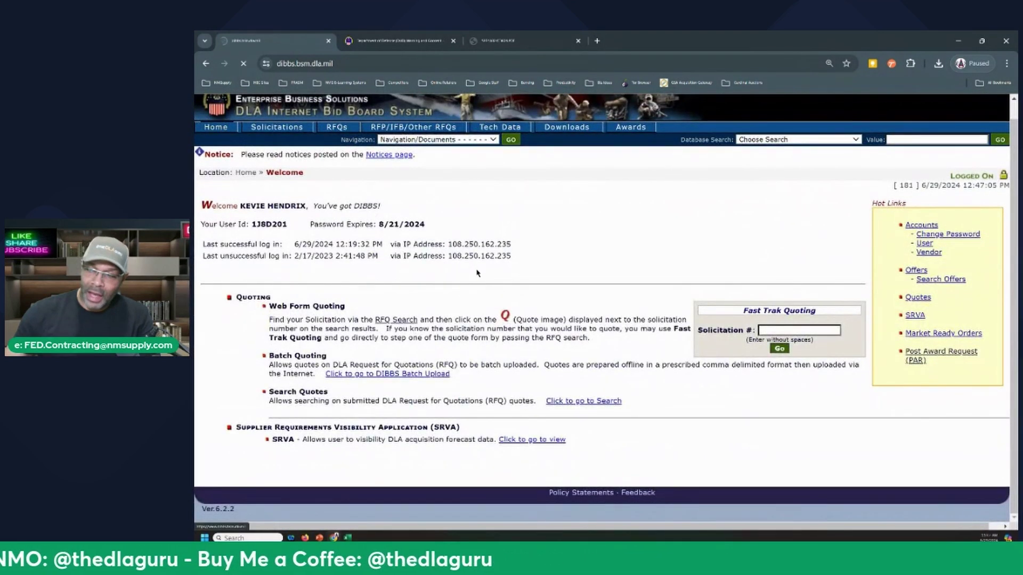
pyautogui.scroll(-8, 501, 299)
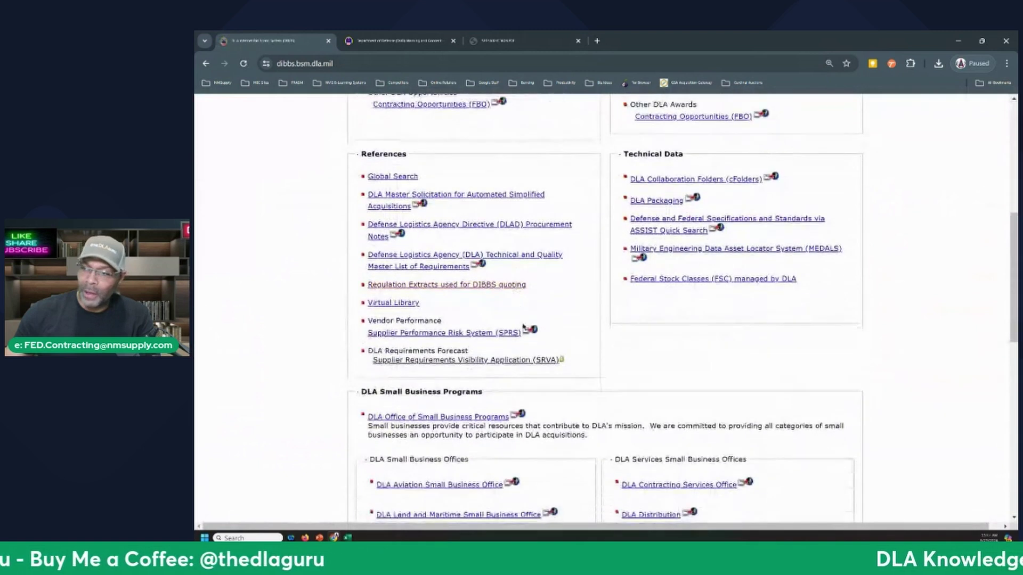
pyautogui.click(519, 360)
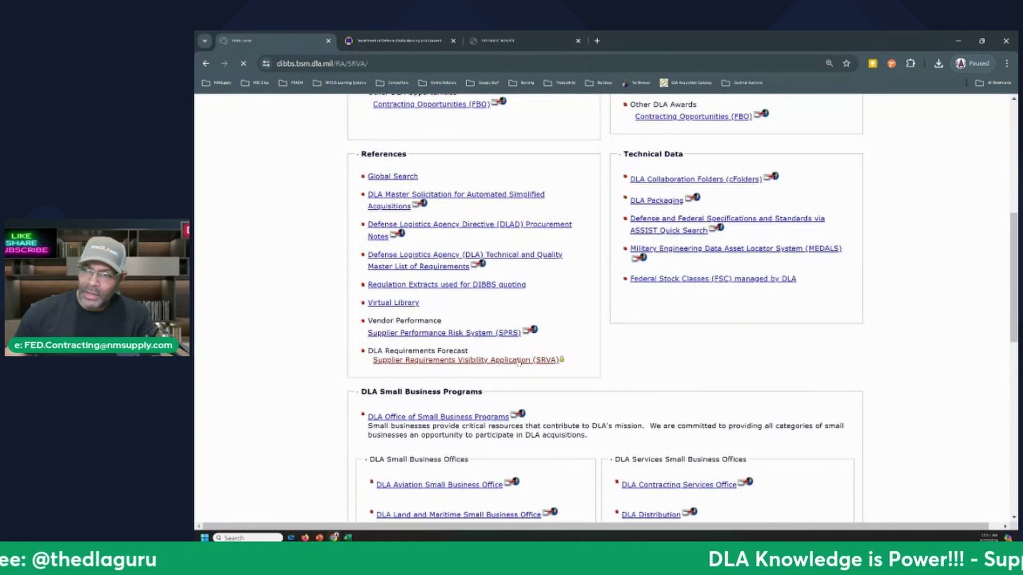
# - Run an SRVA search by National Item Identification Number for 015646941 with HTML output and annual view mode
pyautogui.click(795, 281)
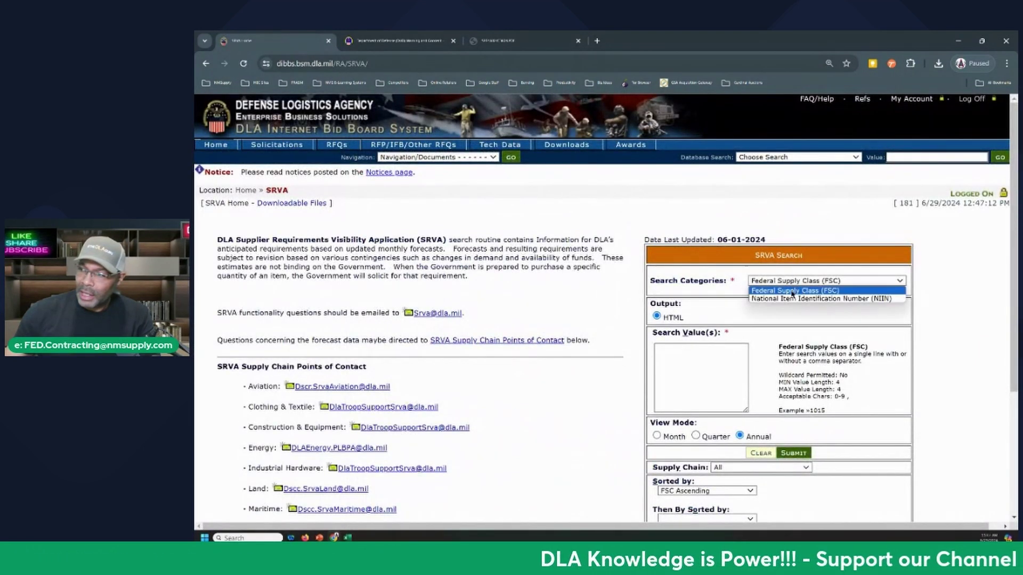
pyautogui.click(794, 299)
pyautogui.click(693, 360)
pyautogui.hotkey('ctrl', 'v')
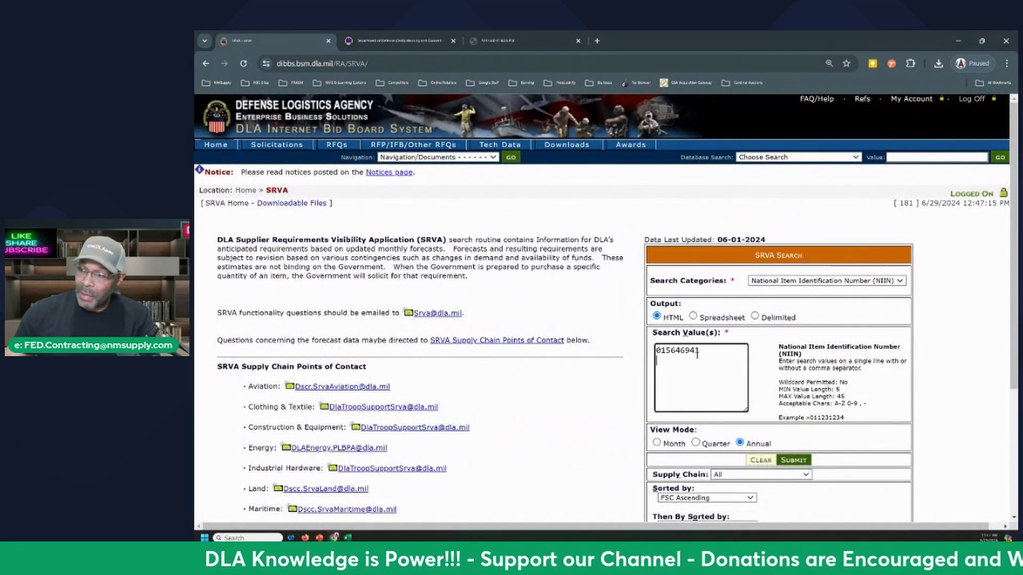
pyautogui.press('BackSpace')
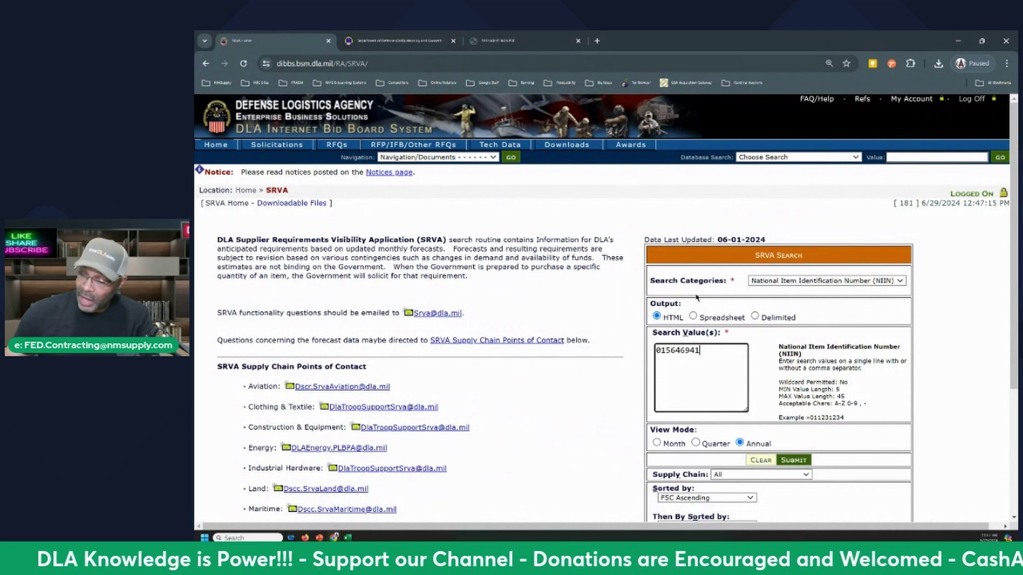
pyautogui.scroll(-2, 696, 297)
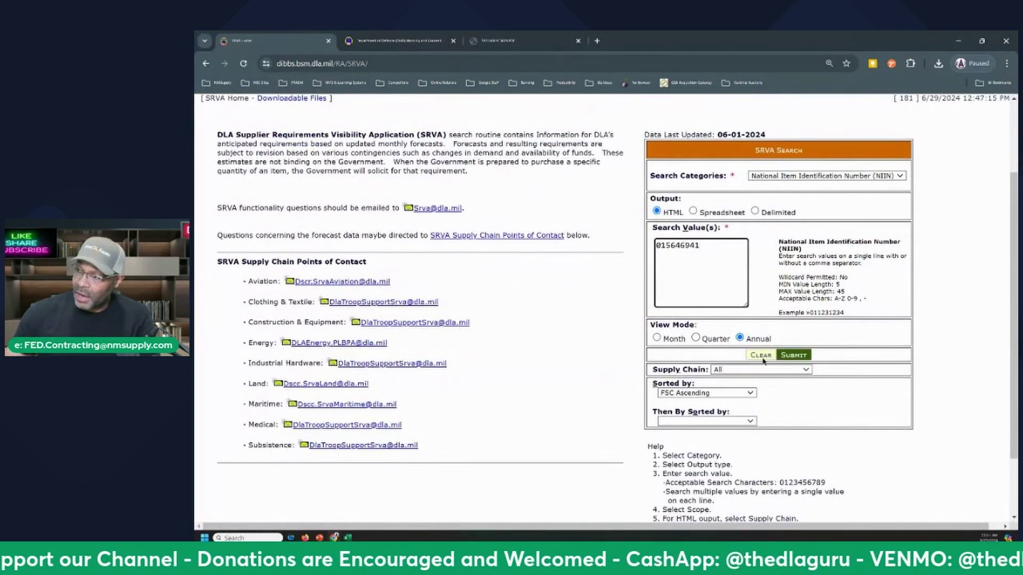
pyautogui.click(792, 356)
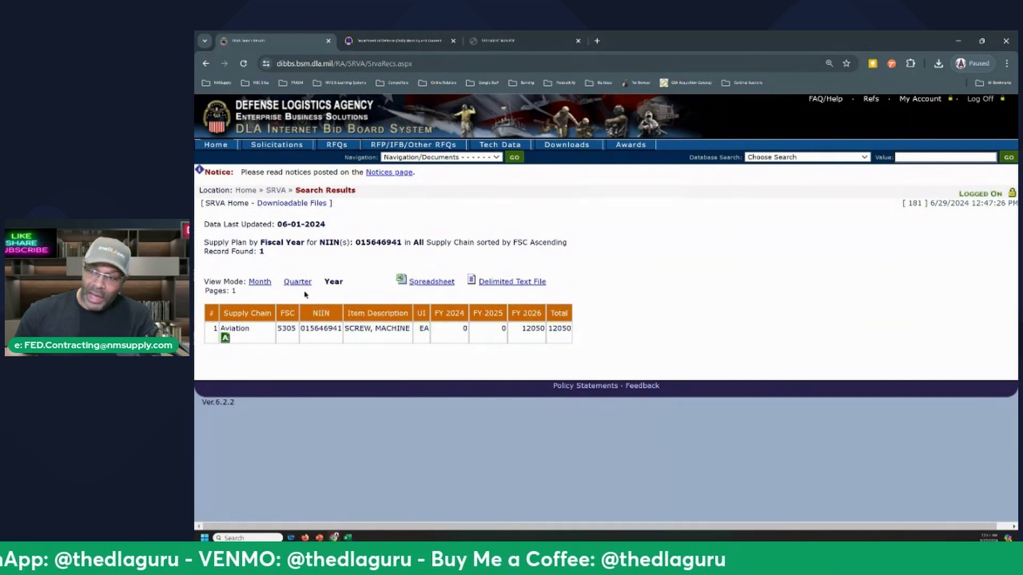
# - View the supply plan for NIIN 015646941 by month through 06/2026, and return it to the yearly view
pyautogui.click(259, 283)
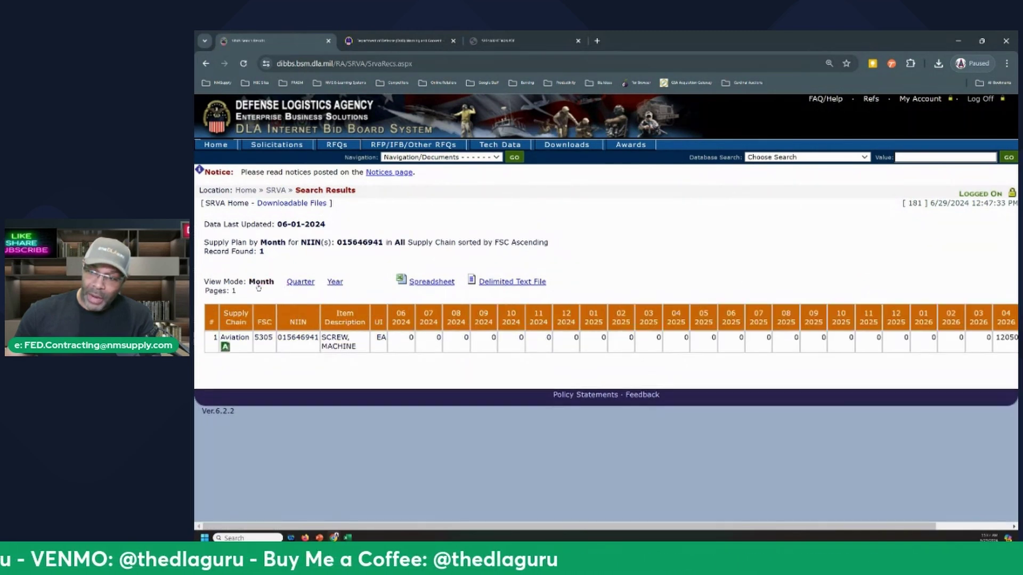
pyautogui.moveTo(270, 528); pyautogui.dragTo(389, 537)
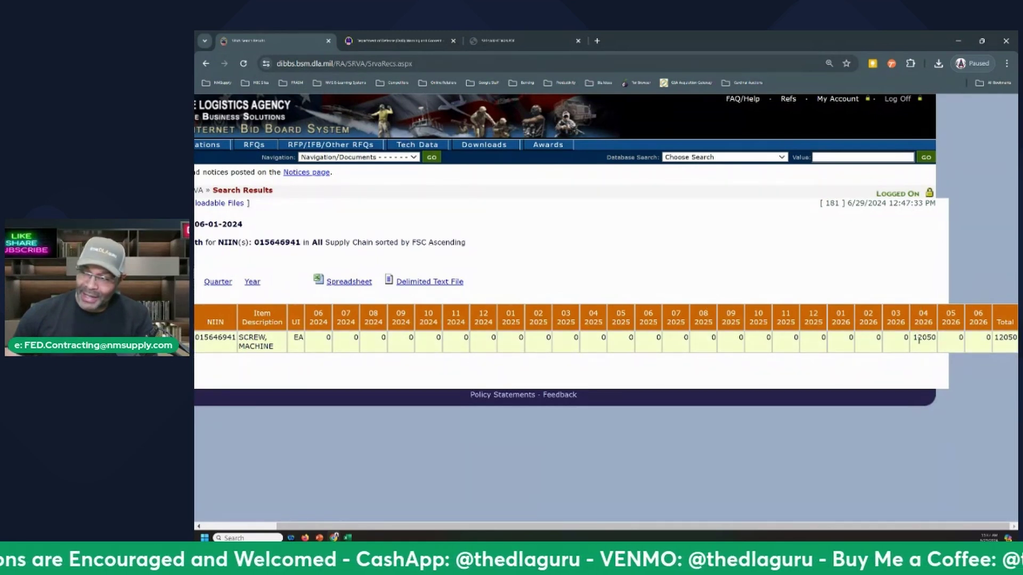
pyautogui.click(251, 283)
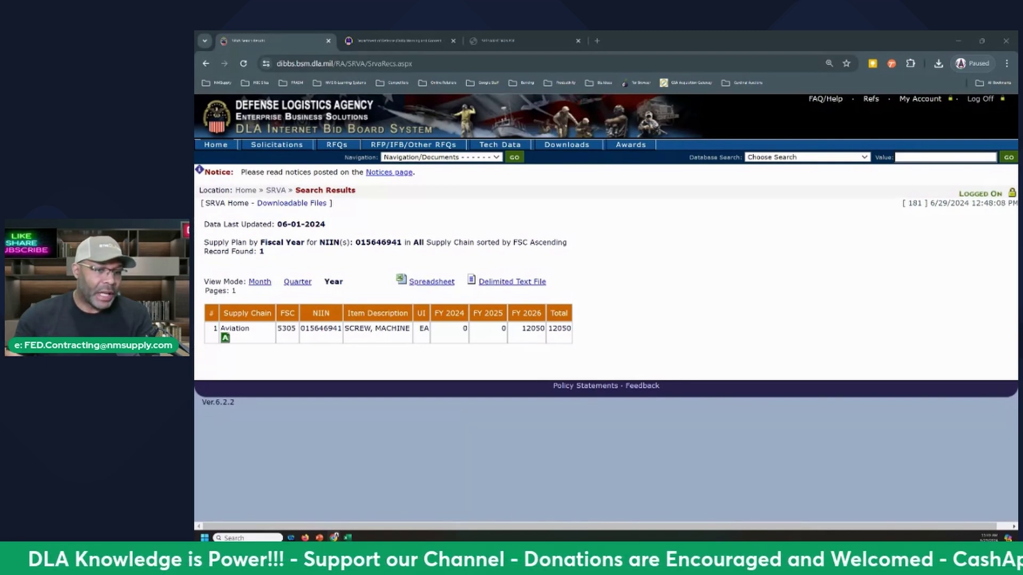
# - Switch to the presentation at the Live-Stream Agenda slide
pyautogui.hotkey('alt', 'Tab')
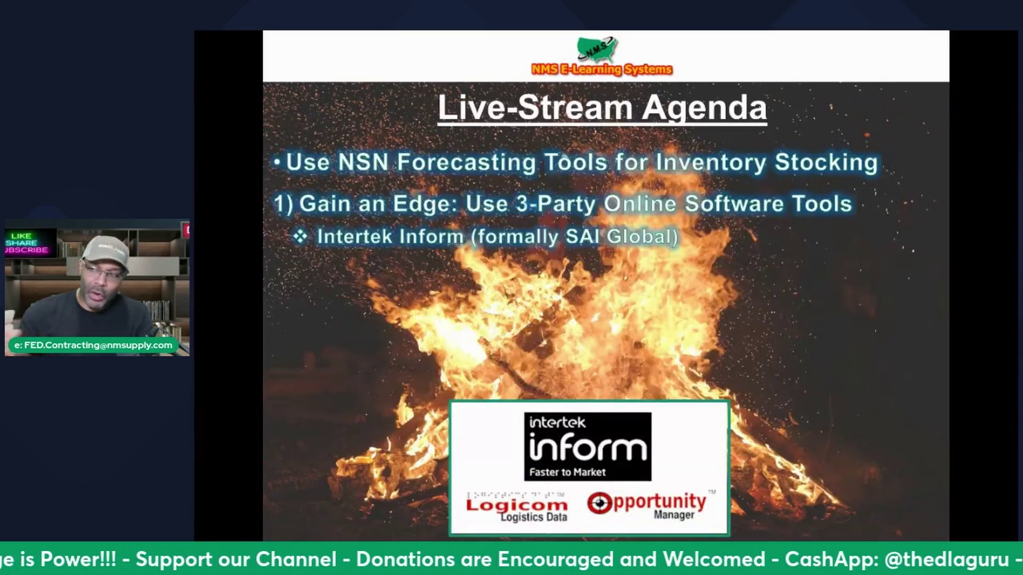